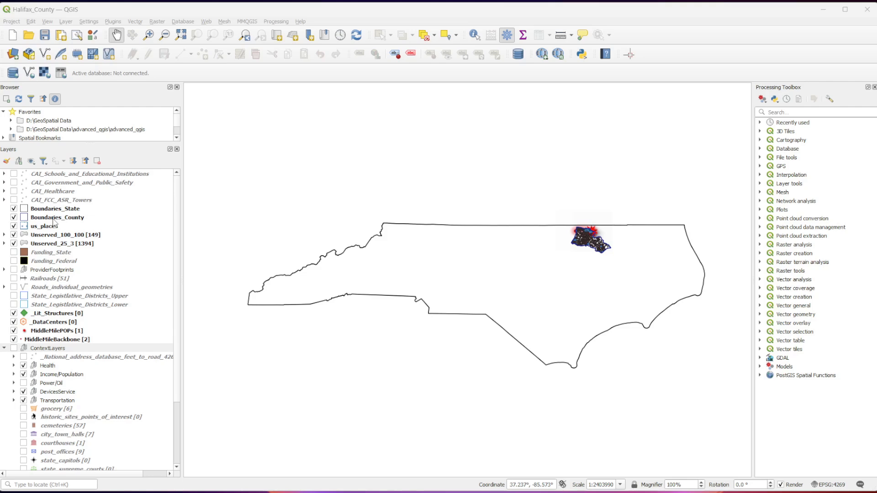
# - Bring Halifax County into close view on the North Carolina map
pyautogui.click(127, 351)
pyautogui.scroll(2, 603, 260)
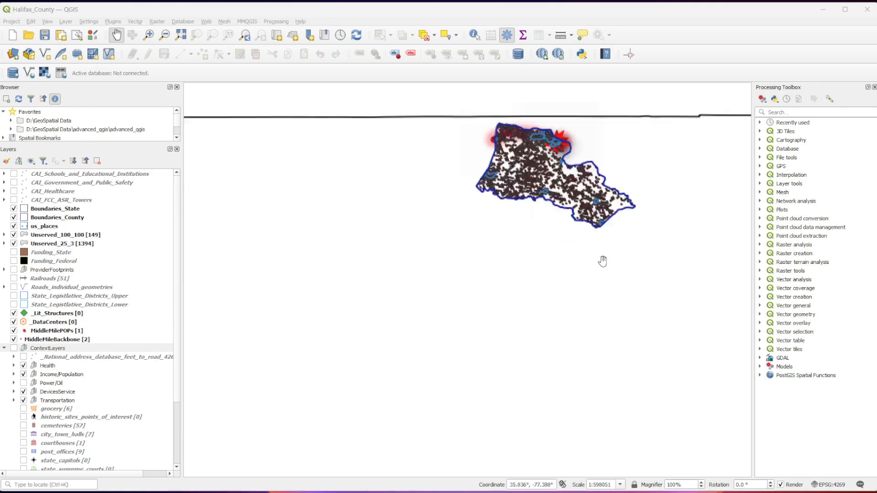
pyautogui.moveTo(531, 239); pyautogui.dragTo(432, 366)
pyautogui.scroll(1, 452, 297)
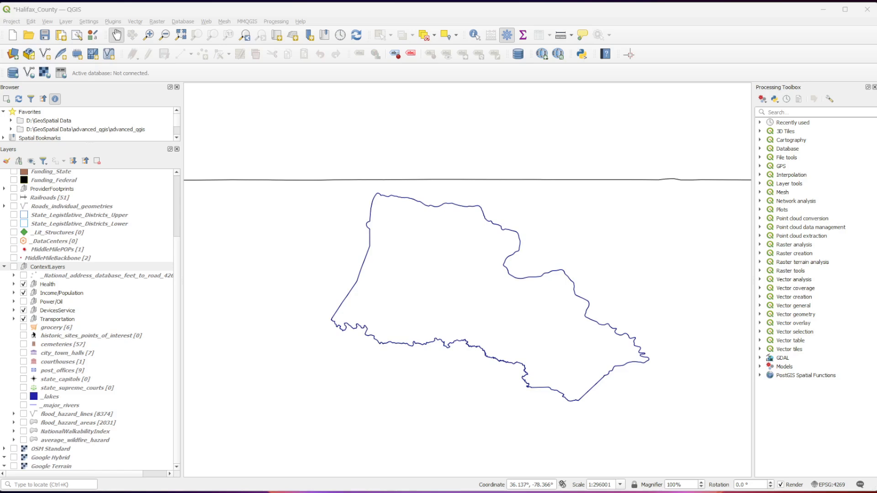
# - Review the ContextLayers group and its Health, Income/Population, Power/Oil, DevicesService and Transportation subgroups
pyautogui.click(137, 268)
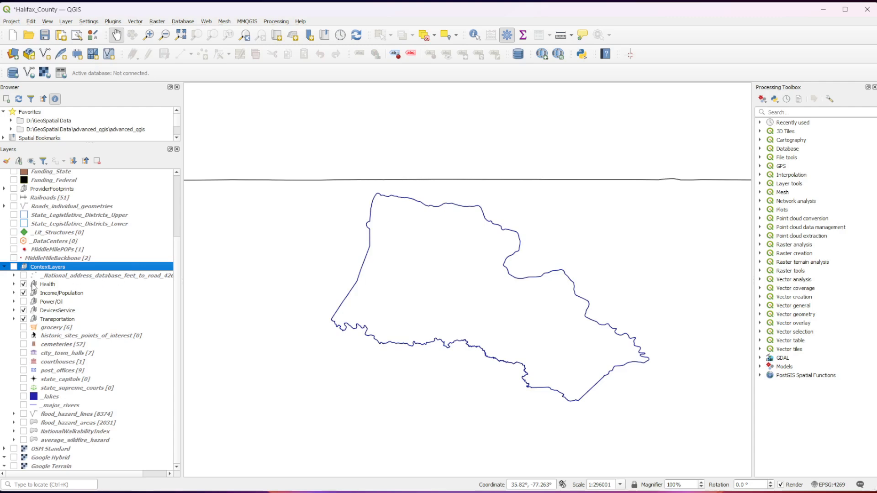
pyautogui.click(42, 285)
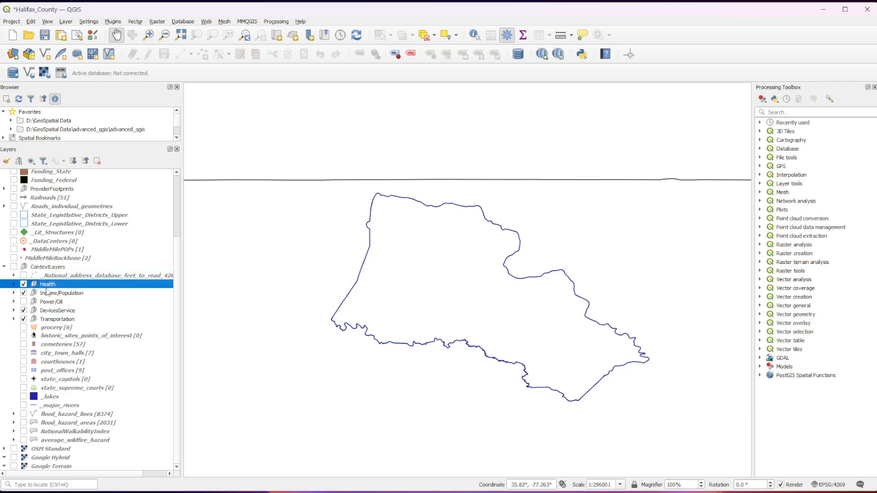
pyautogui.click(137, 295)
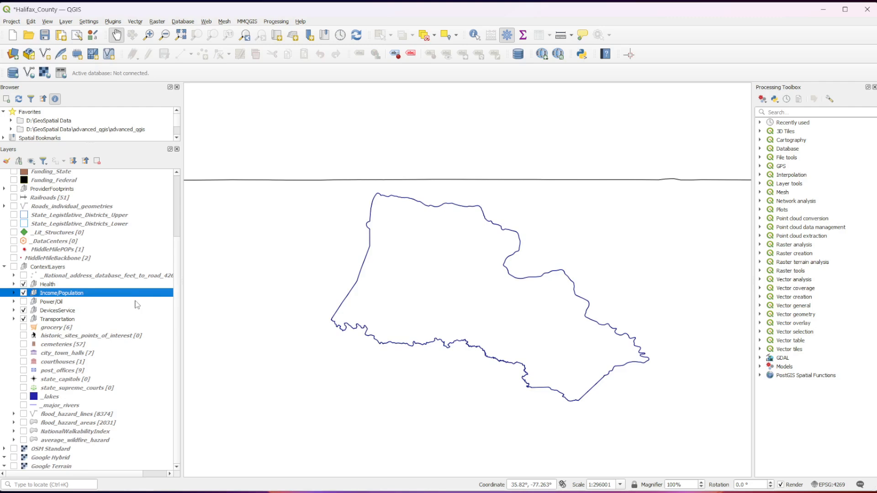
pyautogui.click(137, 304)
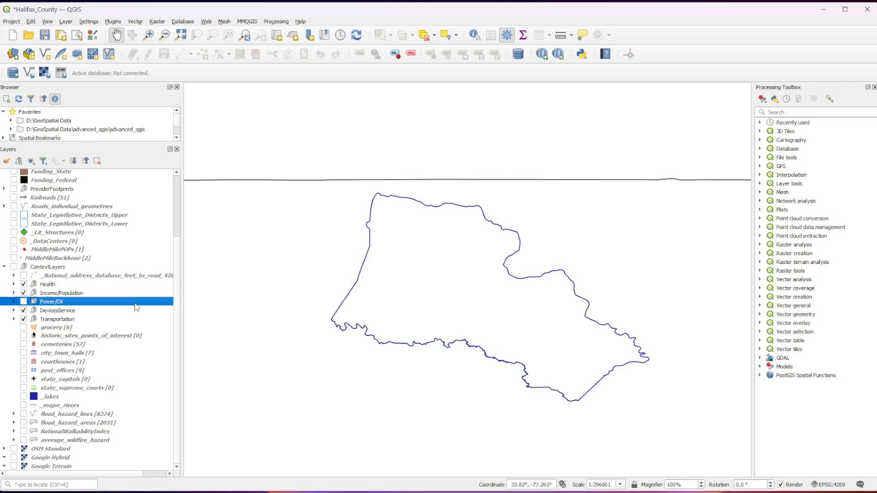
pyautogui.click(129, 312)
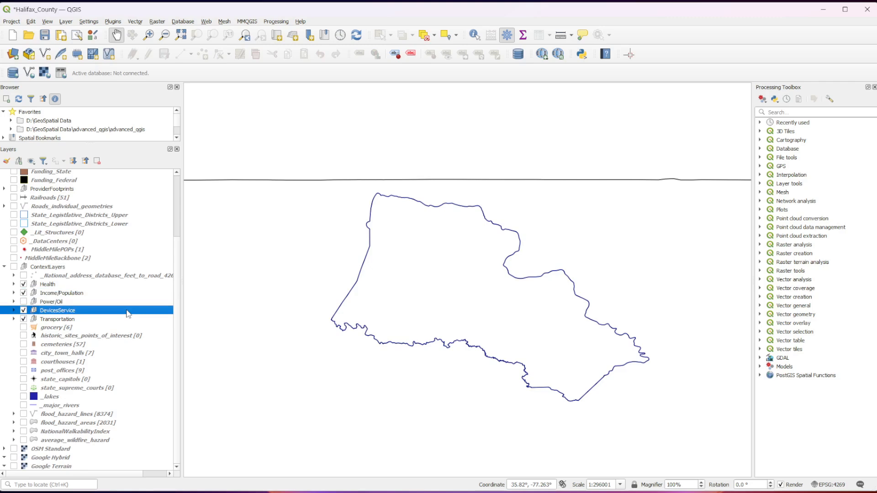
pyautogui.click(123, 319)
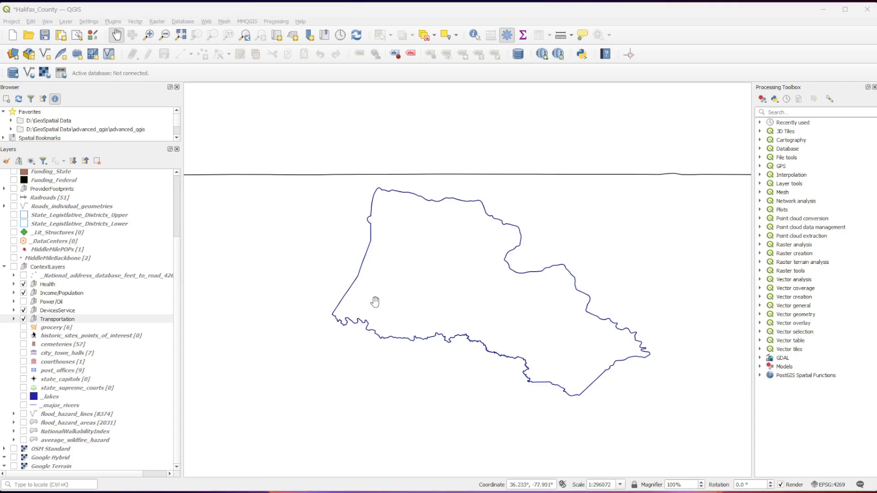
pyautogui.scroll(1, 406, 269)
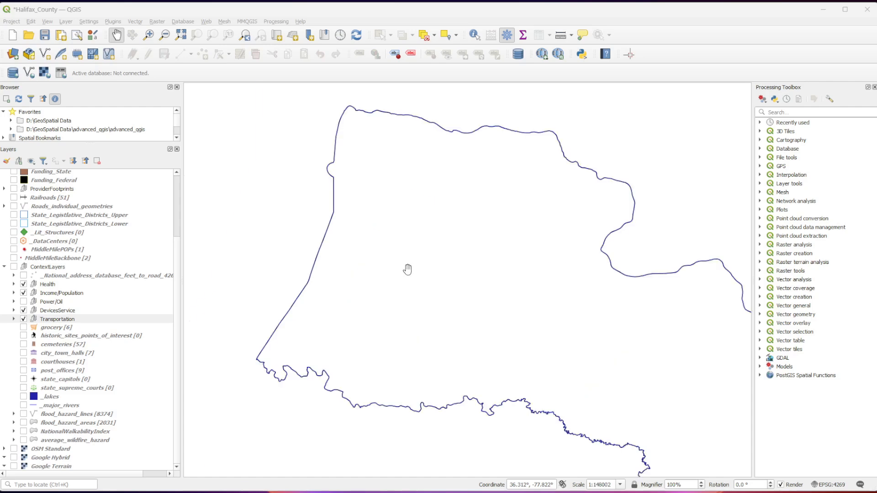
pyautogui.scroll(-1, 407, 269)
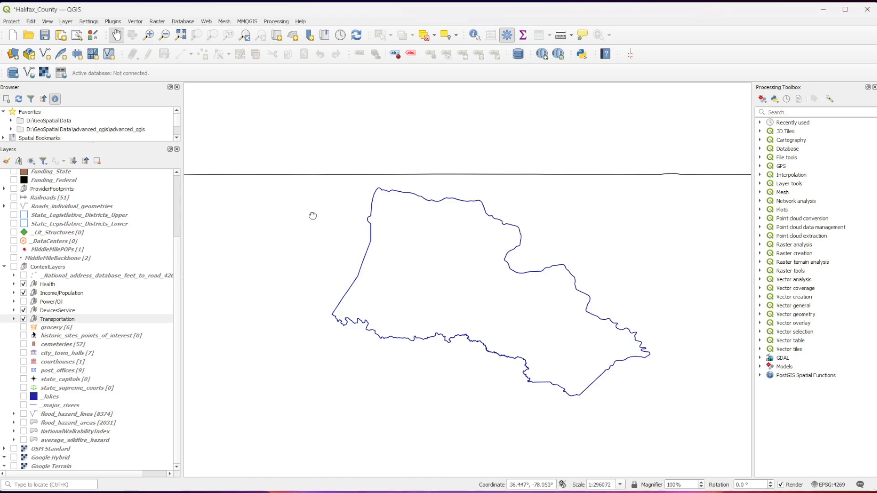
pyautogui.moveTo(314, 218); pyautogui.dragTo(279, 230)
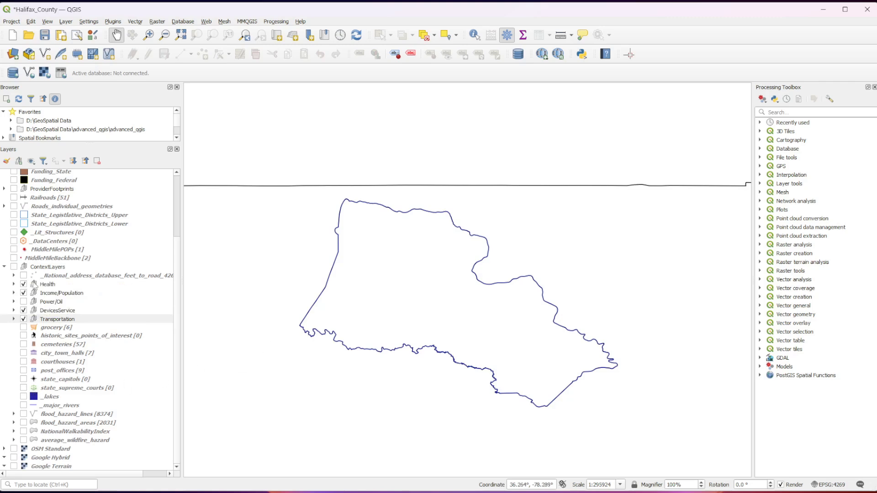
# - Display the pct_tract_with_depression layer from the Health group, with its legend classes expanded
pyautogui.click(14, 284)
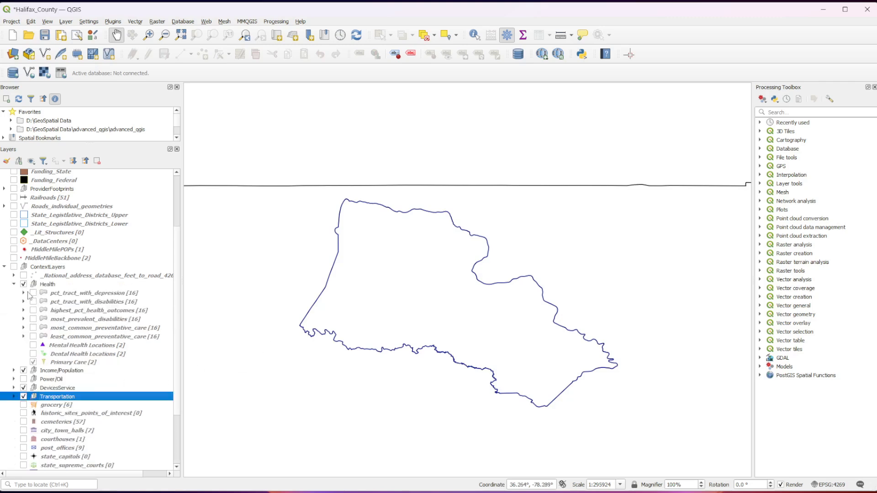
pyautogui.click(23, 293)
pyautogui.click(33, 293)
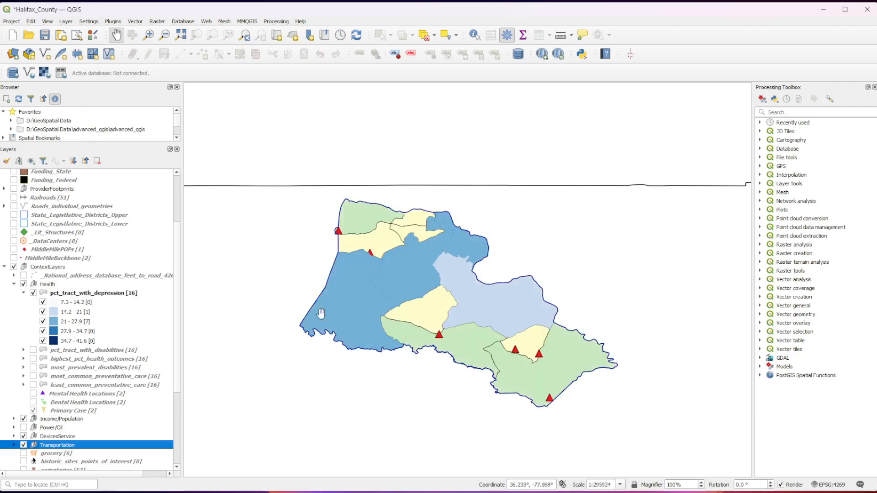
# - Hide the DevicesService, Transportation and Income/Population groups so only the depression layer shades the county
pyautogui.click(24, 436)
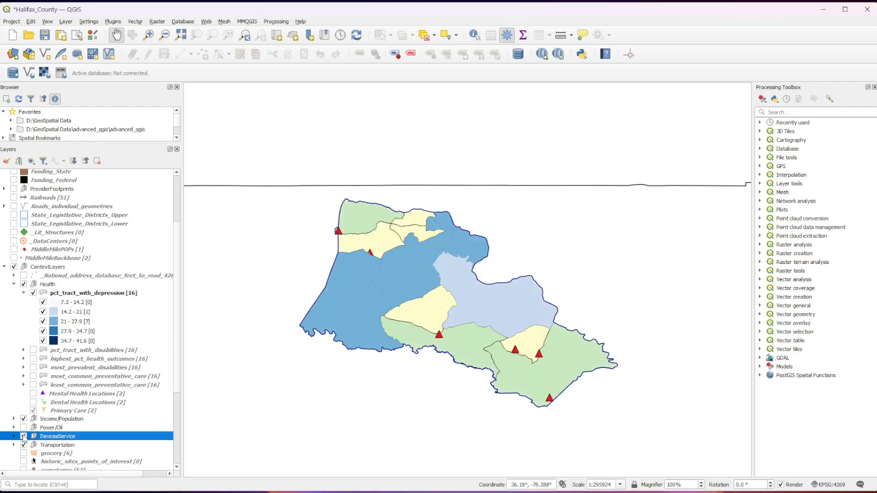
pyautogui.click(23, 436)
pyautogui.click(23, 445)
pyautogui.click(23, 419)
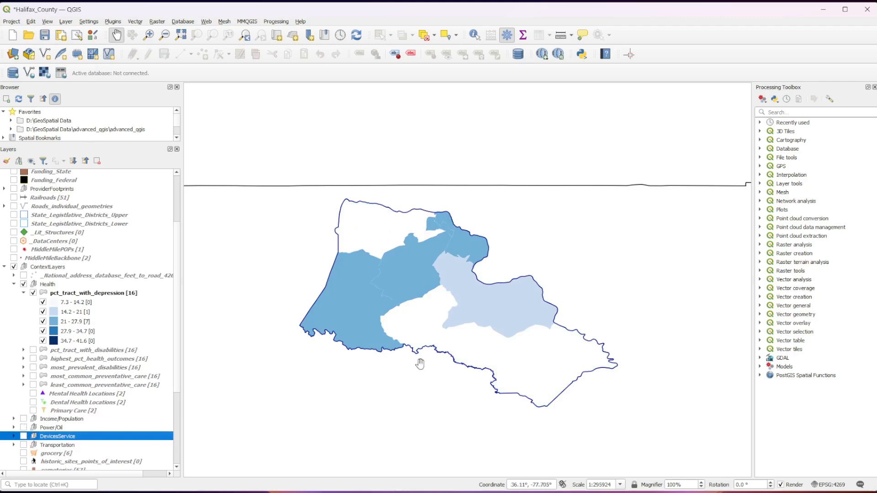
# - Examine the depression percentage labels on the county's tracts against the layer's 21 - 27.9 legend class
pyautogui.click(110, 295)
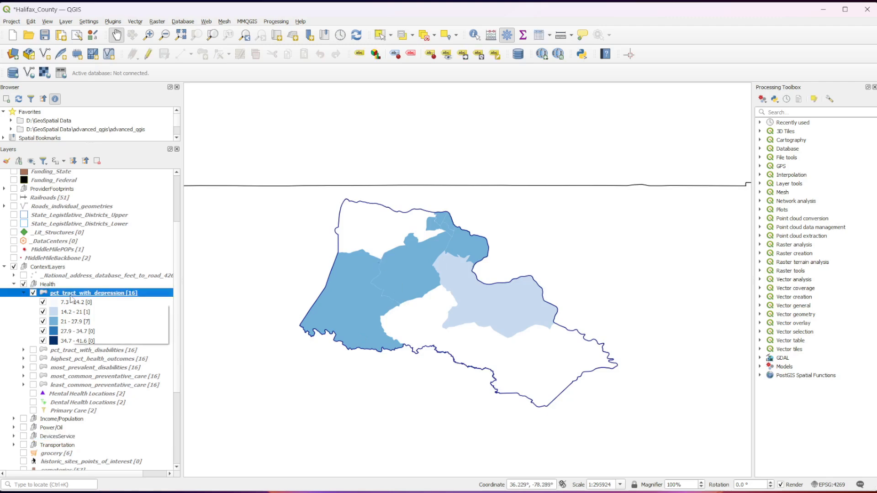
pyautogui.click(91, 323)
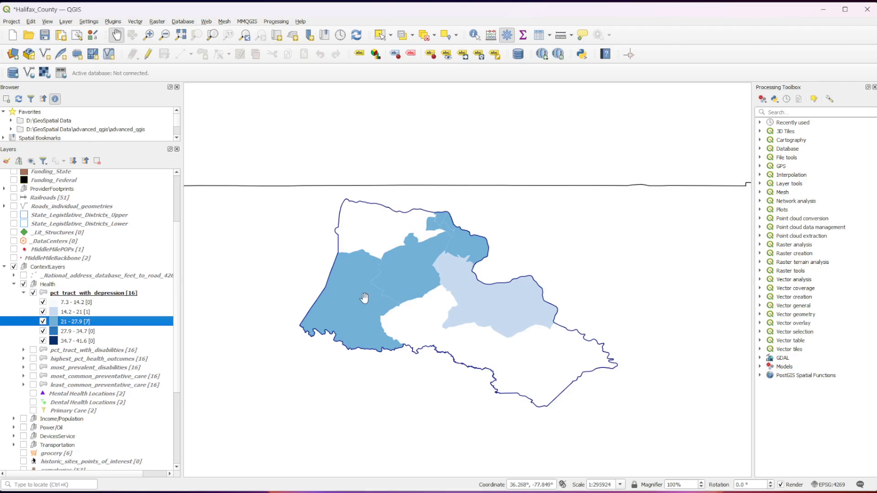
pyautogui.scroll(1, 409, 268)
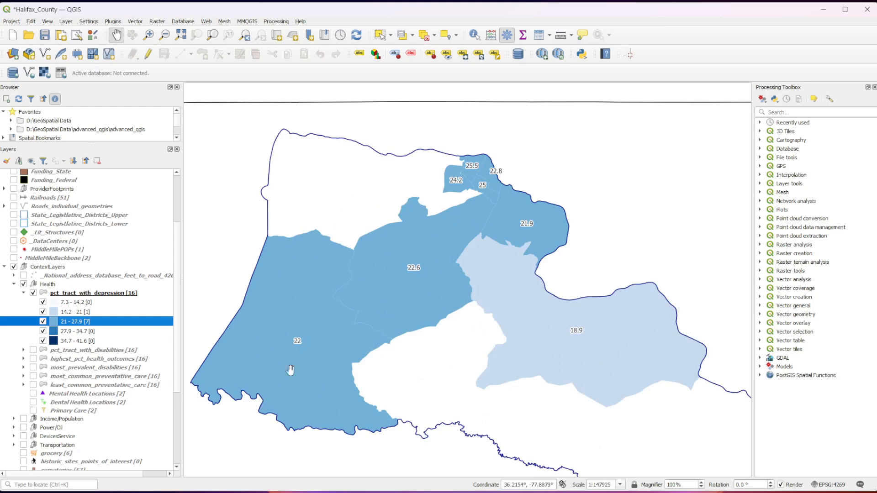
pyautogui.scroll(-1, 290, 371)
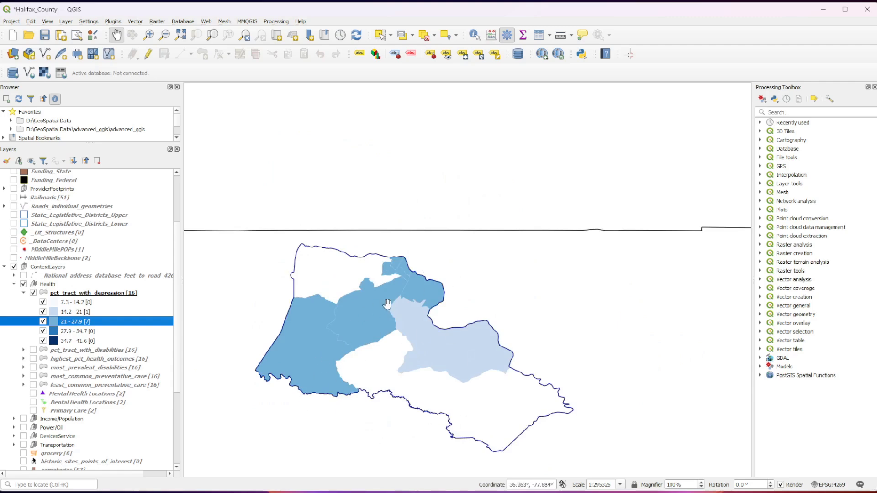
pyautogui.scroll(1, 387, 309)
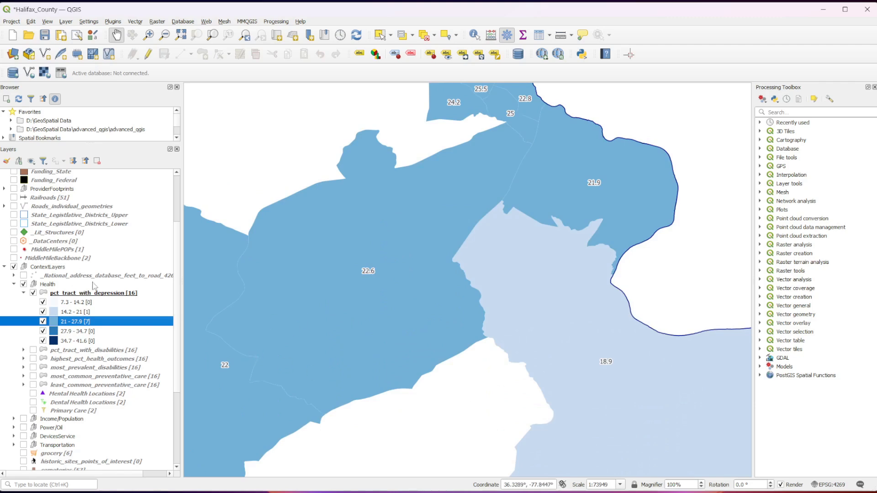
# - Check where labels are switched on for the pct_tract_with_depression layer, leaving the setting as it is
pyautogui.rightClick(105, 295)
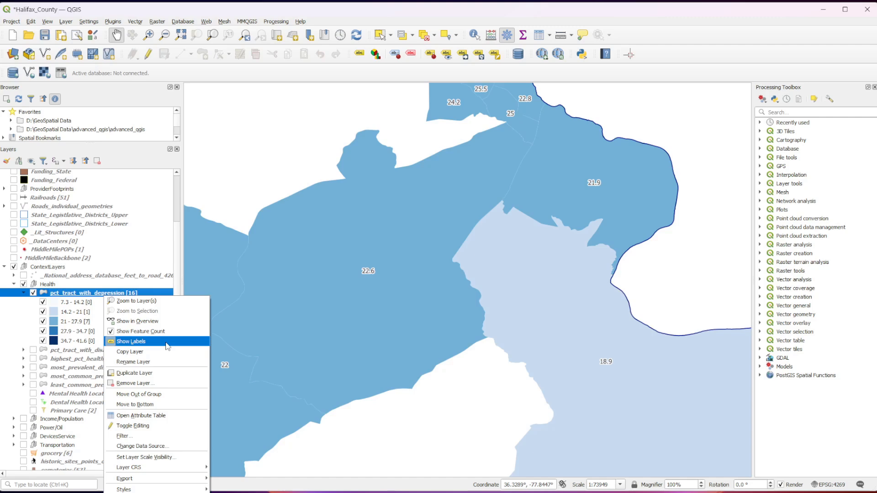
pyautogui.click(20, 298)
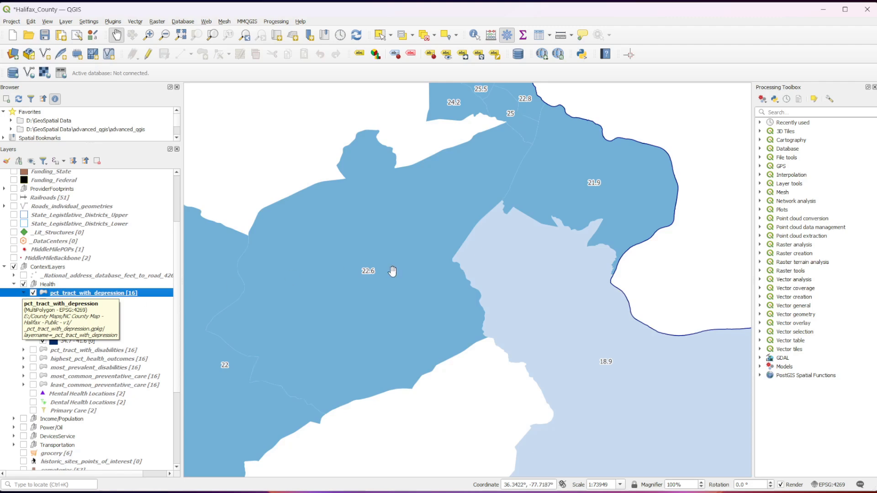
pyautogui.scroll(-1, 392, 271)
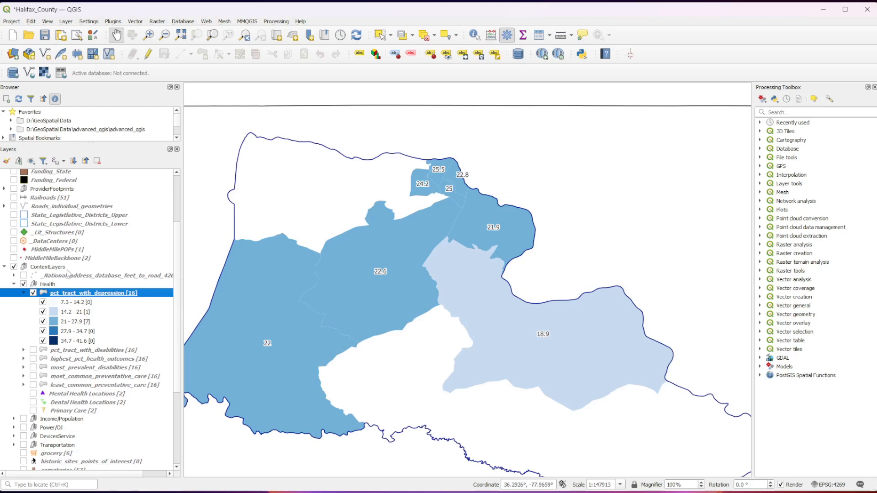
# - Open the information page of the pct_tract_with_depression layer's properties and read the Identification section's abstract
pyautogui.moveTo(80, 295)
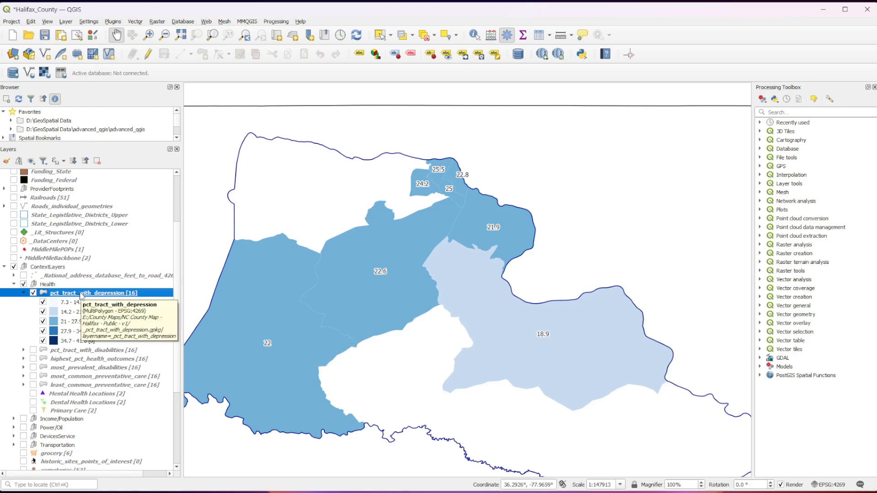
pyautogui.rightClick(81, 295)
pyautogui.press('Escape')
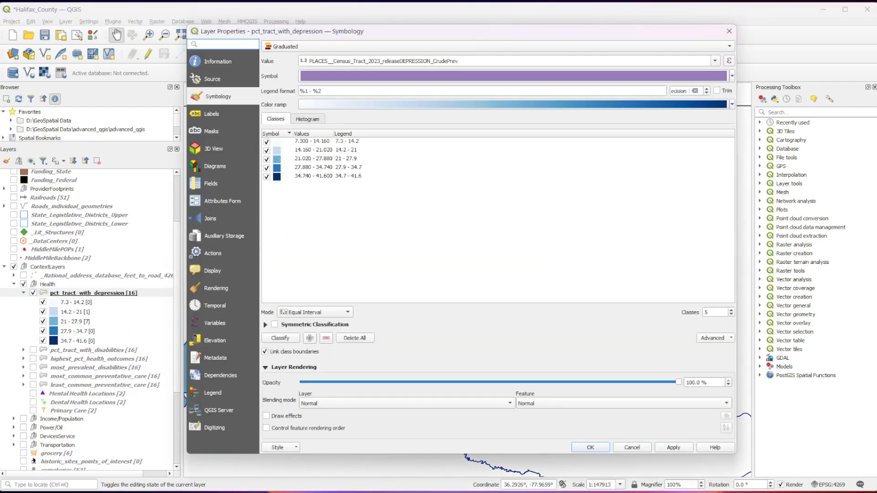
pyautogui.click(228, 65)
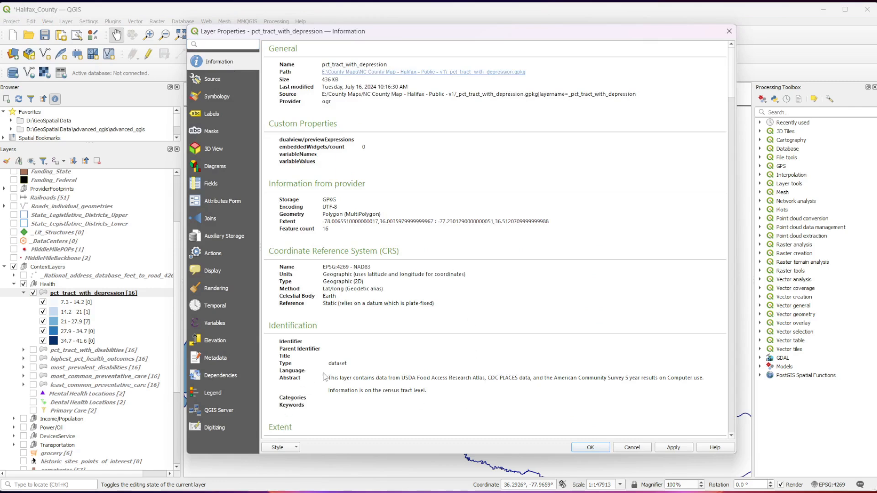
pyautogui.moveTo(270, 328); pyautogui.dragTo(375, 325)
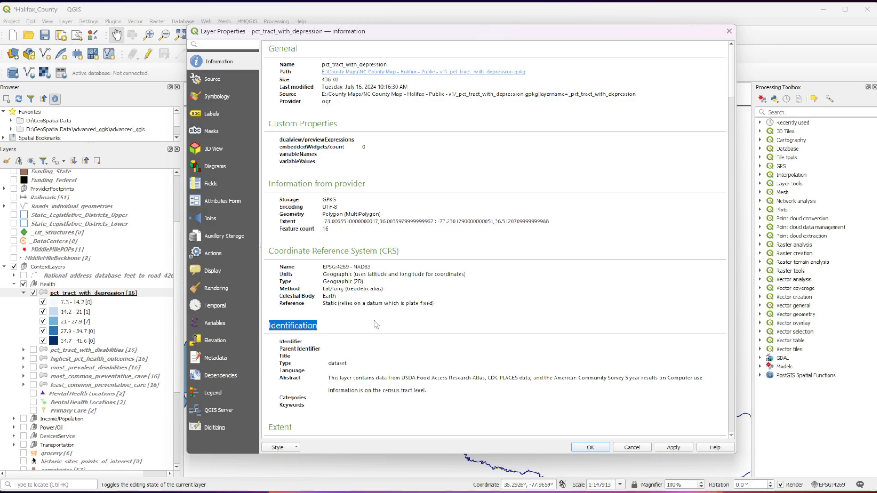
pyautogui.click(453, 396)
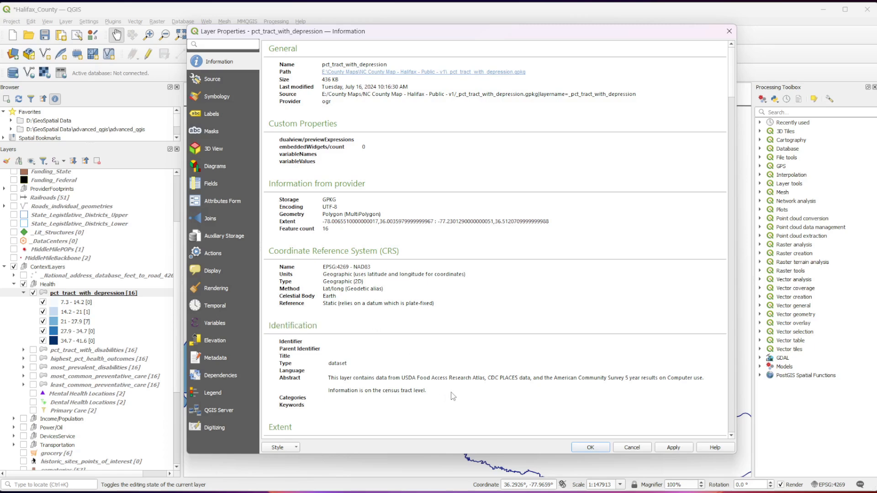
# - Review the field list and data source links in the depression layer's information, and close its properties
pyautogui.scroll(-5, 453, 397)
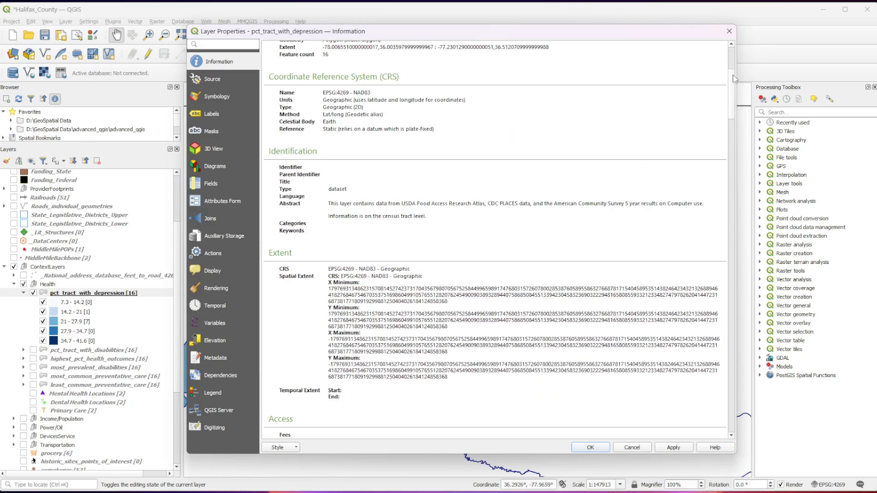
pyautogui.moveTo(731, 75); pyautogui.dragTo(730, 393)
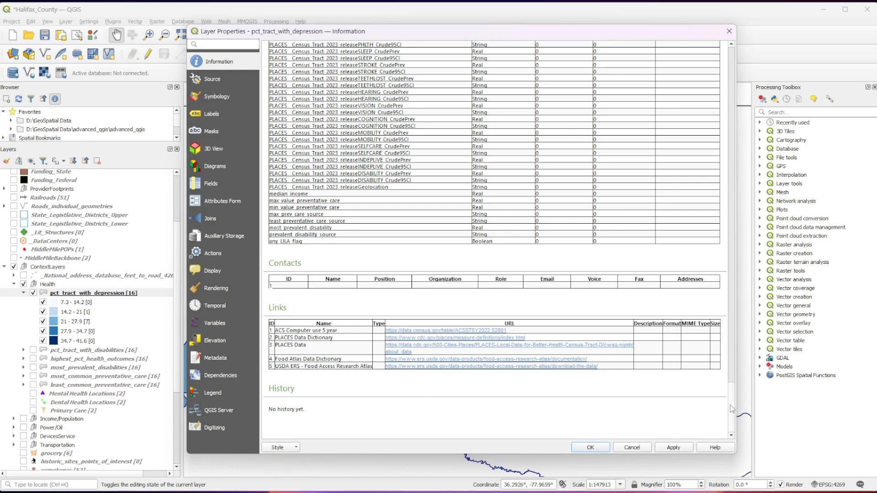
pyautogui.moveTo(732, 409); pyautogui.dragTo(726, 95)
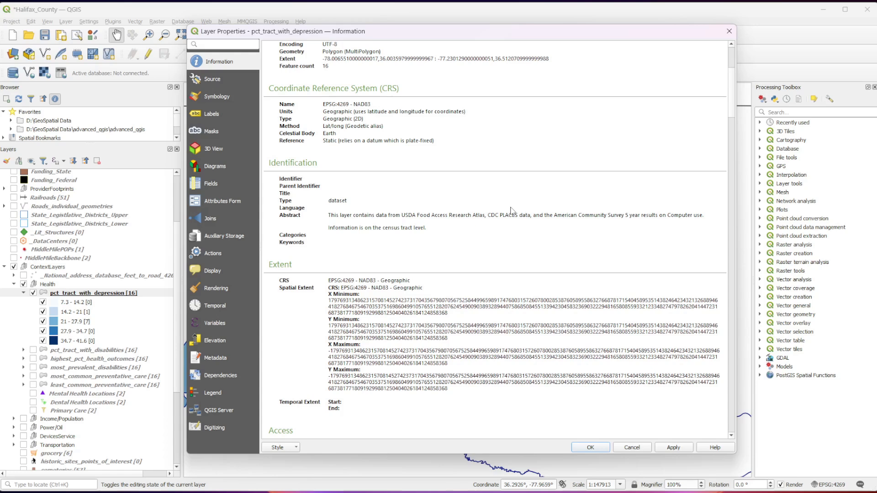
pyautogui.click(594, 450)
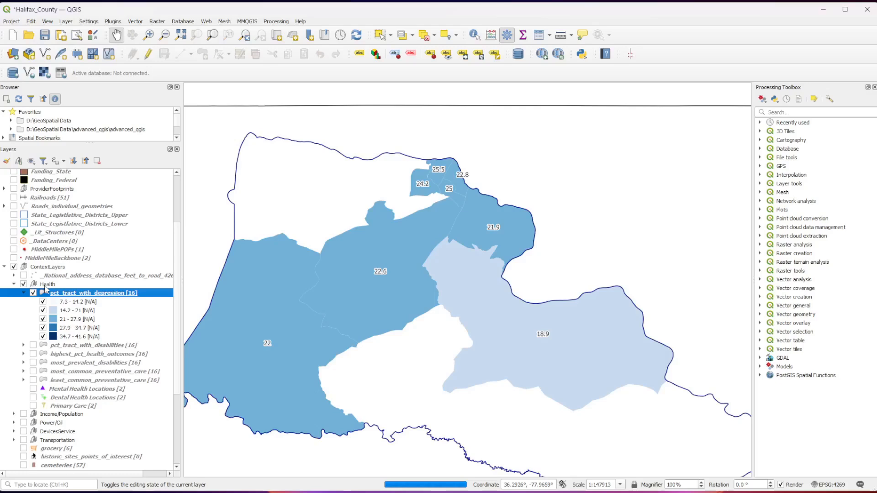
# - Hide the pct_tract_with_depression layer and display pct_tract_with_disabilities in the Health group instead
pyautogui.click(46, 285)
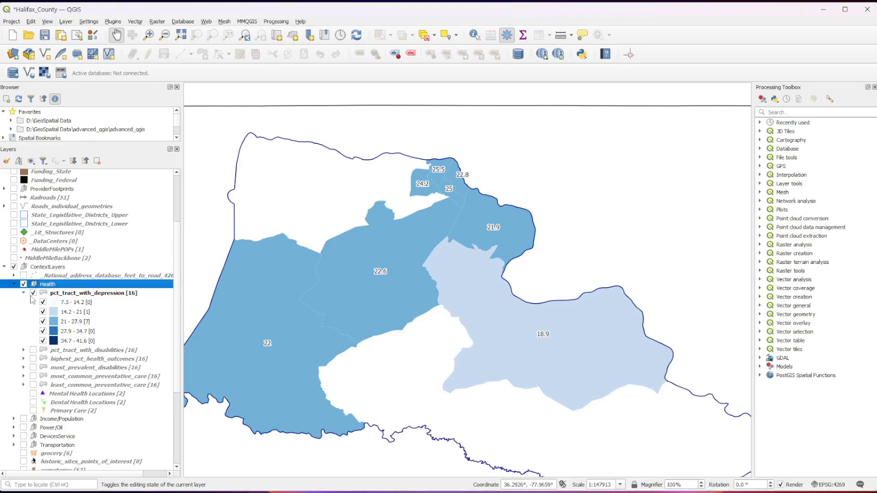
pyautogui.click(33, 294)
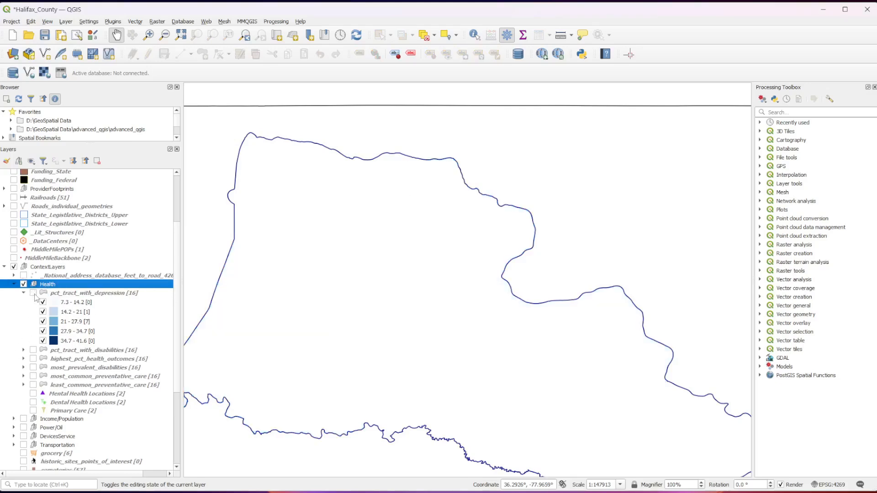
pyautogui.click(33, 350)
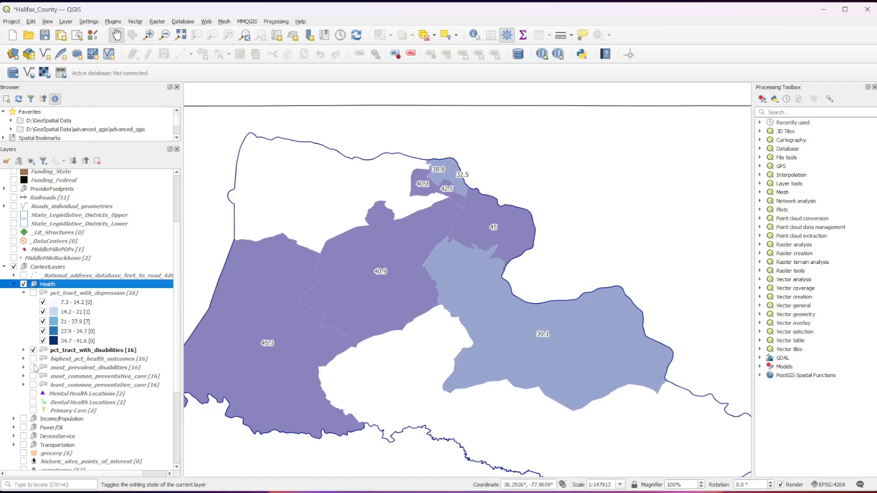
# - Hide pct_tract_with_disabilities, display most_prevalent_disabilities instead, and expand its legend classes
pyautogui.click(32, 350)
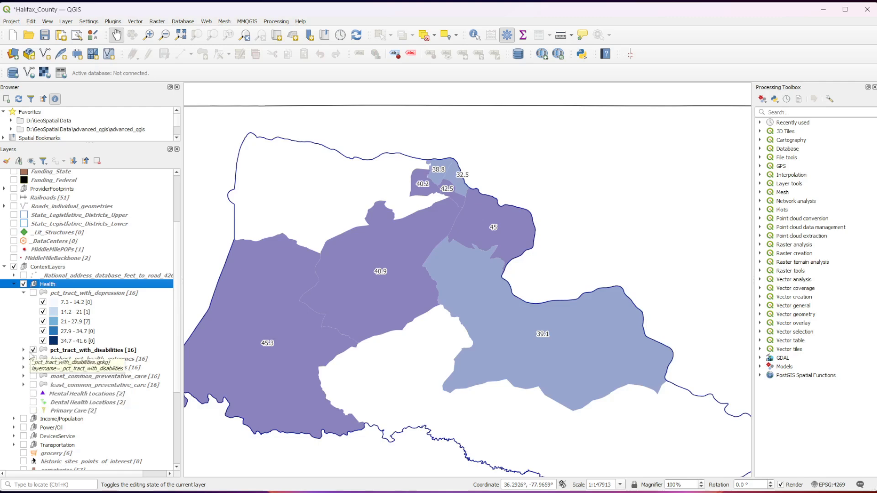
pyautogui.click(32, 367)
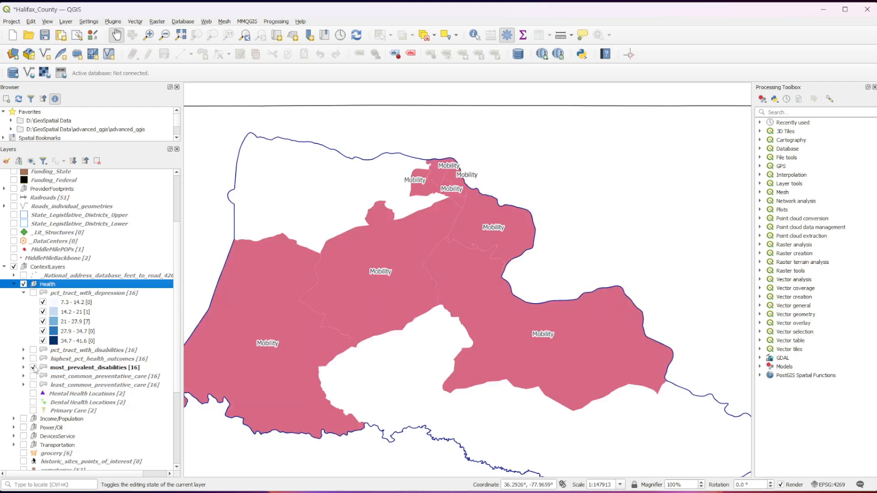
pyautogui.click(23, 367)
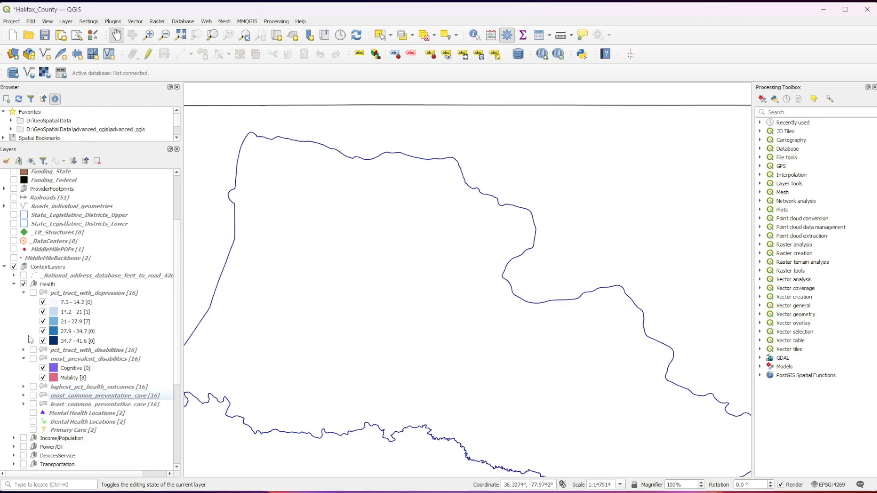
# - View the tract labels of most_common_preventative_care and then of least_common_preventative_care, leaving both layers hidden
pyautogui.click(33, 396)
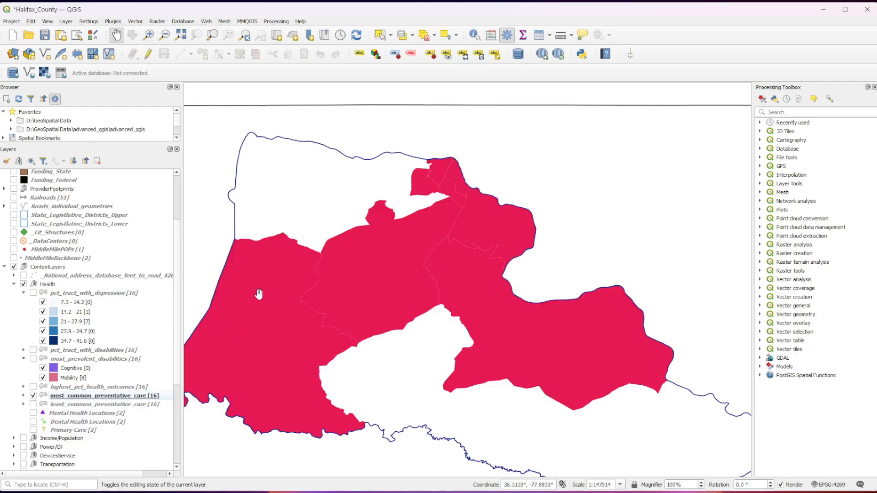
pyautogui.scroll(1, 259, 294)
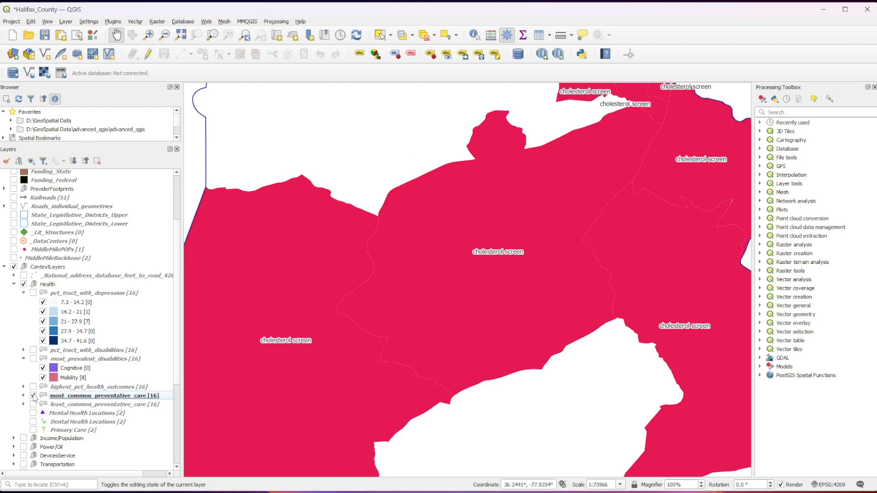
pyautogui.click(34, 396)
pyautogui.click(34, 405)
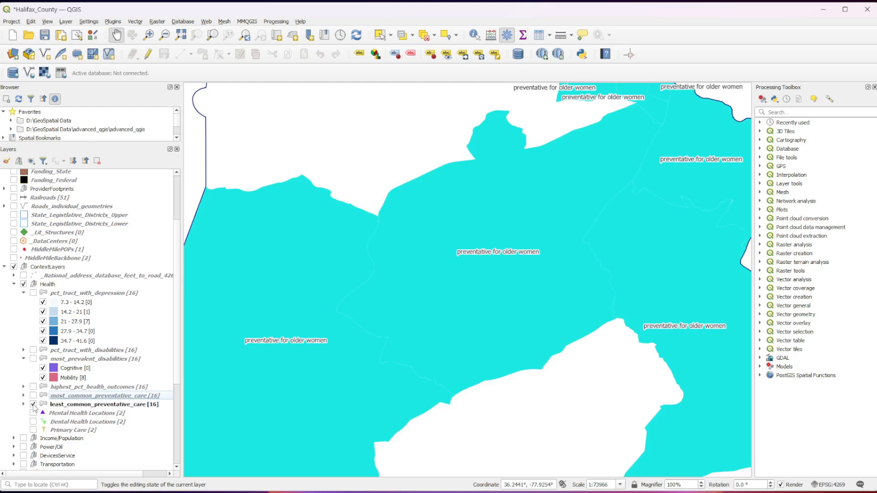
pyautogui.click(33, 404)
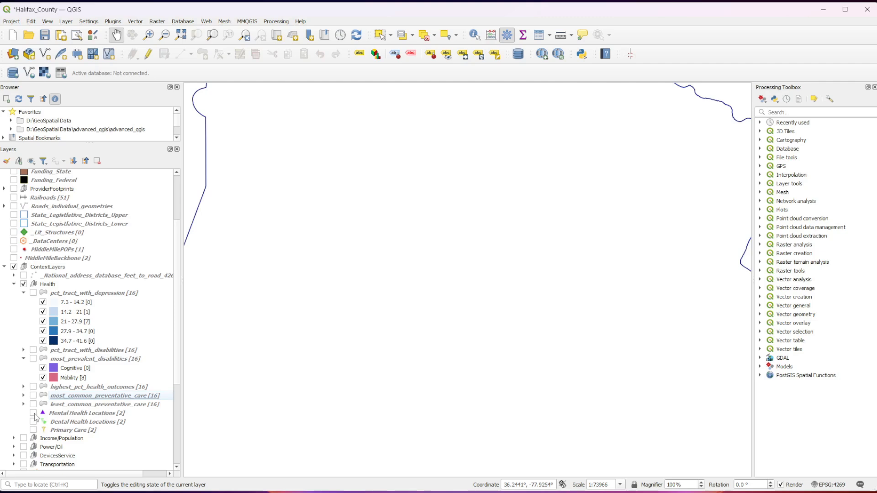
# - Display the Mental Health Locations, Dental Health Locations and Primary Care layers and examine their points across the county
pyautogui.click(33, 413)
pyautogui.click(34, 421)
pyautogui.click(34, 429)
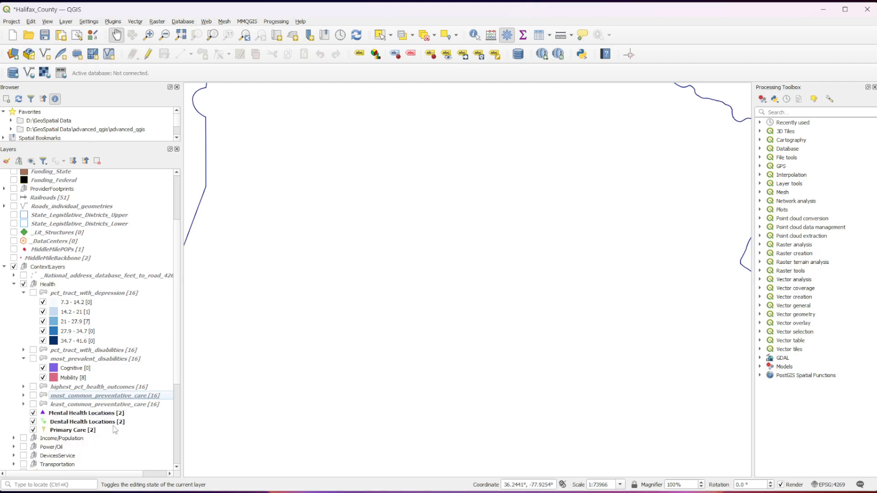
pyautogui.scroll(-2, 298, 407)
pyautogui.moveTo(341, 440); pyautogui.dragTo(346, 386)
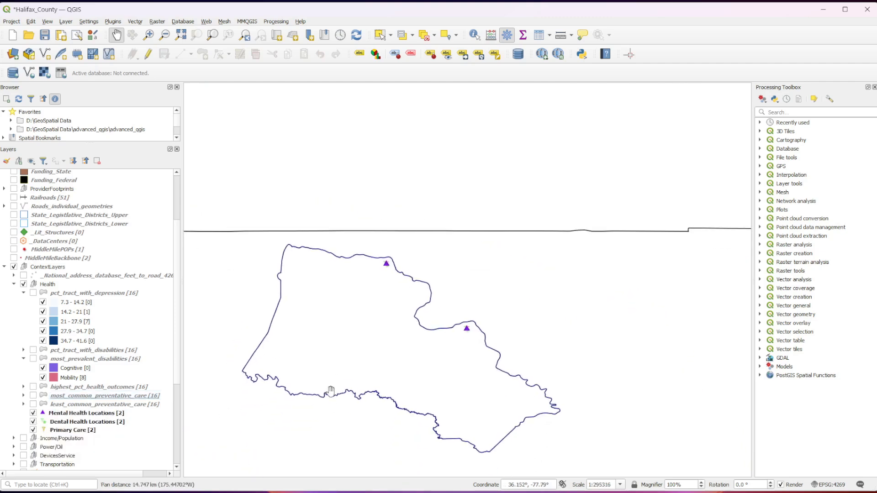
pyautogui.scroll(1, 331, 391)
# - Hide the Mental Health Locations, Dental Health Locations and Primary Care layers, and collapse the Health group
pyautogui.click(33, 413)
pyautogui.click(33, 422)
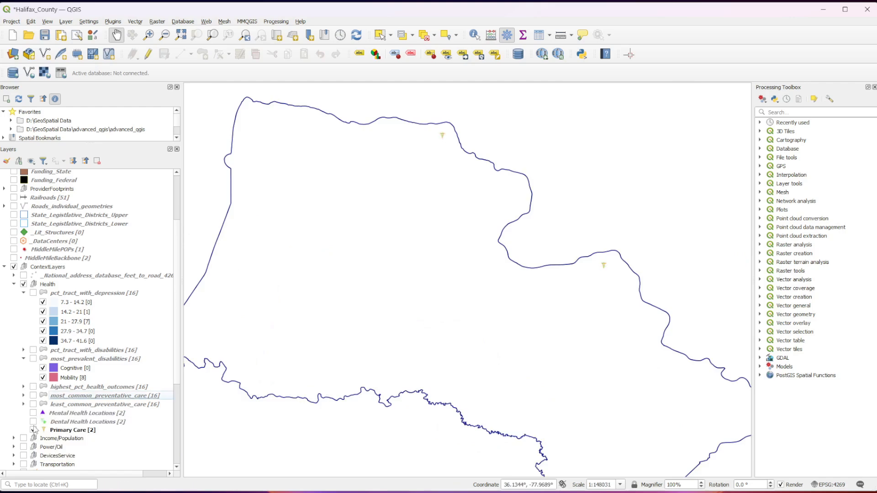
pyautogui.click(33, 430)
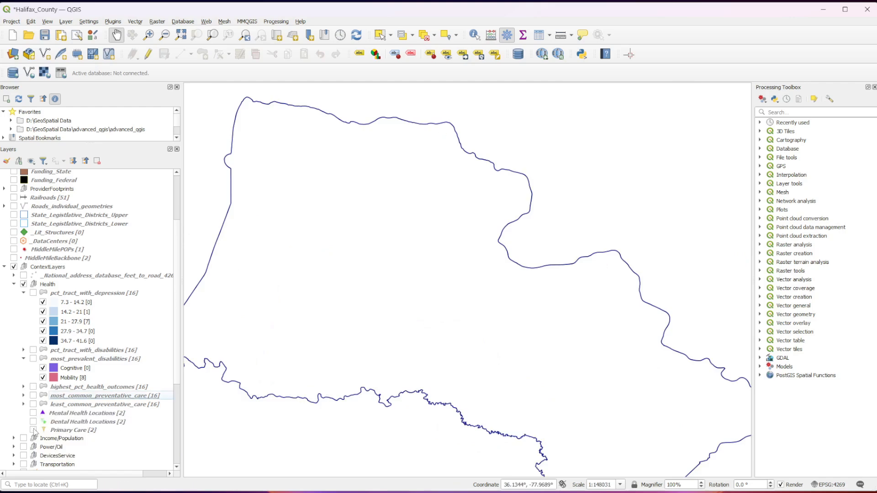
pyautogui.click(14, 284)
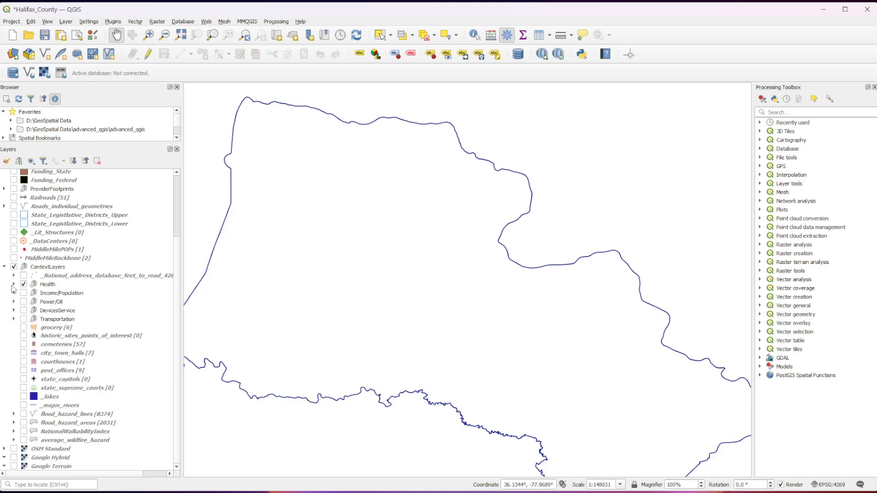
# - Display the _National_address_database_feet_to_road_4269 layer and expand its distance classes
pyautogui.click(54, 277)
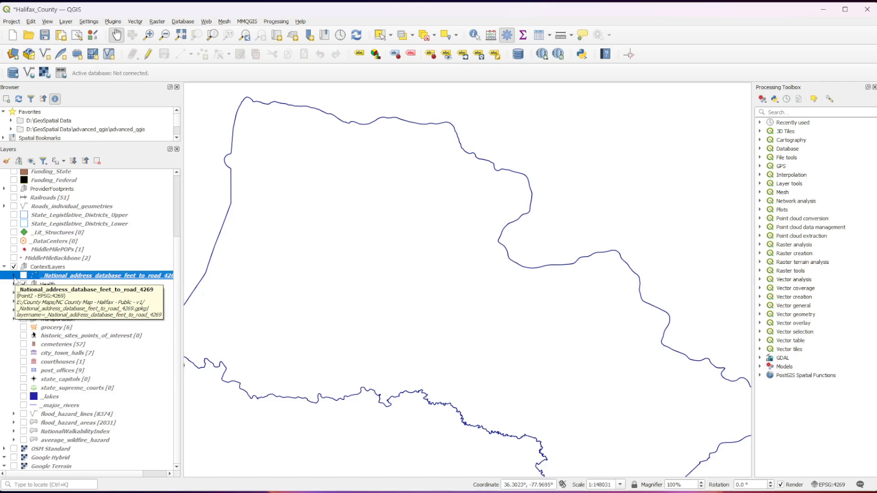
pyautogui.click(24, 276)
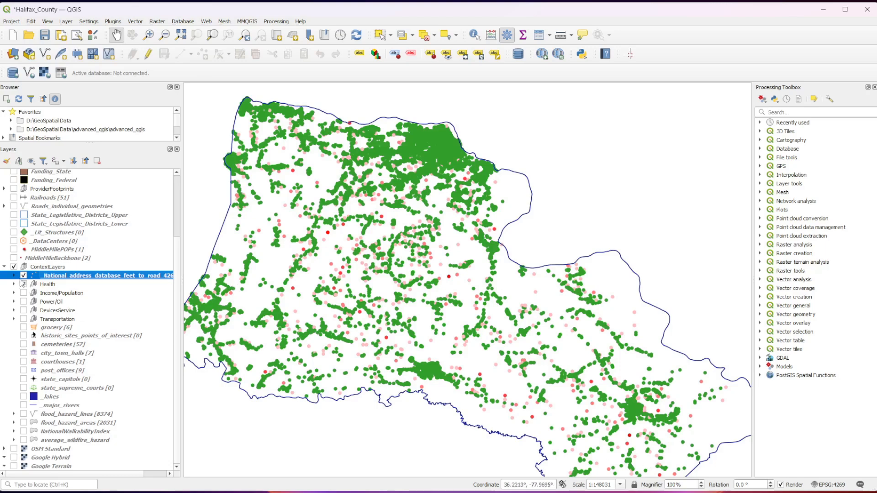
pyautogui.click(13, 276)
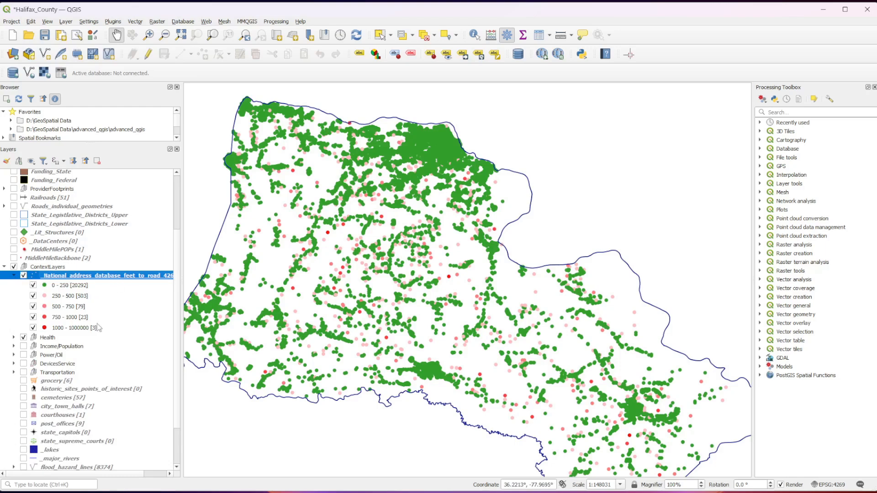
# - Hide the 0 - 250 and 250 - 500 classes of the address layer to examine the addresses farther from a road
pyautogui.click(33, 285)
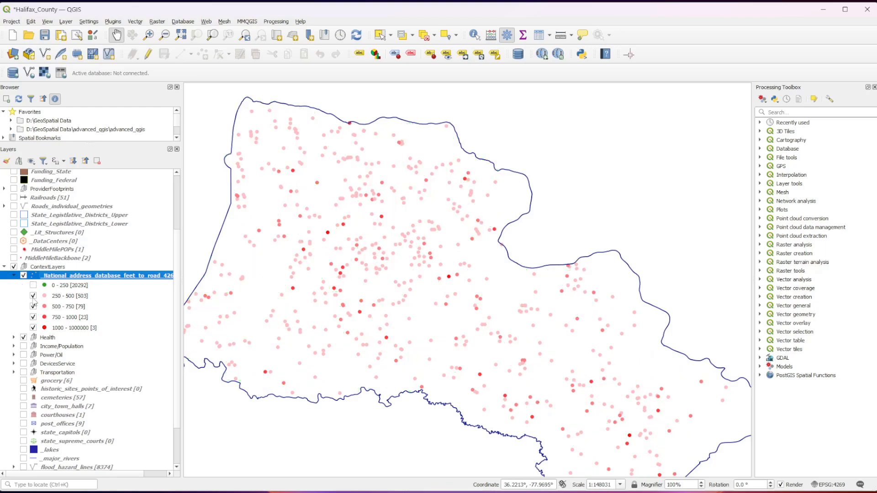
pyautogui.click(33, 296)
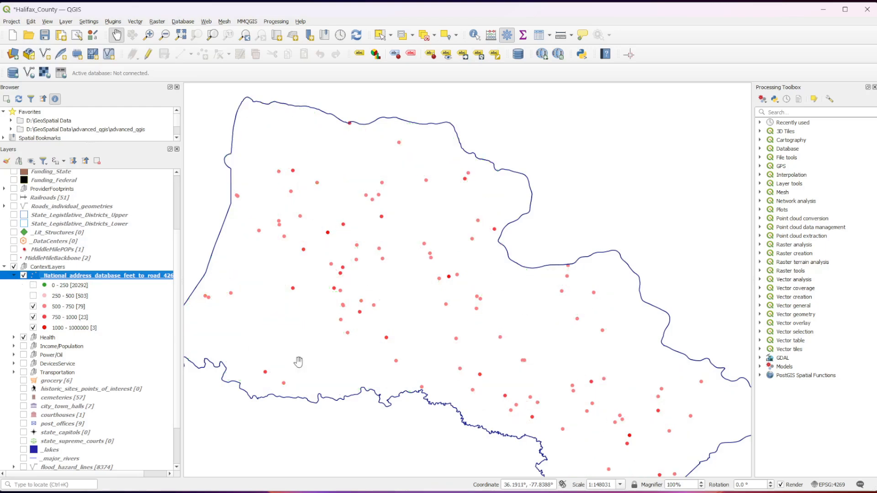
pyautogui.moveTo(446, 431); pyautogui.dragTo(446, 386)
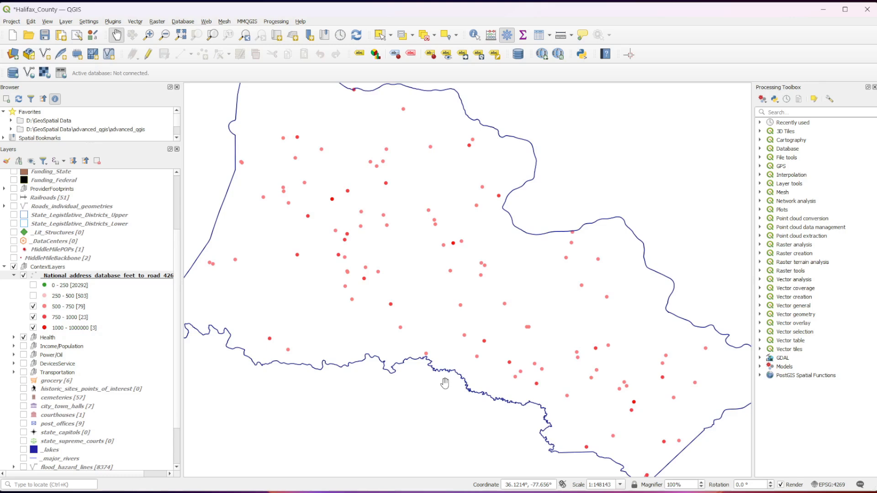
# - Restore the address layer's 250 - 500 and 0 - 250 classes, collapse its legend, and hide the layer
pyautogui.click(33, 296)
pyautogui.click(33, 286)
pyautogui.click(14, 275)
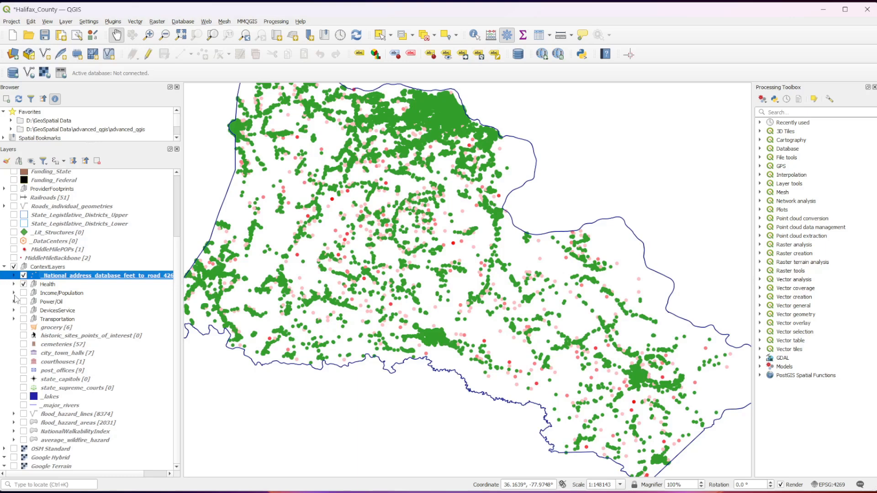
pyautogui.click(24, 275)
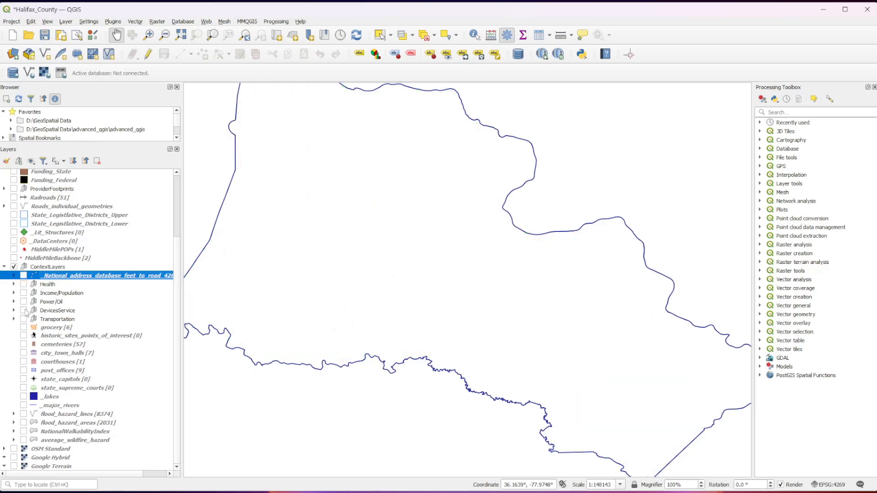
# - Expand the Income/Population group, look through its layers, and display food_atlas_lowincome_lowaccess on the county map
pyautogui.click(55, 295)
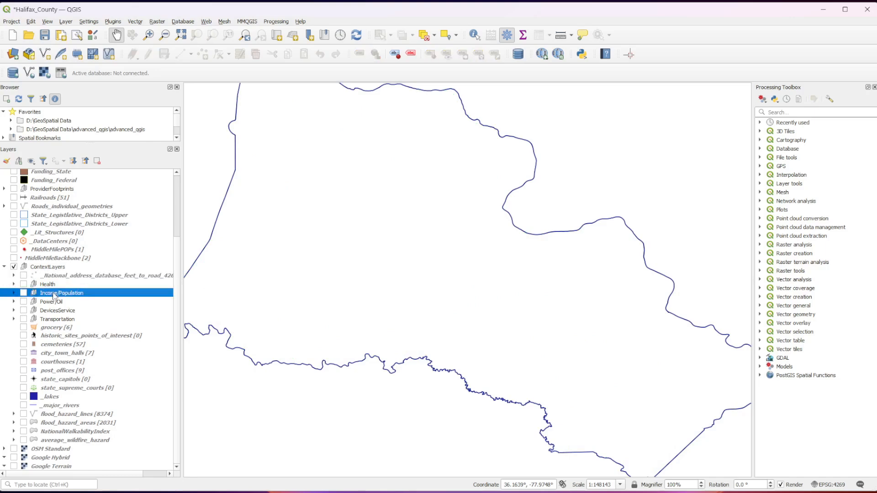
pyautogui.click(13, 293)
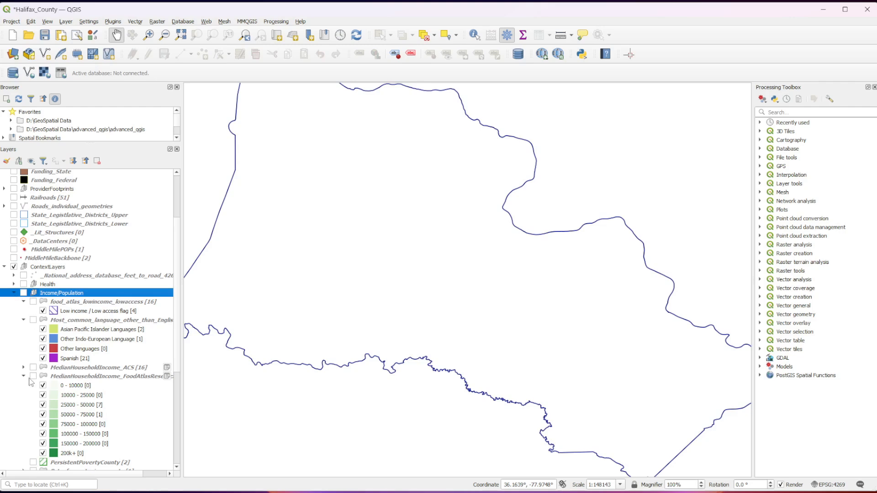
pyautogui.scroll(-1, 34, 385)
pyautogui.scroll(-3, 34, 385)
pyautogui.scroll(4, 34, 385)
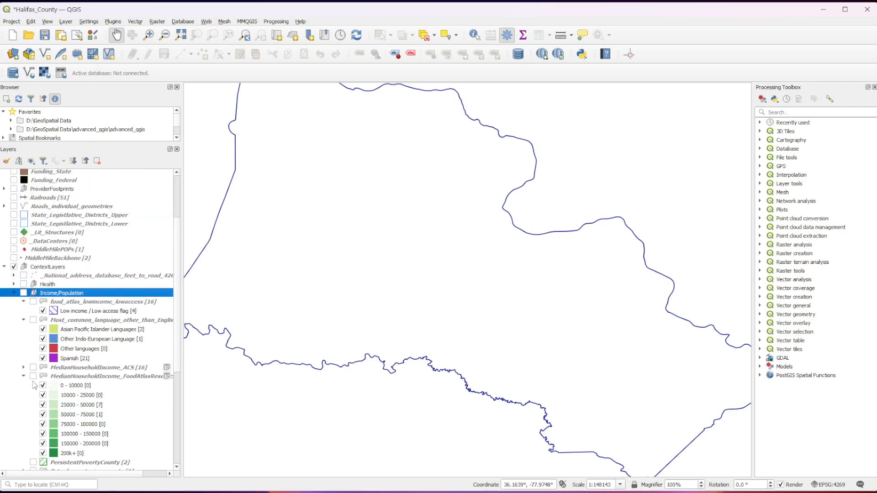
pyautogui.click(33, 302)
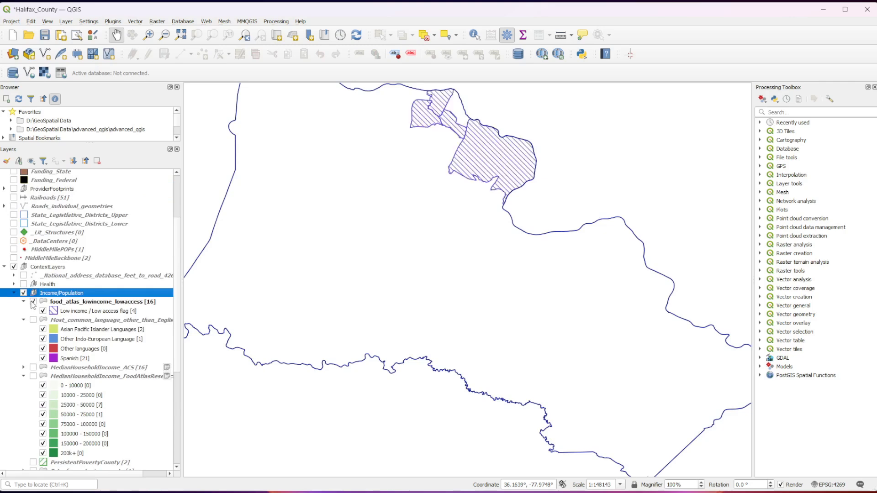
pyautogui.moveTo(294, 215); pyautogui.dragTo(365, 236)
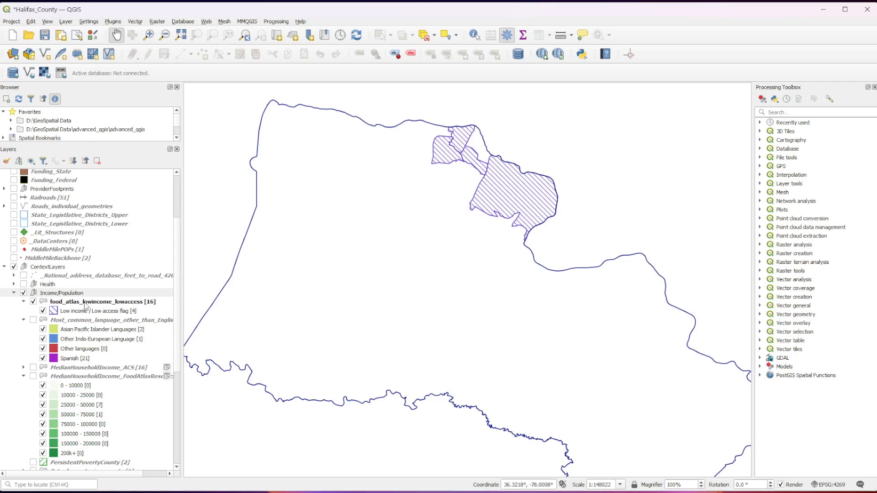
# - Toggle food_atlas_lowincome_lowaccess off and on to compare the flagged tracts, leaving the layer hidden
pyautogui.click(33, 301)
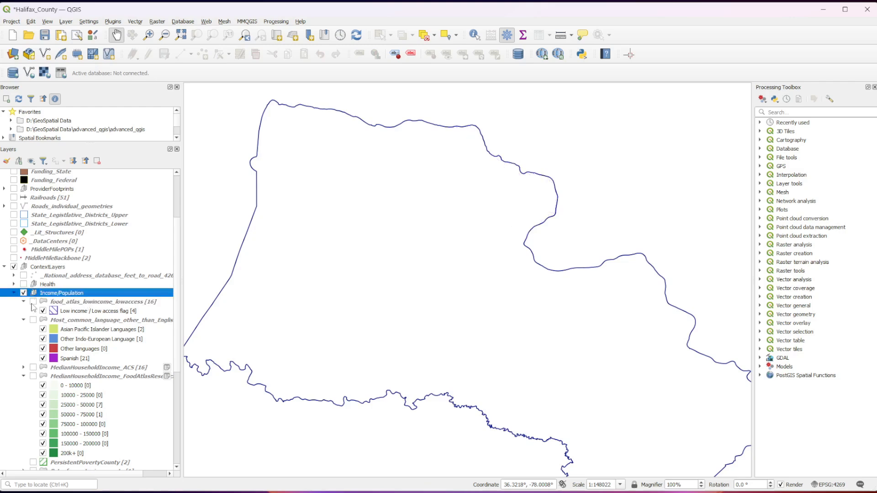
pyautogui.click(33, 302)
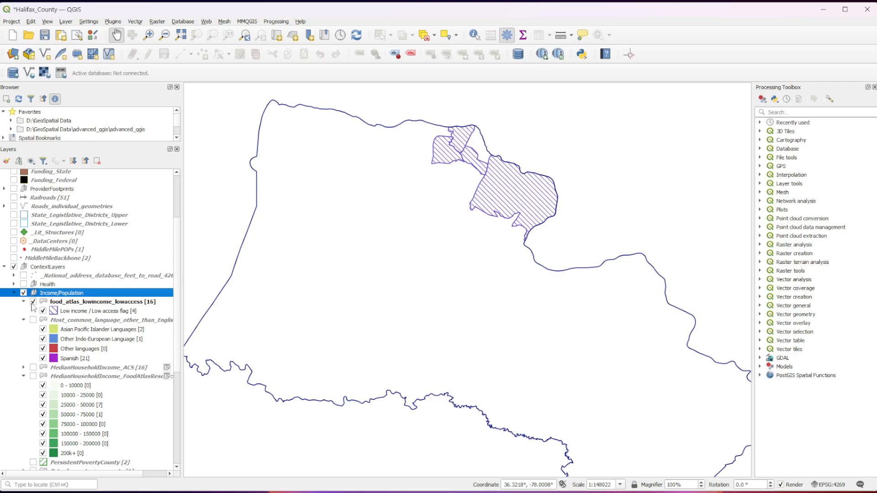
pyautogui.click(32, 302)
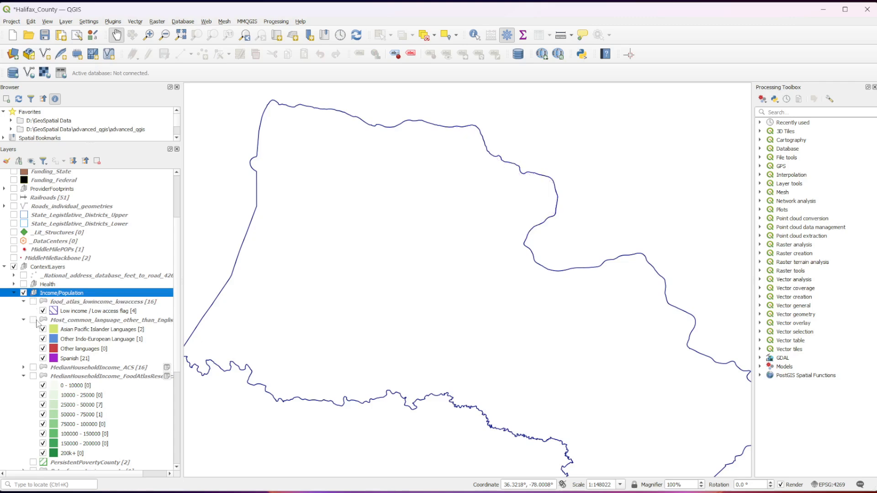
# - Display the most common language other than English layer and examine the label of the tract in the county's northeast
pyautogui.click(33, 321)
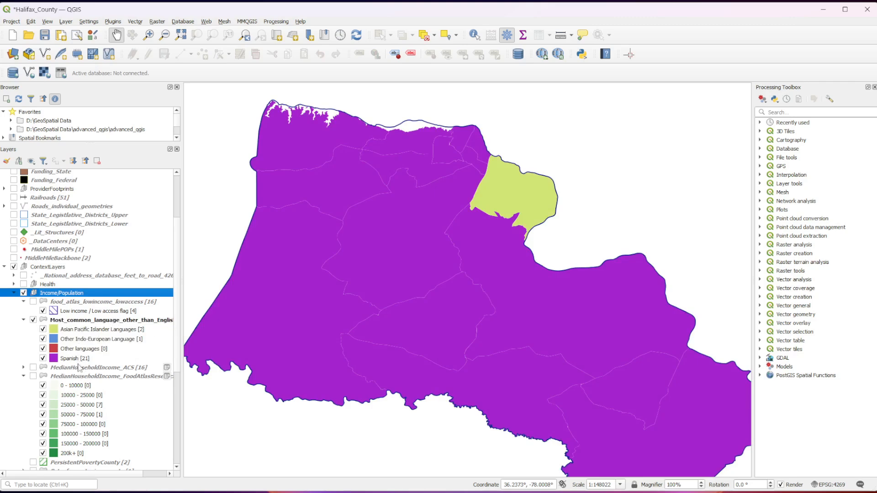
pyautogui.scroll(2, 487, 190)
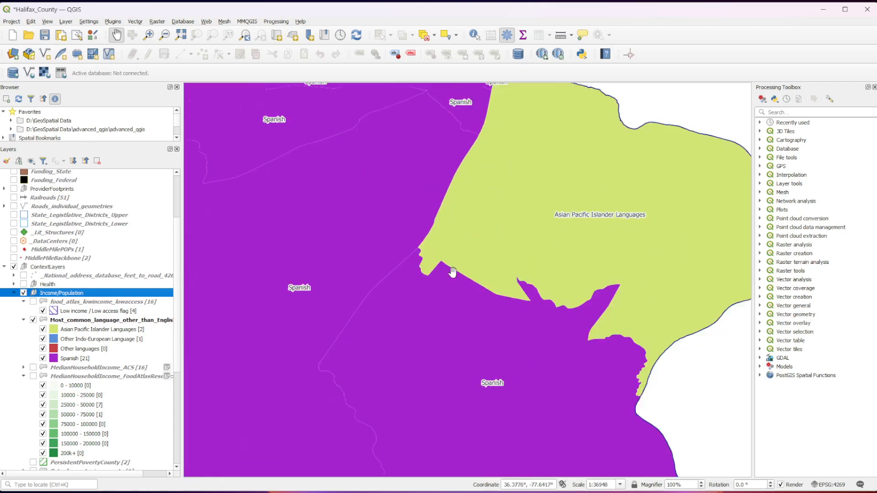
pyautogui.scroll(-3, 457, 175)
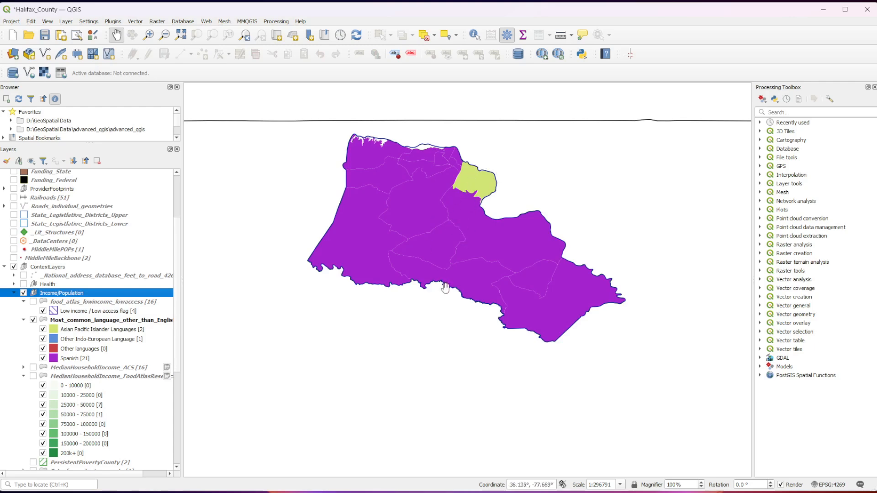
pyautogui.scroll(1, 443, 212)
pyautogui.moveTo(446, 243); pyautogui.dragTo(447, 280)
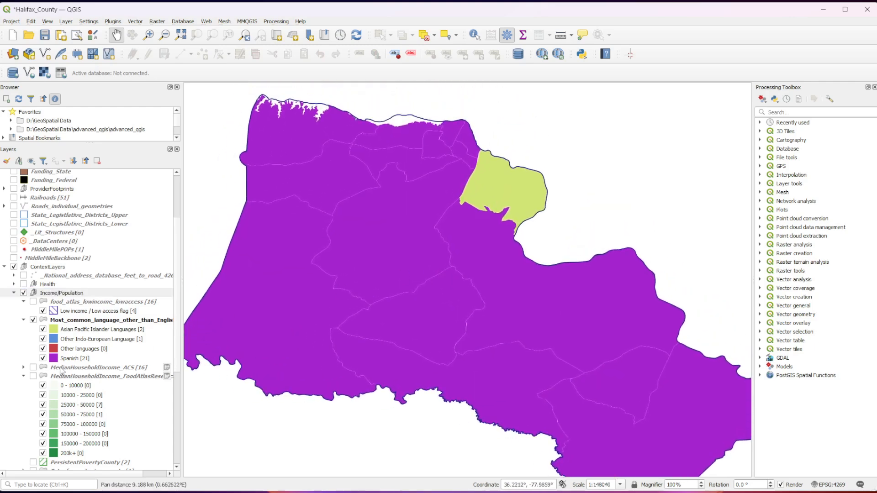
# - Inspect the language labels of the central tracts and their northeastern neighbours, ending with the whole county in view
pyautogui.scroll(1, 346, 252)
pyautogui.scroll(1, 468, 294)
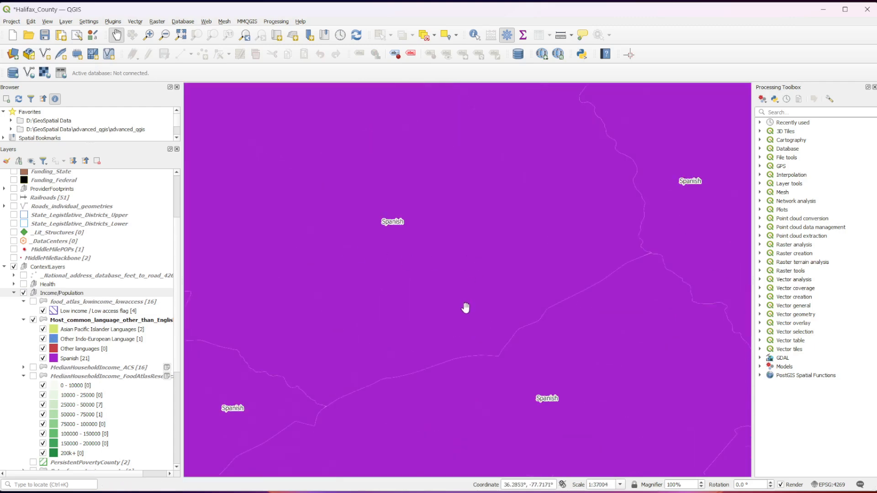
pyautogui.moveTo(513, 190); pyautogui.dragTo(324, 376)
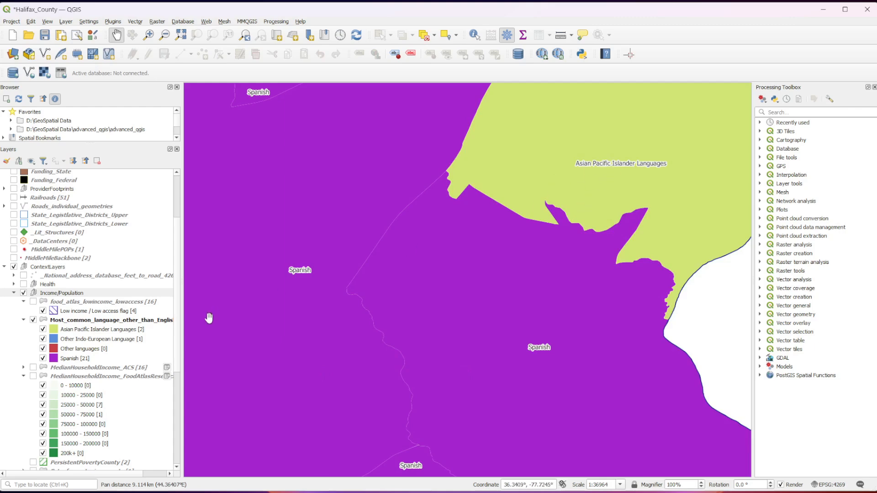
pyautogui.scroll(-1, 436, 323)
pyautogui.scroll(-1, 436, 324)
pyautogui.moveTo(366, 347); pyautogui.dragTo(377, 267)
pyautogui.scroll(-1, 364, 264)
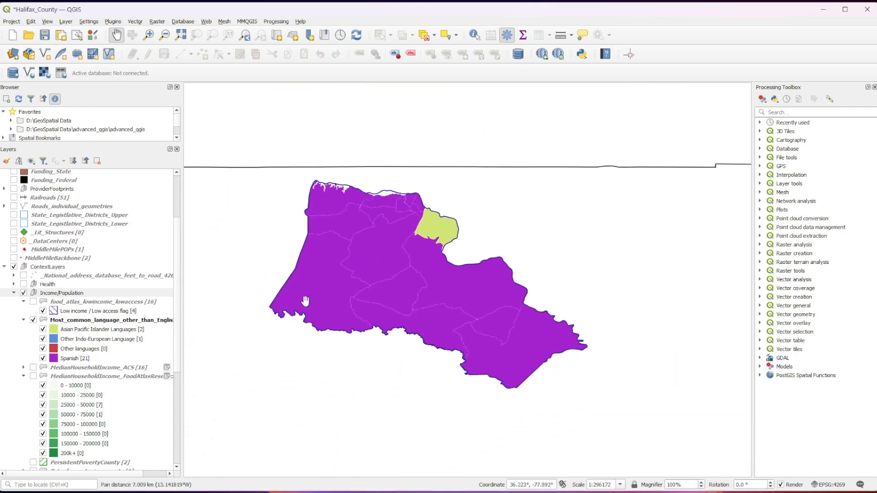
# - Hide the most common language layer and expand the MedianHouseholdIncome_ACS income classes
pyautogui.click(32, 320)
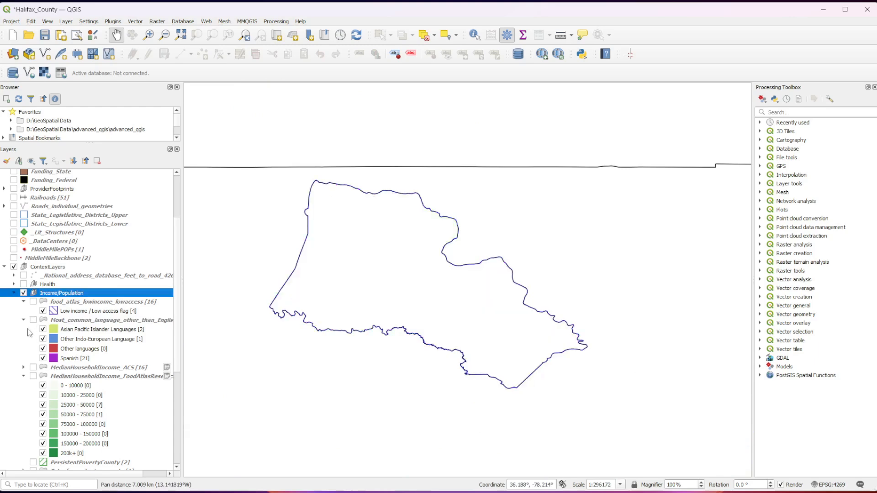
pyautogui.click(23, 367)
pyautogui.scroll(-1, 27, 368)
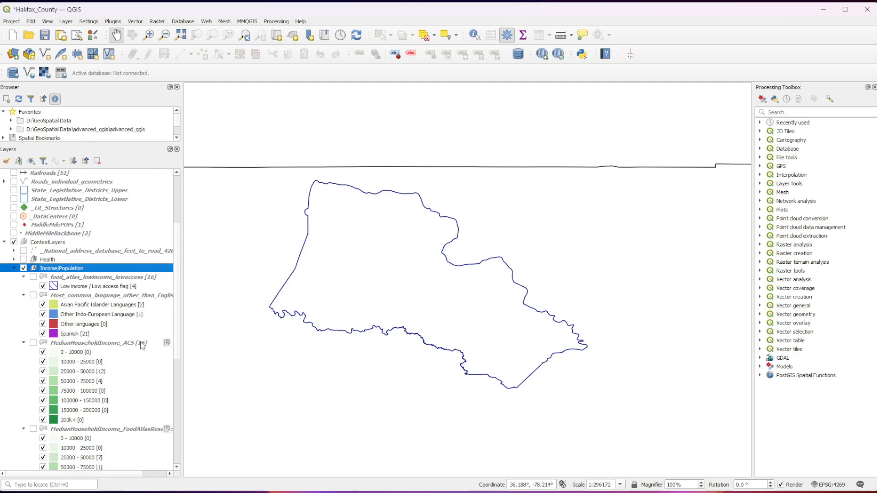
# - Display the MedianHouseholdIncome_ACS layer and examine the income labels of the county's large central tract and its neighbours
pyautogui.scroll(-1, 143, 346)
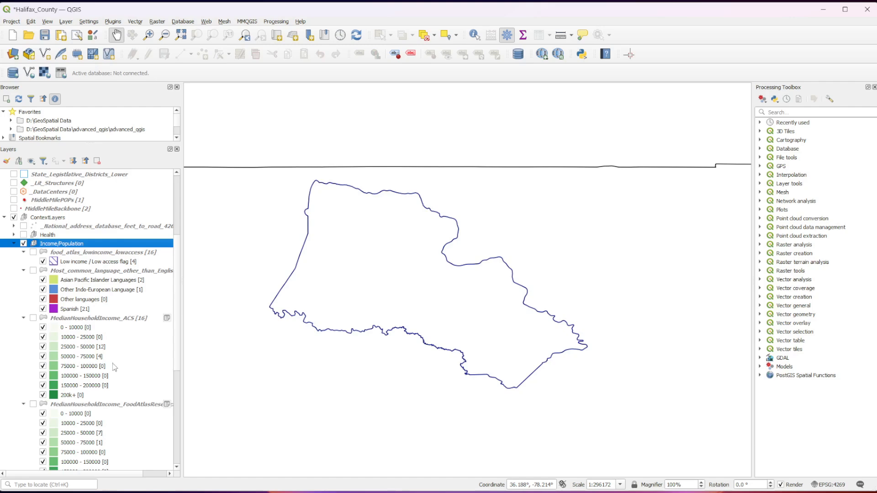
pyautogui.click(33, 318)
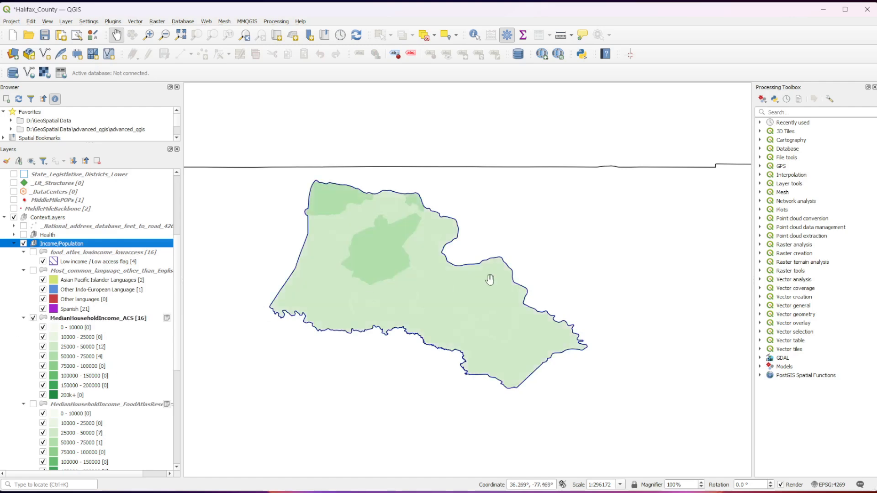
pyautogui.scroll(1, 489, 277)
pyautogui.moveTo(345, 297); pyautogui.dragTo(442, 341)
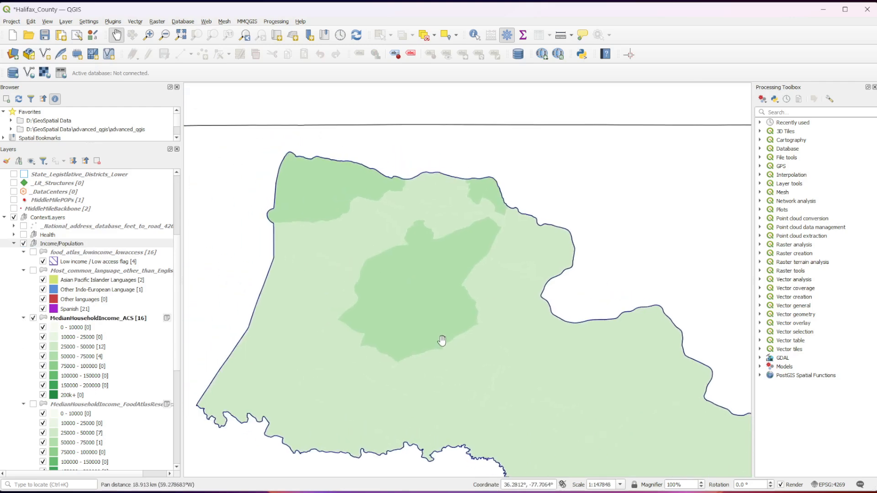
pyautogui.scroll(1, 441, 340)
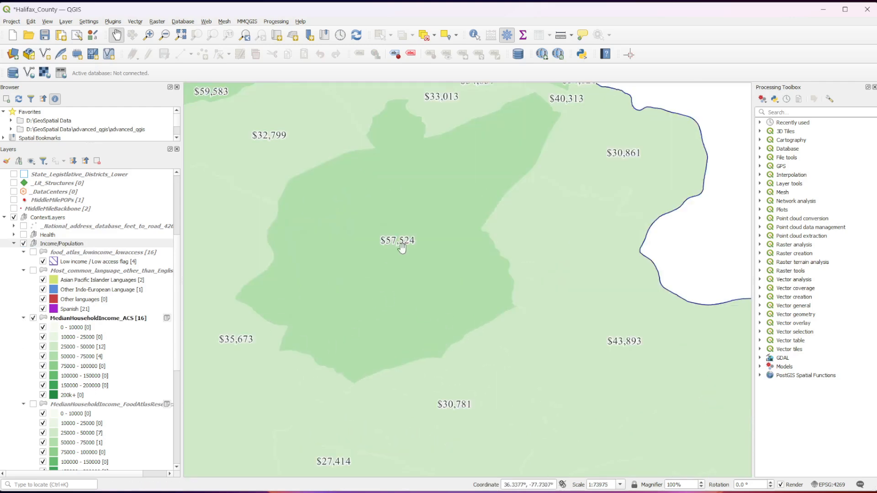
pyautogui.moveTo(402, 248); pyautogui.dragTo(475, 380)
pyautogui.scroll(-1, 476, 378)
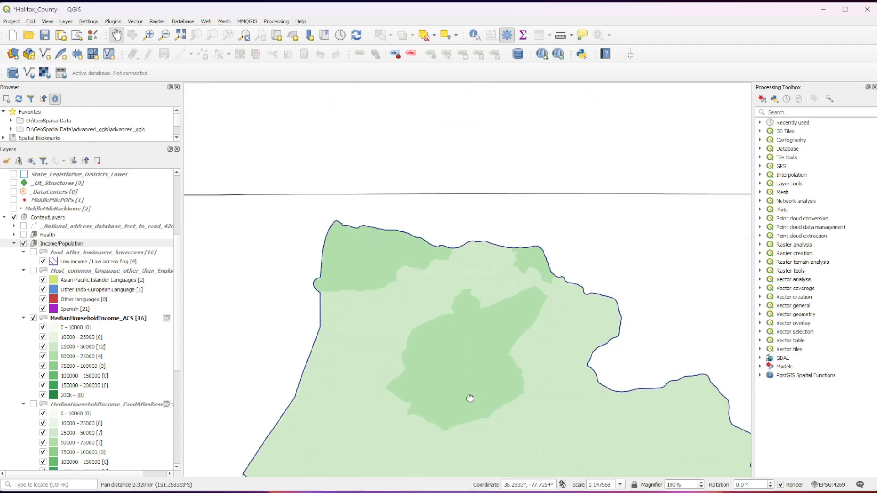
pyautogui.scroll(1, 361, 403)
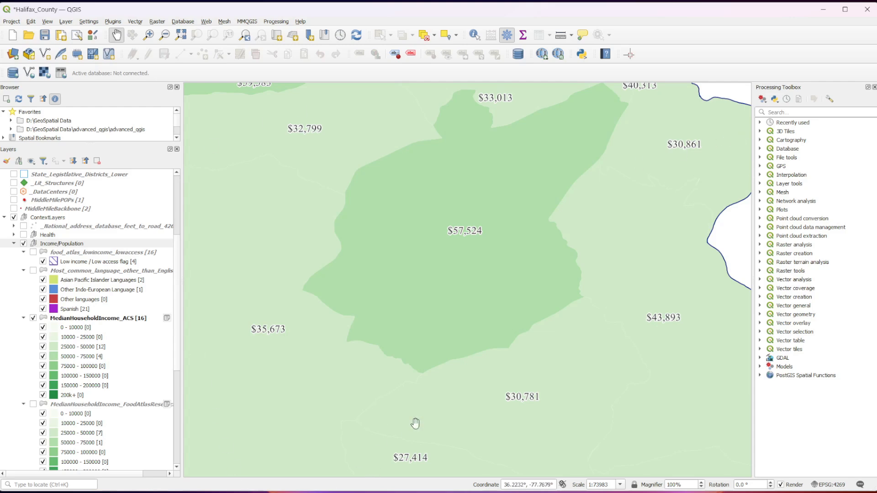
# - Inspect the ACS median income labels of the tracts along the county's northern edge and compare them with the central tracts
pyautogui.moveTo(384, 185); pyautogui.dragTo(481, 447)
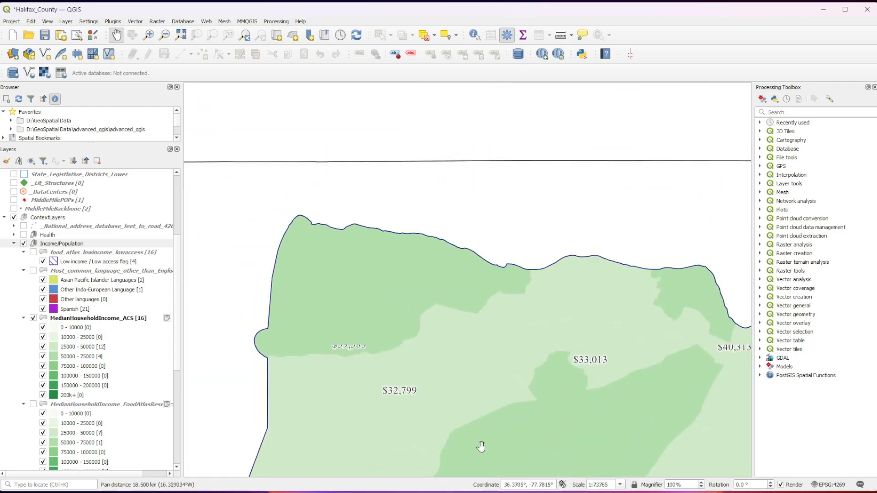
pyautogui.moveTo(548, 406); pyautogui.dragTo(416, 366)
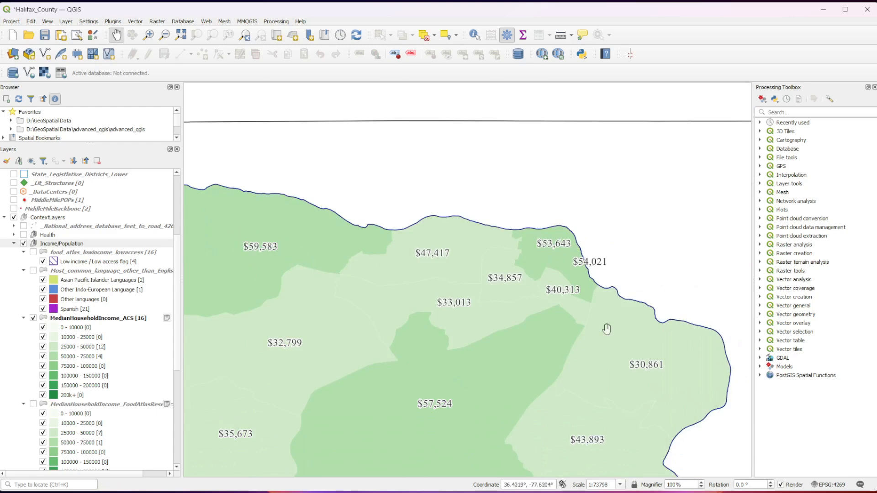
pyautogui.scroll(-1, 452, 396)
pyautogui.moveTo(397, 444); pyautogui.dragTo(357, 367)
pyautogui.scroll(-1, 367, 270)
pyautogui.scroll(1, 360, 343)
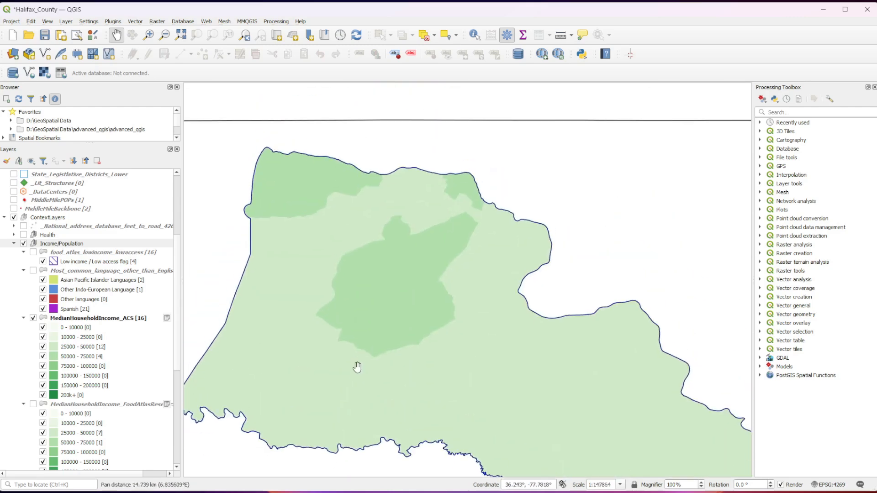
pyautogui.scroll(1, 358, 368)
pyautogui.moveTo(348, 266); pyautogui.dragTo(417, 375)
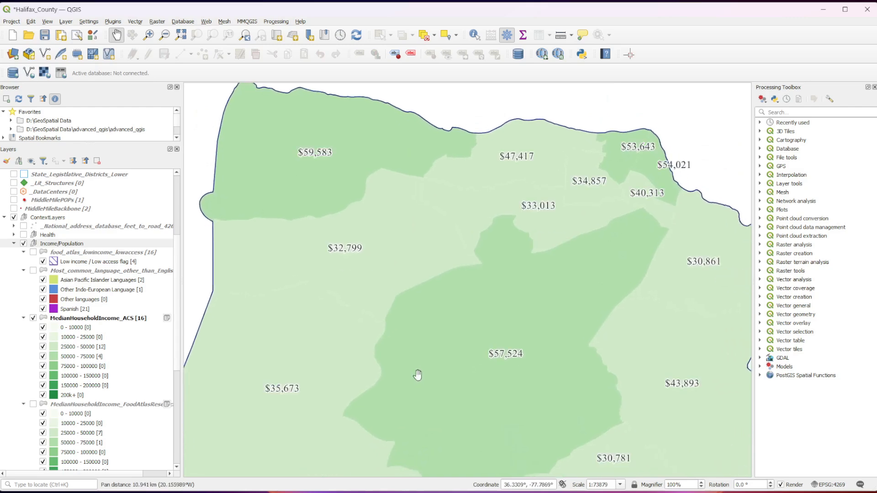
# - Show the Food Atlas median household income layer in place of the ACS one and view its coverage across the county
pyautogui.click(33, 404)
pyautogui.click(32, 318)
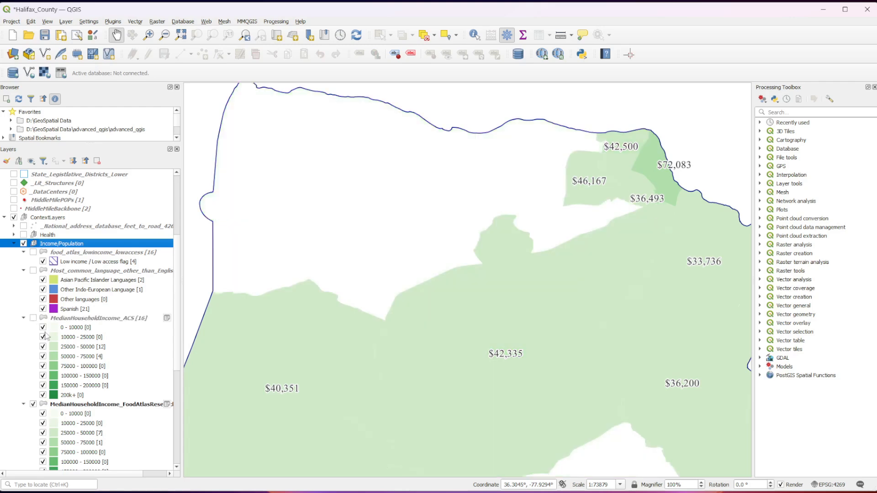
pyautogui.scroll(-1, 546, 362)
pyautogui.moveTo(589, 402); pyautogui.dragTo(501, 337)
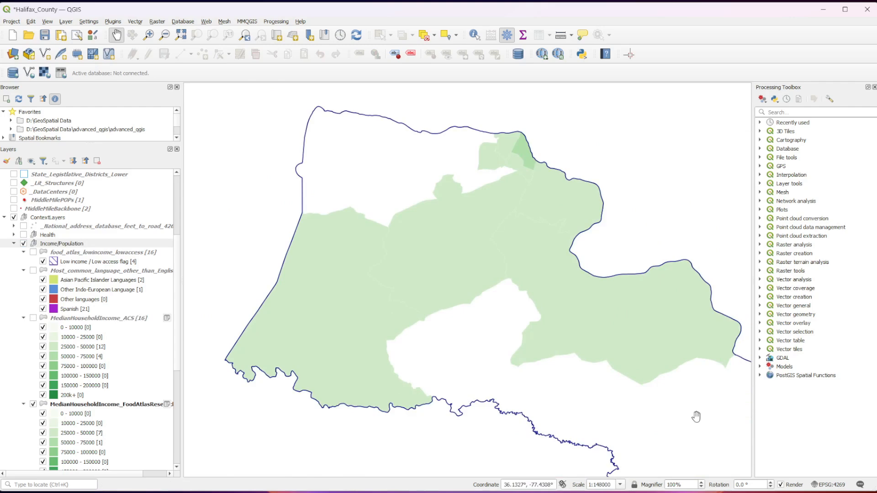
# - Inspect the Food Atlas income labels of the central and northeastern tracts and the areas without data
pyautogui.scroll(1, 430, 331)
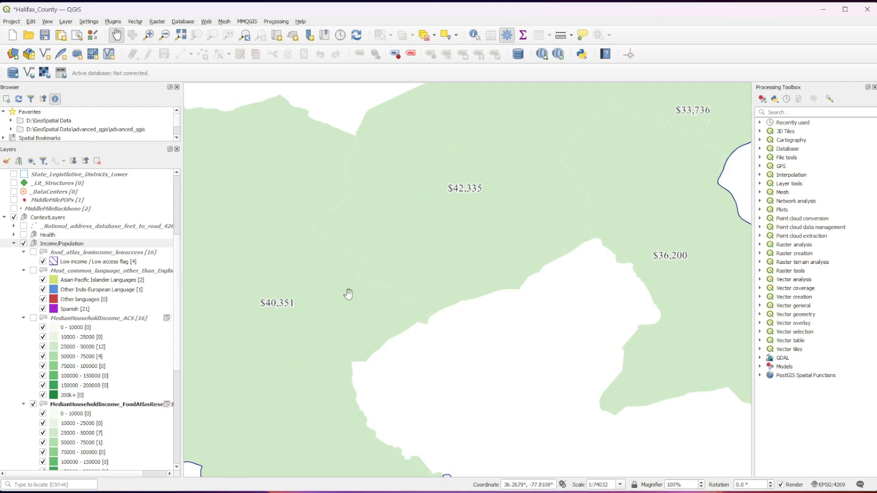
pyautogui.moveTo(610, 144); pyautogui.dragTo(545, 281)
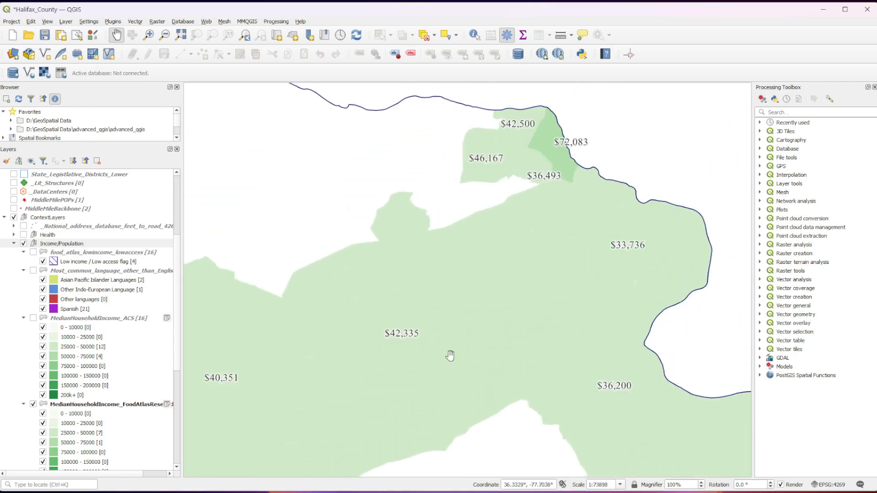
pyautogui.scroll(-1, 464, 397)
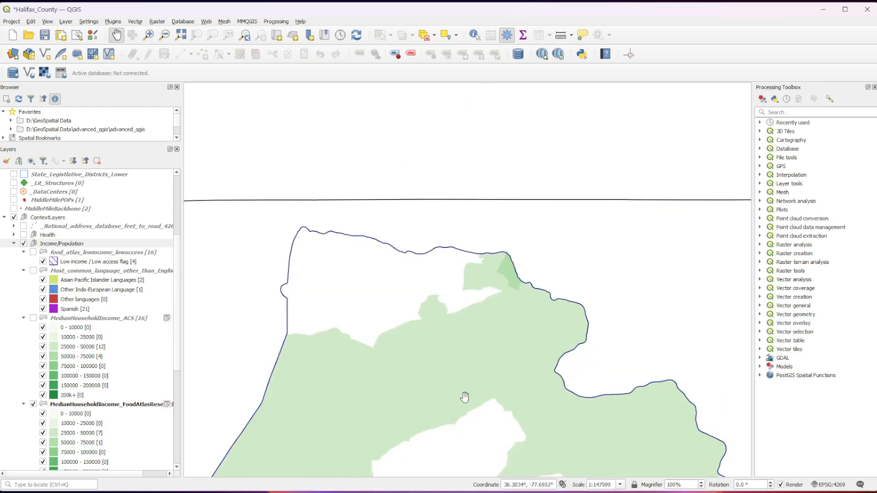
pyautogui.moveTo(458, 411); pyautogui.dragTo(423, 342)
pyautogui.scroll(1, 424, 342)
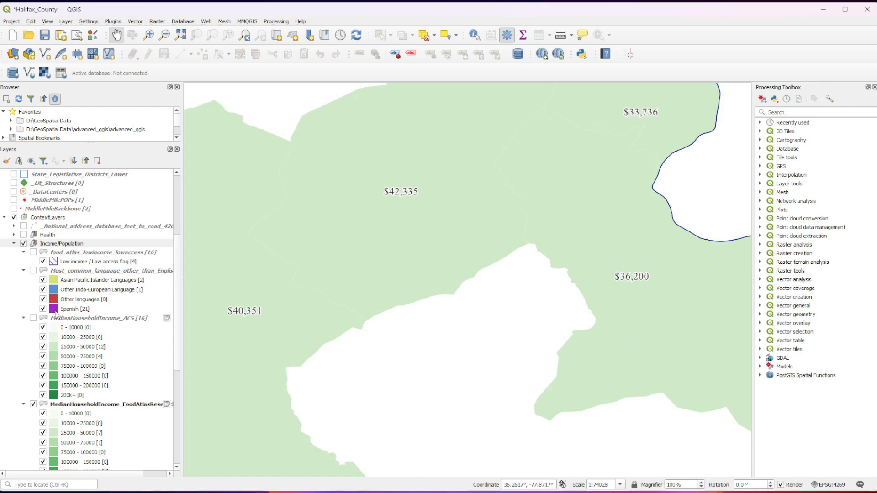
pyautogui.moveTo(575, 166); pyautogui.dragTo(595, 156)
# - Hide the Food Atlas income layer and collapse the legends of the food atlas, language and both median income layers
pyautogui.click(32, 405)
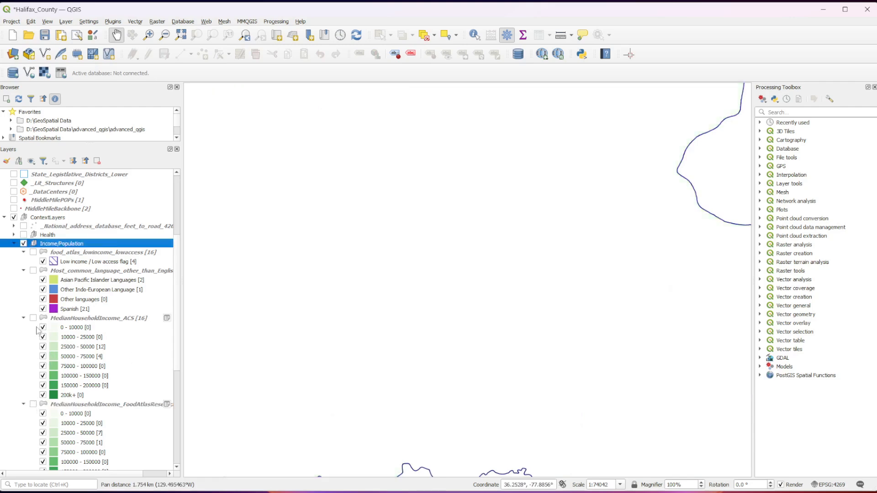
pyautogui.scroll(-2, 39, 330)
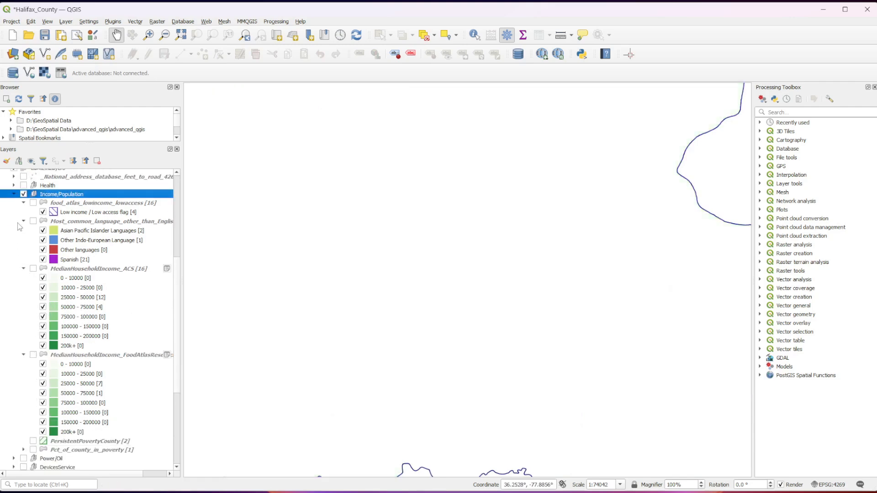
pyautogui.click(23, 204)
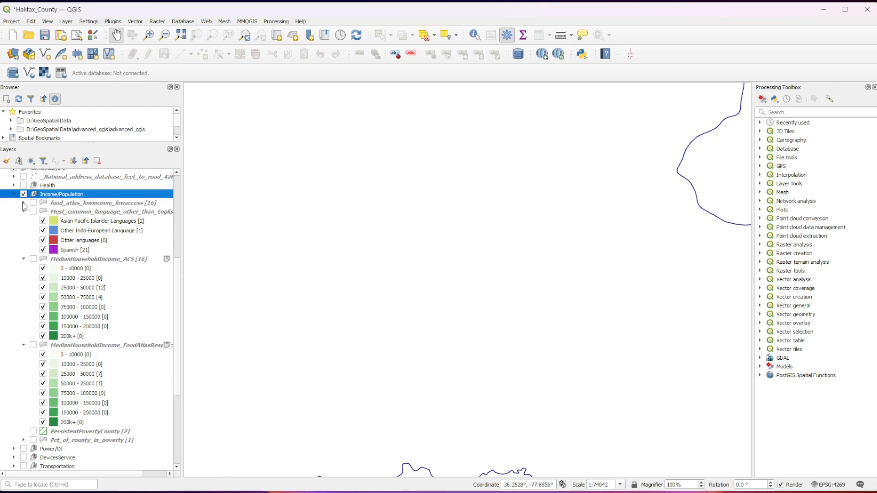
pyautogui.click(23, 211)
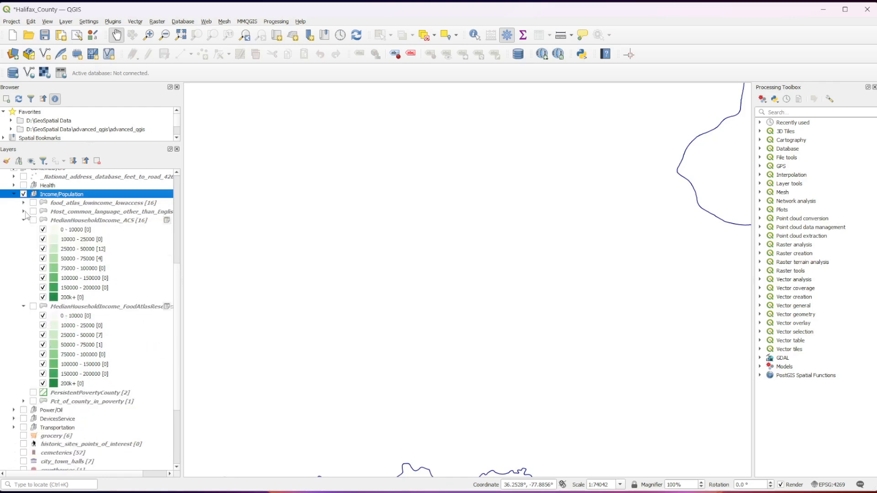
pyautogui.click(23, 220)
pyautogui.click(24, 229)
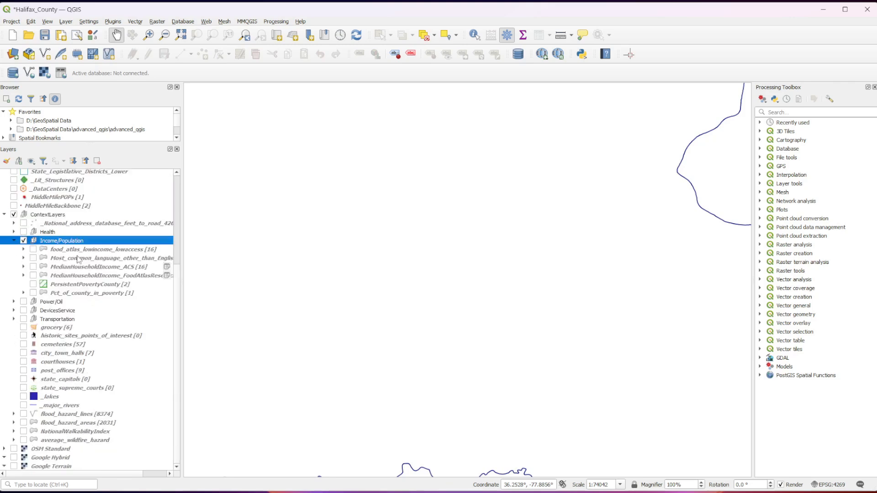
# - Display the PersistentPovertyCounty layer and bring the whole of Halifax County into view
pyautogui.click(33, 284)
pyautogui.scroll(-1, 516, 299)
pyautogui.moveTo(544, 296); pyautogui.dragTo(489, 337)
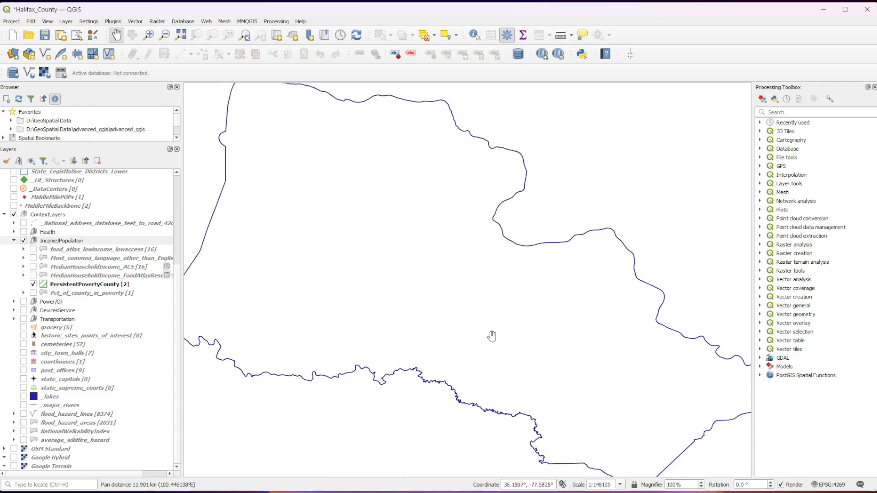
pyautogui.scroll(-1, 489, 337)
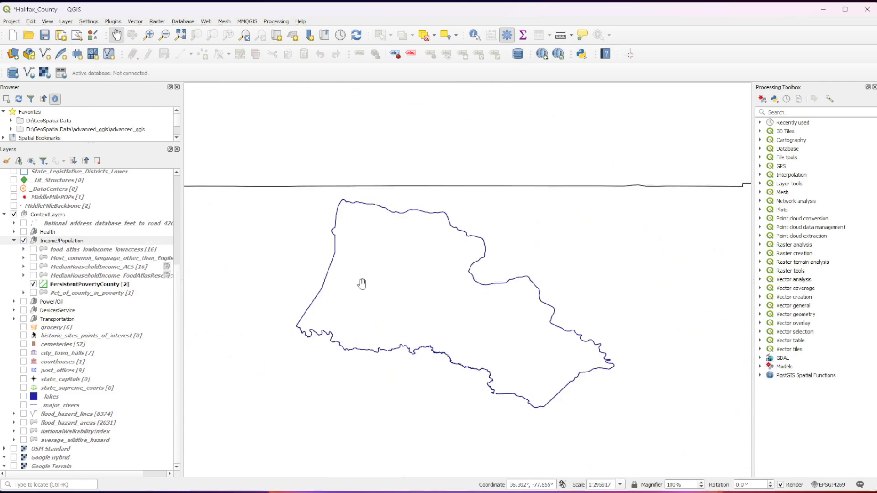
# - Switch to the NC_template_updated project and turn off the county name labels of the tl_2020_us_county layer
pyautogui.moveTo(614, 492)
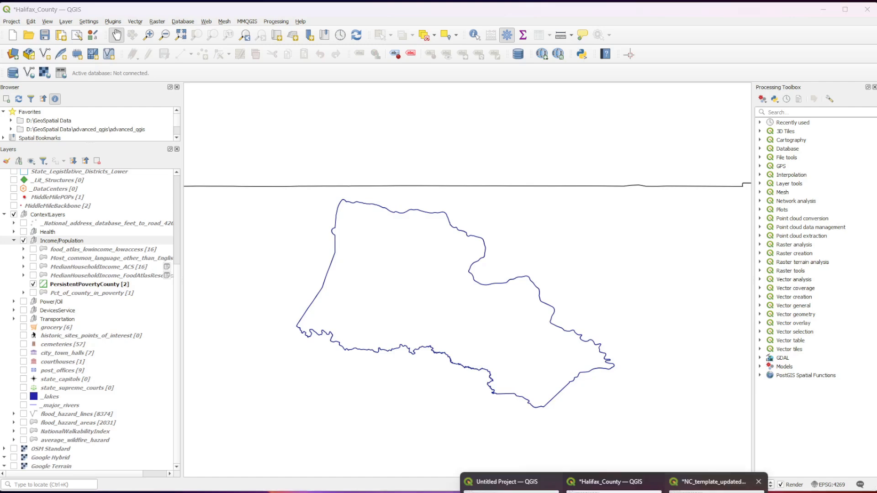
pyautogui.click(722, 482)
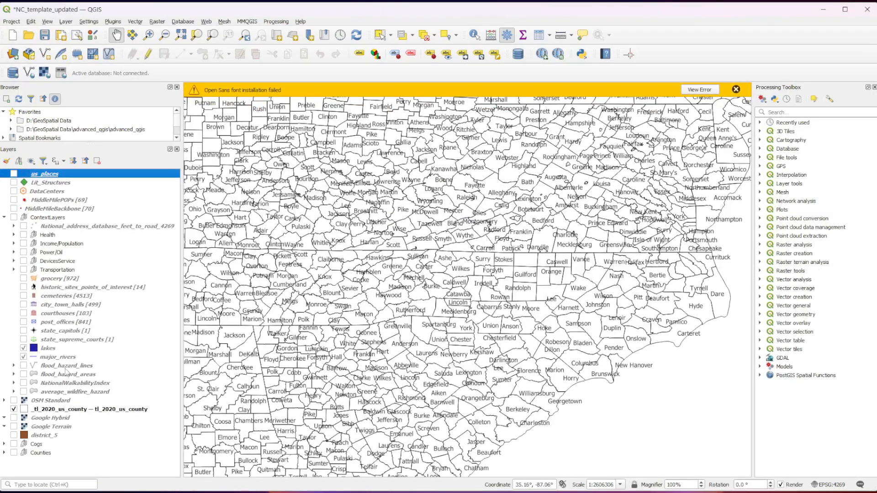
pyautogui.rightClick(63, 410)
pyautogui.click(126, 240)
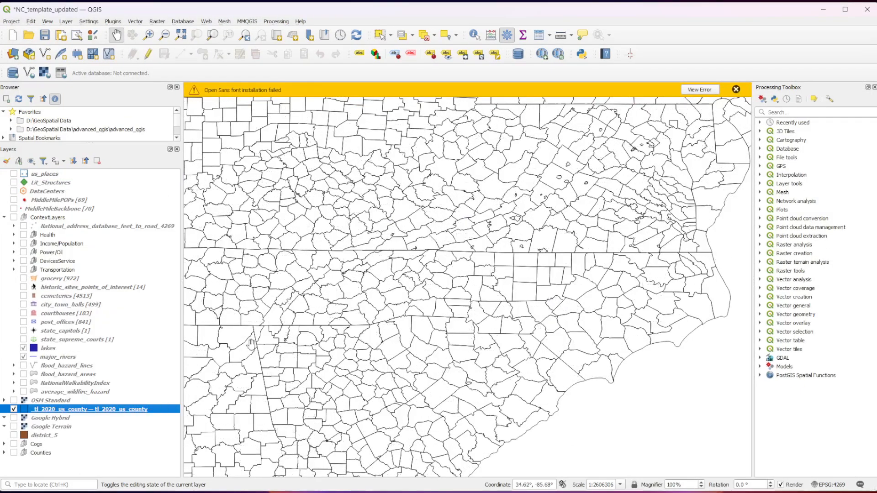
pyautogui.scroll(-1, 307, 397)
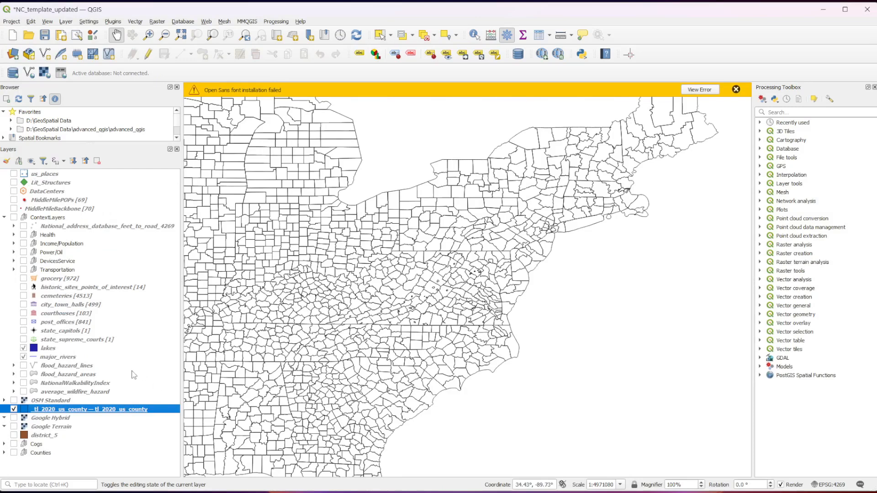
pyautogui.scroll(1, 399, 310)
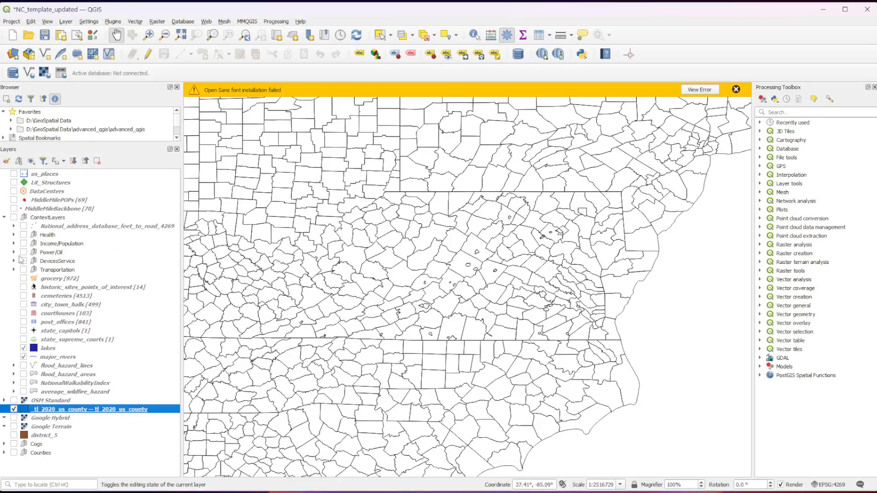
# - Expand the Income/Population group and display its PersistentPovertyCounty layer across North Carolina
pyautogui.click(14, 243)
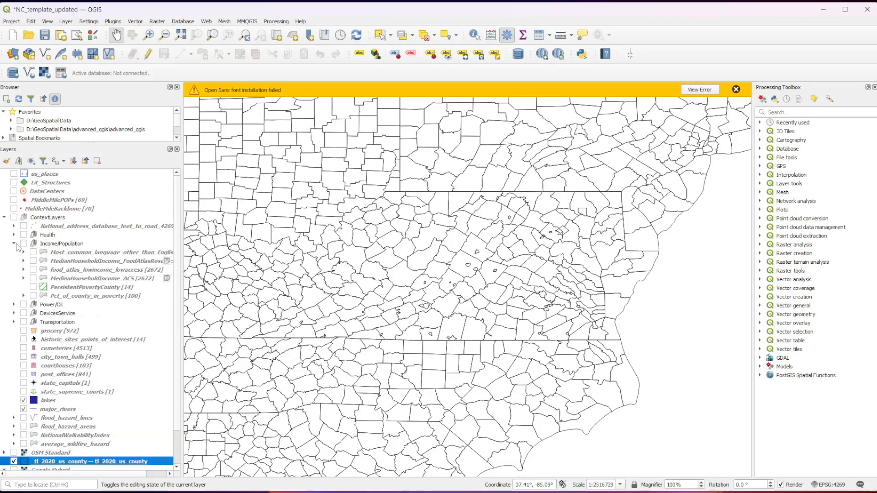
pyautogui.click(33, 287)
pyautogui.moveTo(355, 432); pyautogui.dragTo(363, 401)
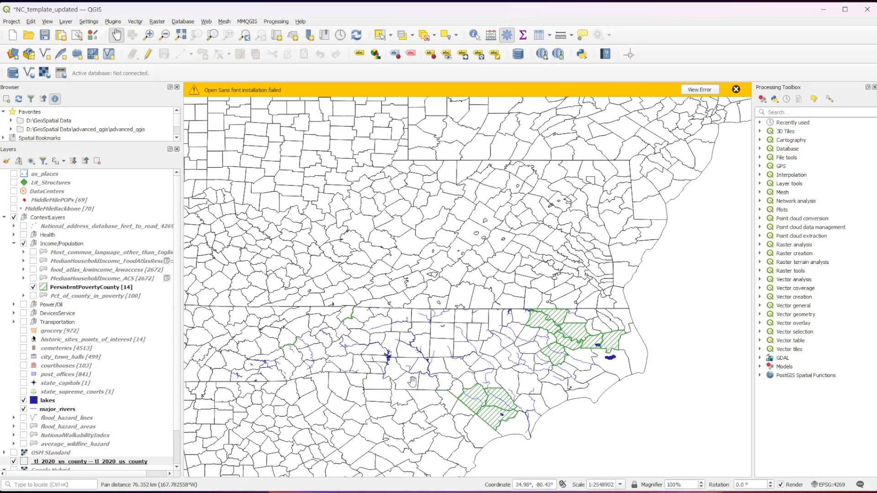
pyautogui.scroll(1, 412, 382)
pyautogui.scroll(-1, 412, 382)
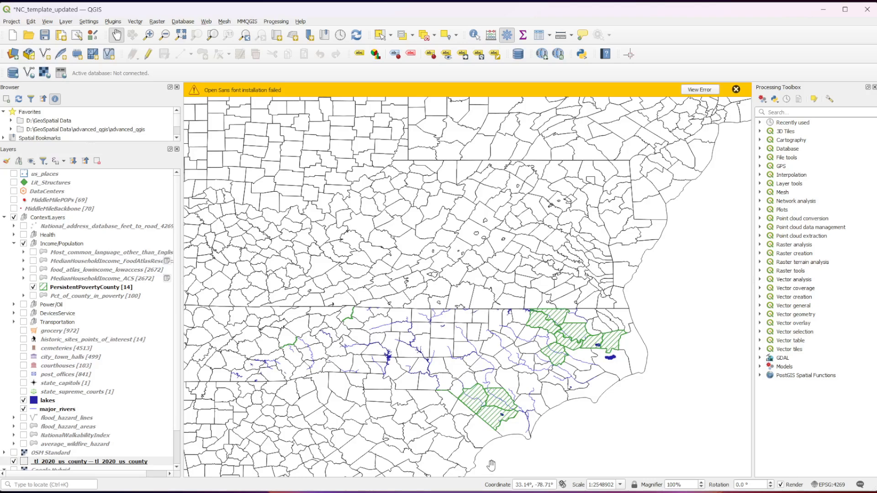
# - Review the PersistentPovertyCounty layer's information properties, from the abstract down to the data source links, and close them
pyautogui.rightClick(67, 287)
pyautogui.click(86, 492)
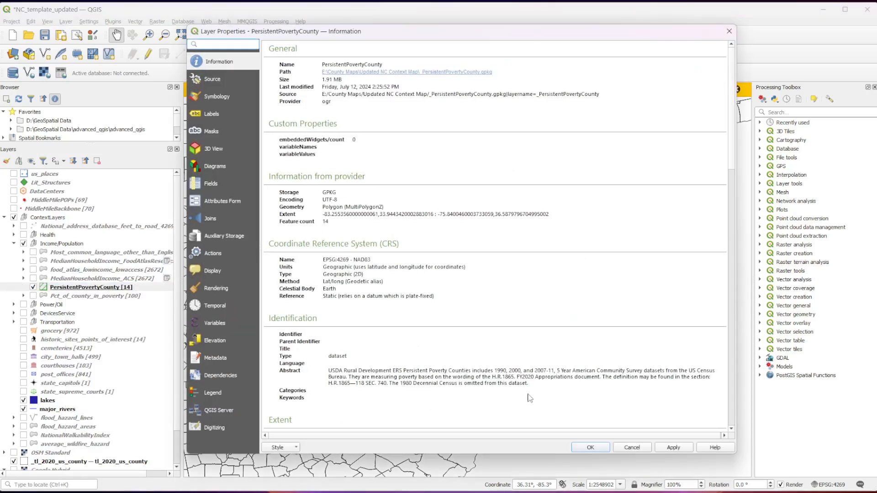
pyautogui.scroll(-3, 528, 400)
pyautogui.scroll(-15, 403, 398)
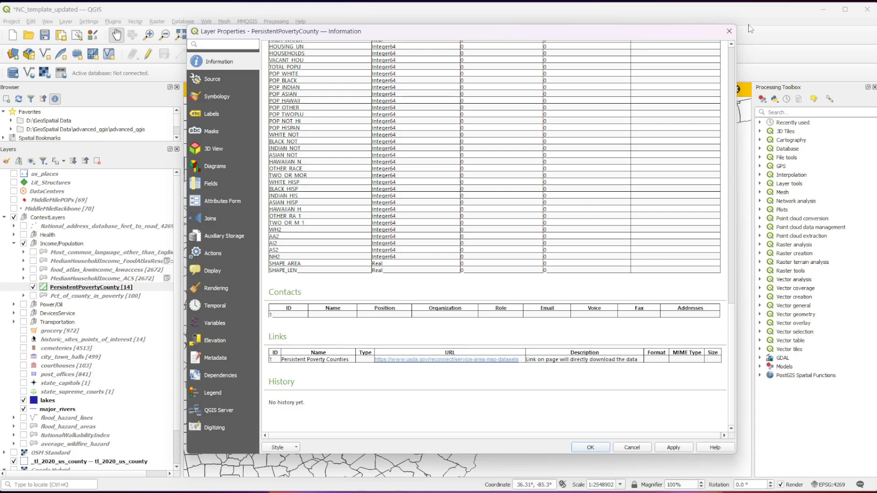
pyautogui.click(730, 31)
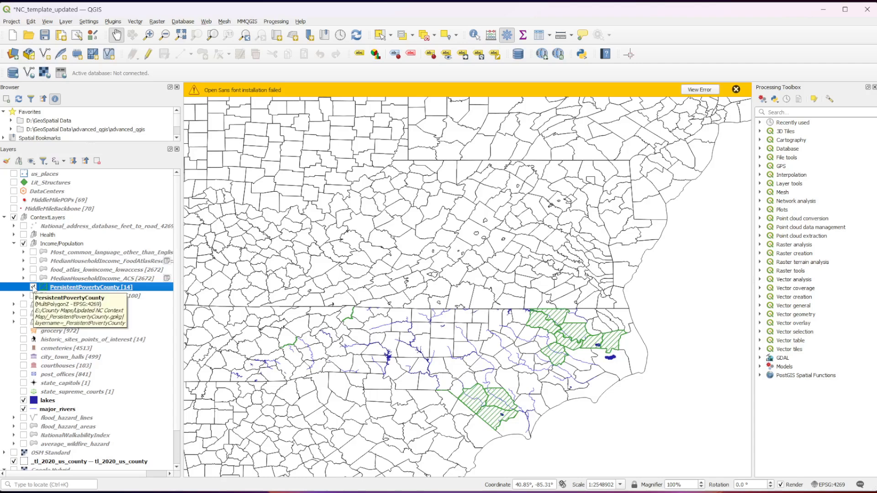
# - Hide the PersistentPovertyCounty layer and display the Pct_of_county_in_poverty layer across North Carolina
pyautogui.moveTo(378, 432); pyautogui.dragTo(402, 411)
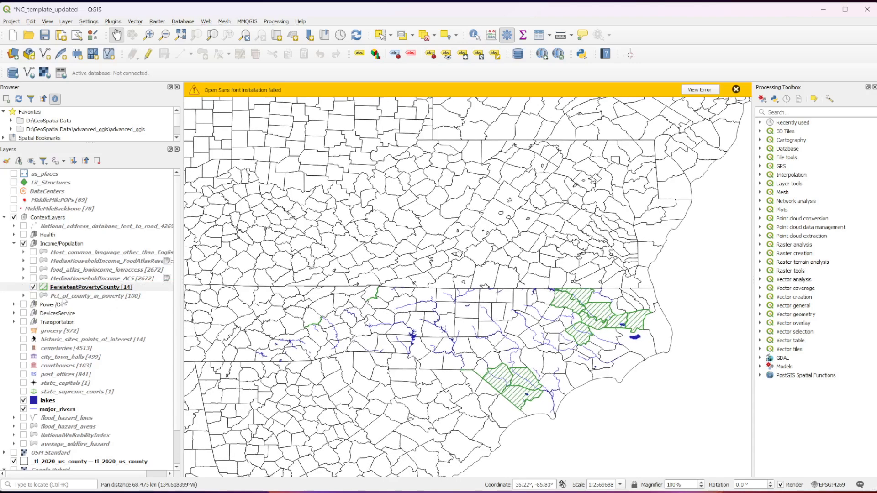
pyautogui.click(32, 287)
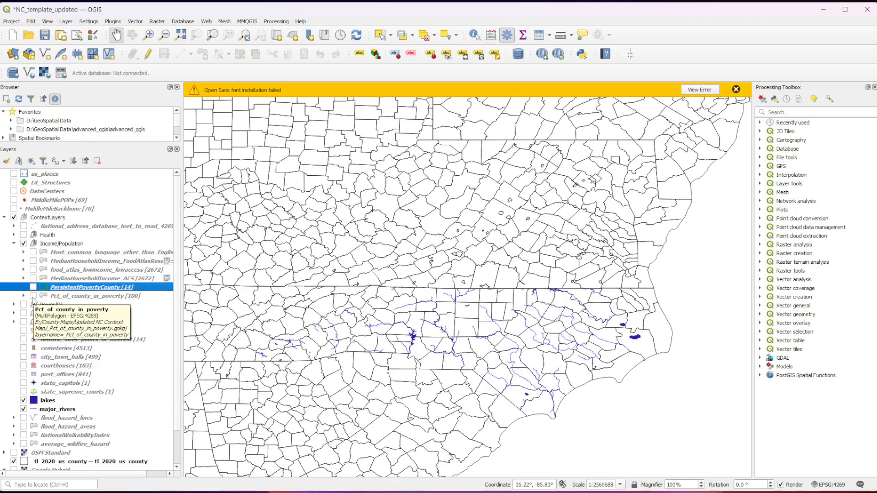
pyautogui.click(33, 296)
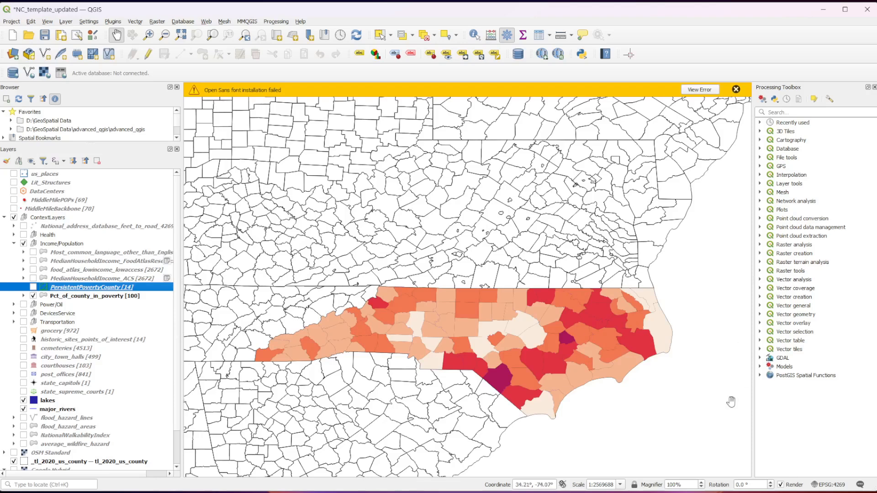
# - Examine the county poverty percentage labels across North Carolina and compare them with the Pct_of_county_in_poverty layer's expanded class ranges
pyautogui.scroll(2, 411, 317)
pyautogui.moveTo(665, 405); pyautogui.dragTo(777, 345)
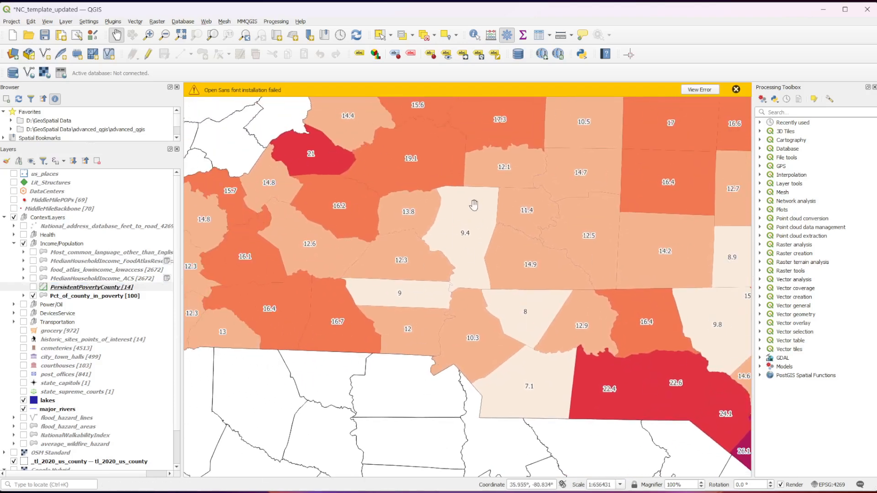
pyautogui.moveTo(587, 227); pyautogui.dragTo(614, 298)
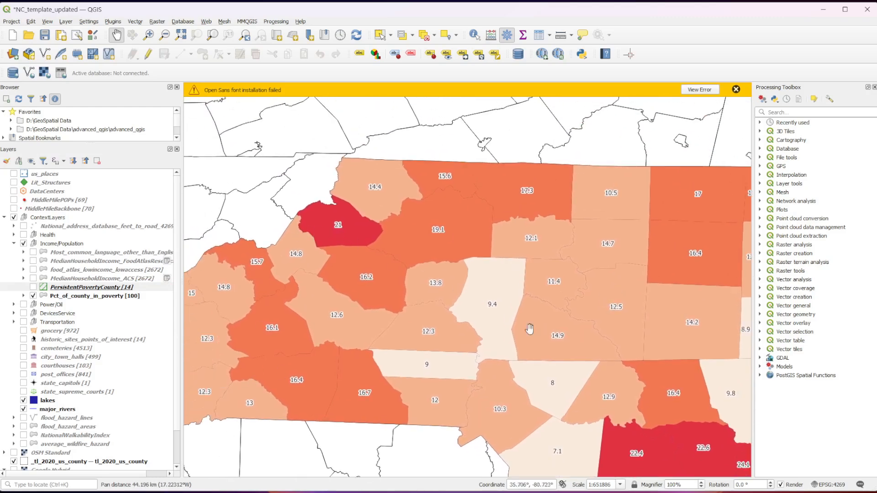
pyautogui.moveTo(528, 328); pyautogui.dragTo(370, 250)
pyautogui.moveTo(636, 443); pyautogui.dragTo(472, 375)
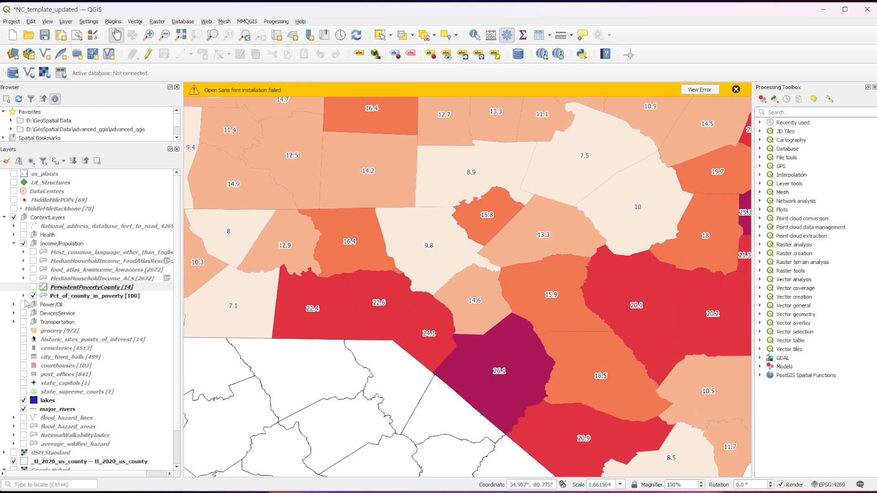
pyautogui.click(23, 296)
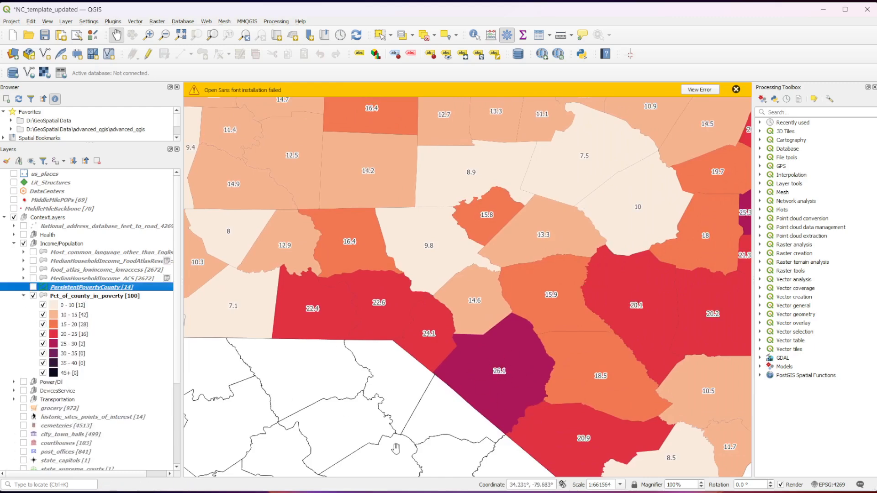
pyautogui.moveTo(644, 339); pyautogui.dragTo(377, 357)
pyautogui.moveTo(494, 272); pyautogui.dragTo(371, 442)
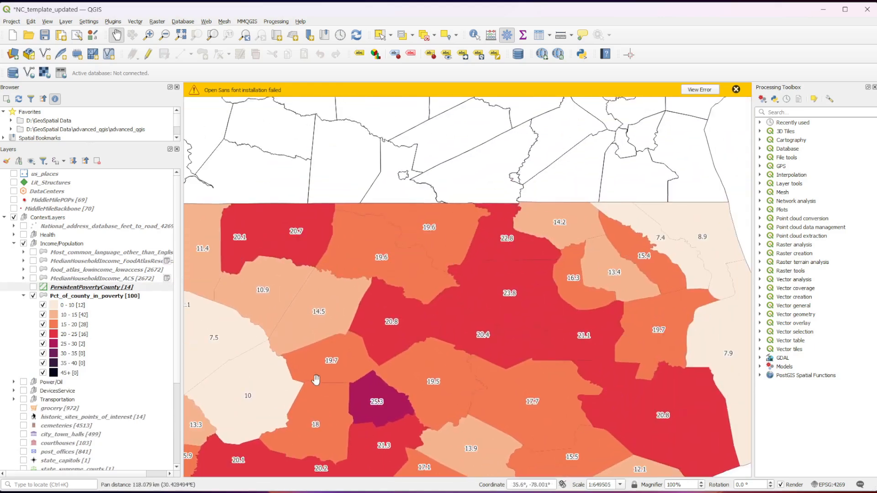
pyautogui.moveTo(297, 380); pyautogui.dragTo(451, 351)
pyautogui.scroll(-1, 528, 368)
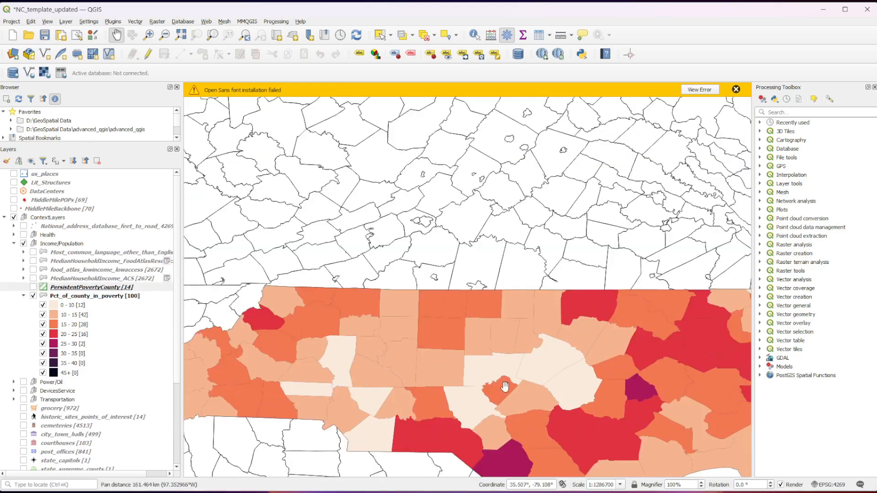
pyautogui.moveTo(505, 387); pyautogui.dragTo(505, 303)
pyautogui.scroll(-1, 506, 304)
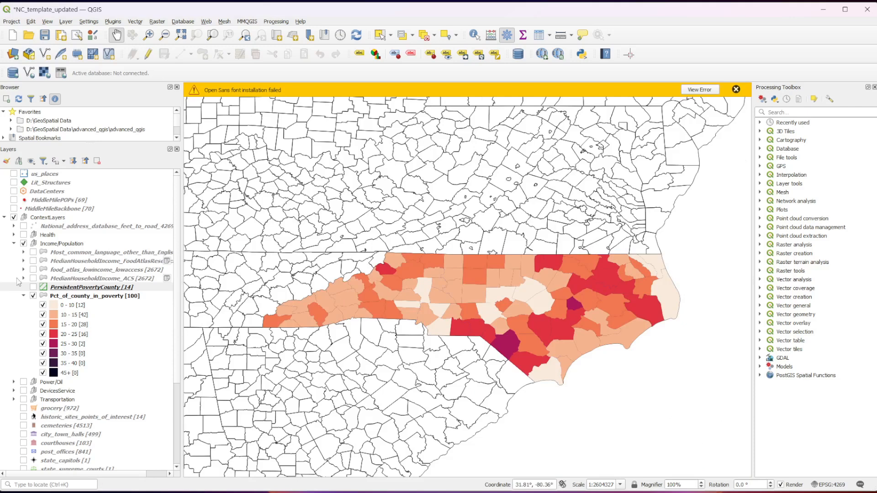
# - Hide and collapse the Pct_of_county_in_poverty layer, and switch to the Halifax_County project
pyautogui.click(33, 295)
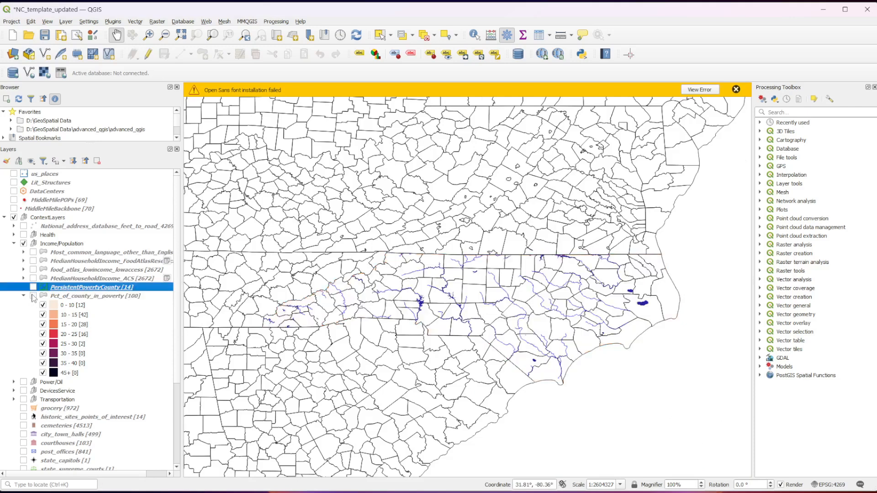
pyautogui.click(23, 296)
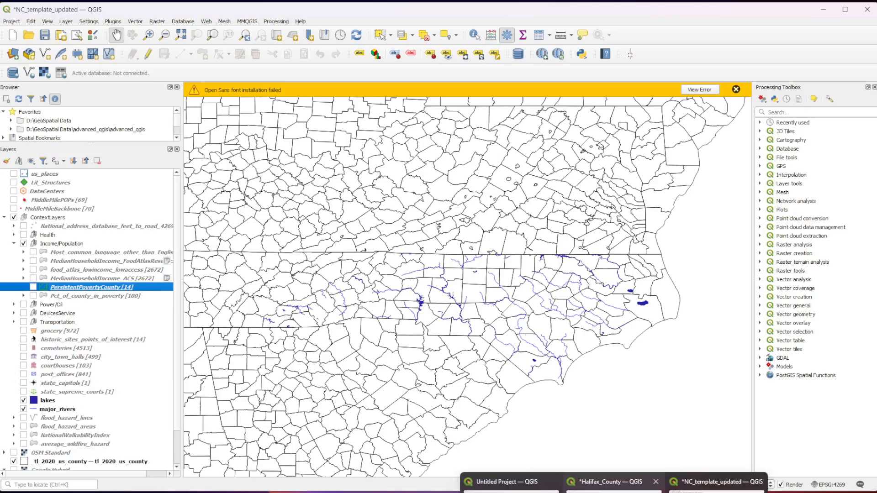
pyautogui.click(622, 483)
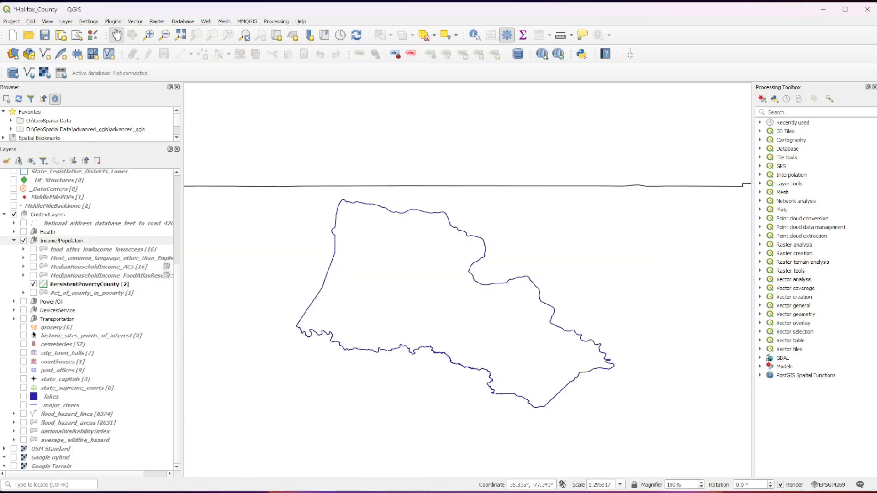
# - Display Pct_of_county_in_poverty briefly for Halifax County, and hide it together with the PersistentPovertyCounty layer
pyautogui.click(33, 292)
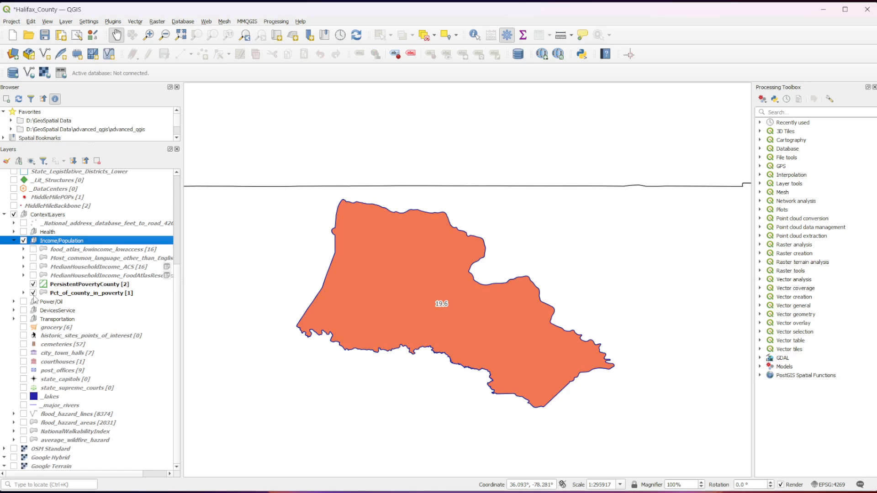
pyautogui.click(33, 292)
pyautogui.click(33, 284)
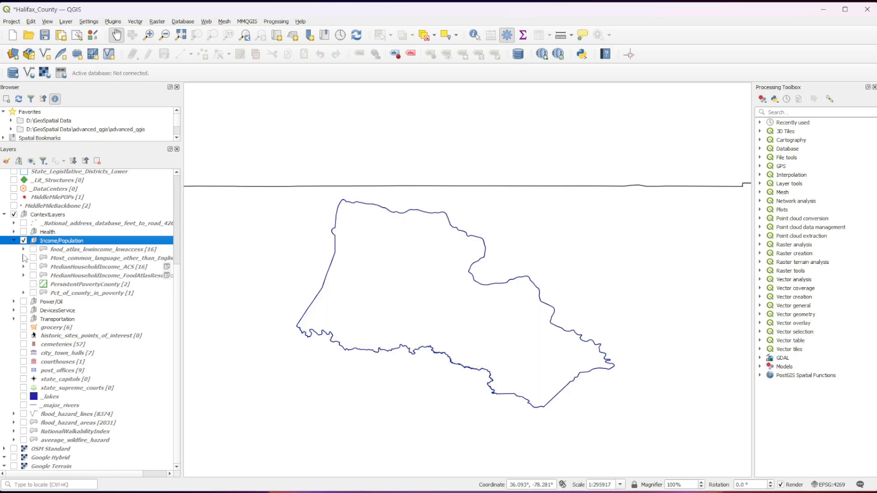
# - Collapse and turn off the Income/Population group, and expand and turn on the Power/Oil group
pyautogui.click(14, 241)
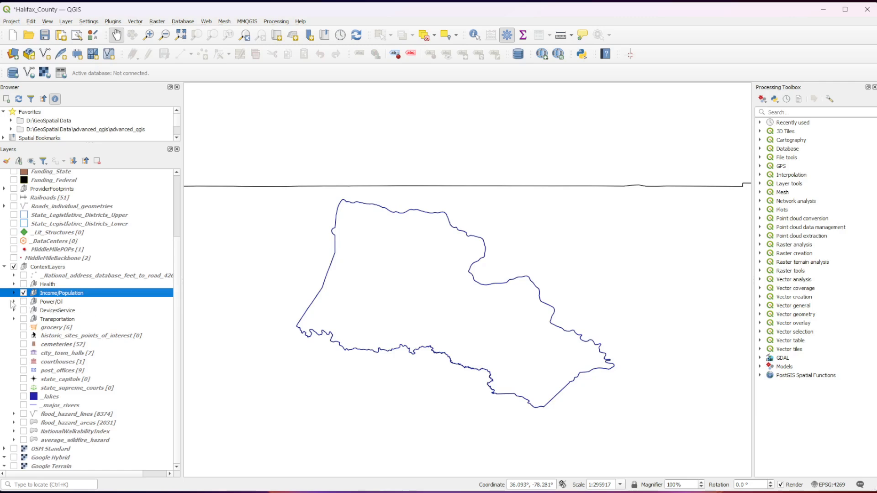
pyautogui.click(22, 293)
pyautogui.click(14, 302)
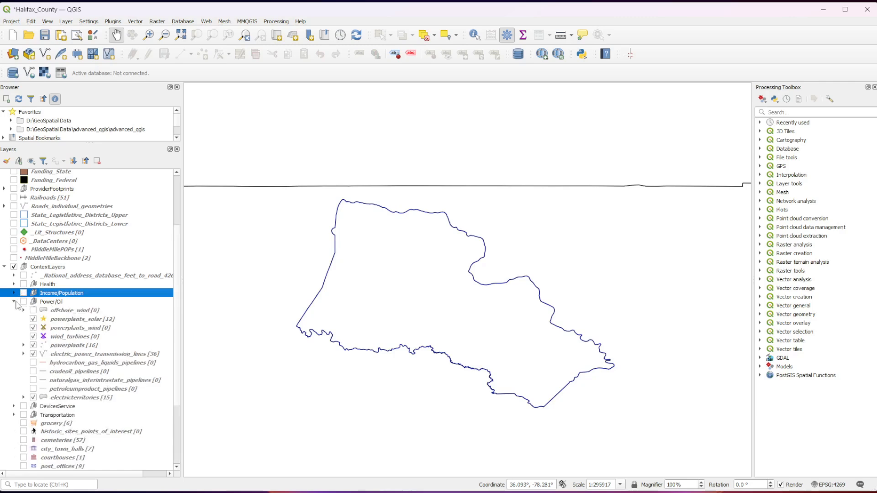
pyautogui.click(23, 302)
# - Turn off every visible Power/Oil layer: powerplants_solar, powerplants_wind, wind_turbines, powerplants, electric_power_transmission_lines and electricterritories
pyautogui.click(33, 319)
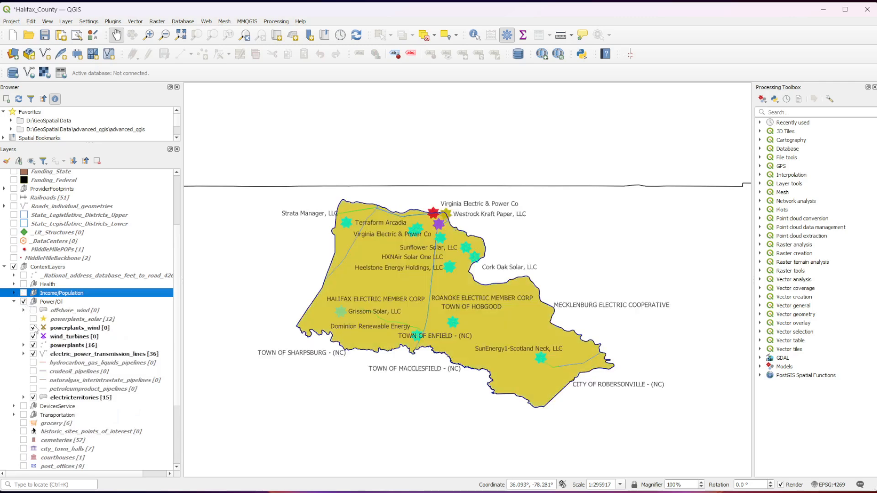
pyautogui.click(33, 328)
pyautogui.click(33, 336)
pyautogui.click(33, 345)
pyautogui.click(33, 354)
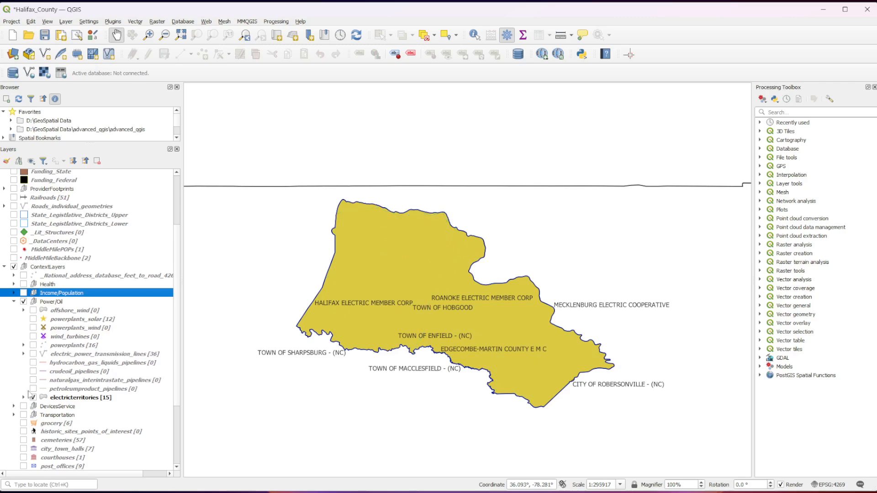
pyautogui.click(33, 397)
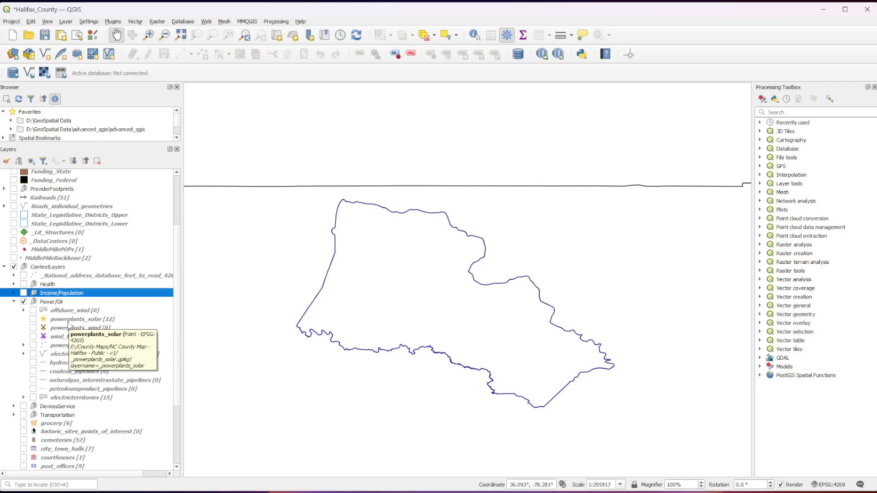
# - View the electric_power_transmission_lines layer and the electricterritories layer one at a time, hiding each after viewing
pyautogui.click(34, 354)
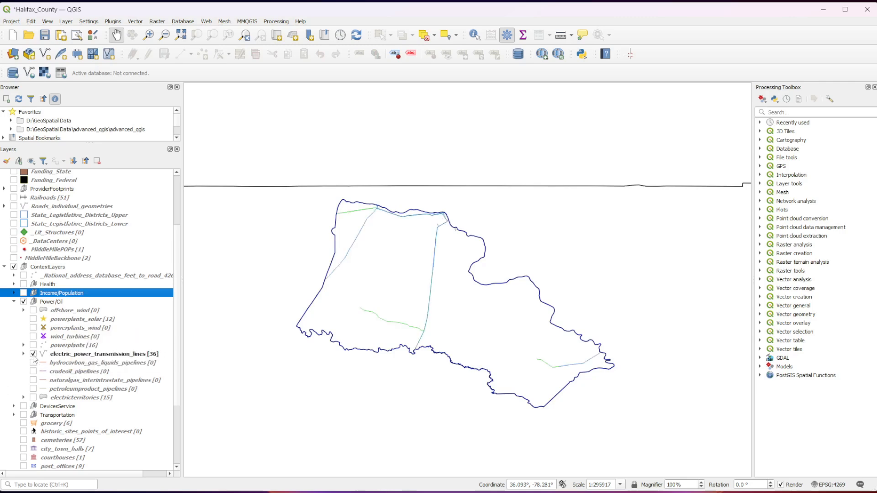
pyautogui.click(34, 355)
pyautogui.click(34, 398)
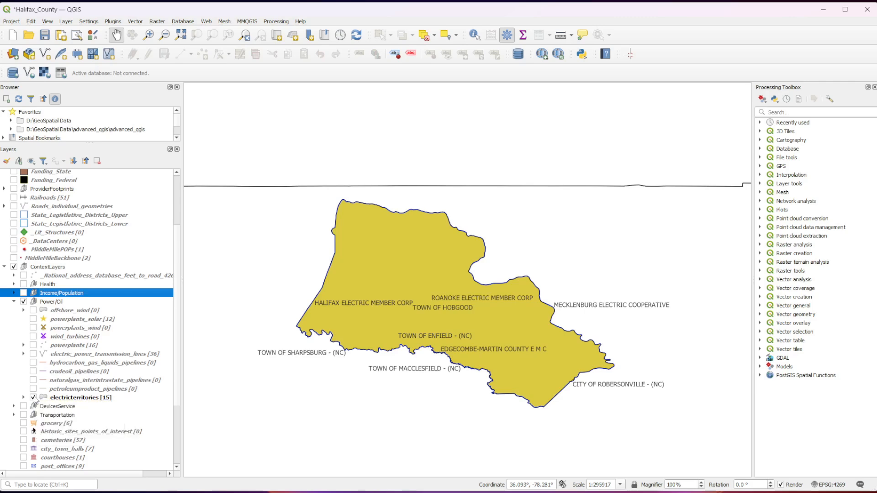
pyautogui.click(34, 398)
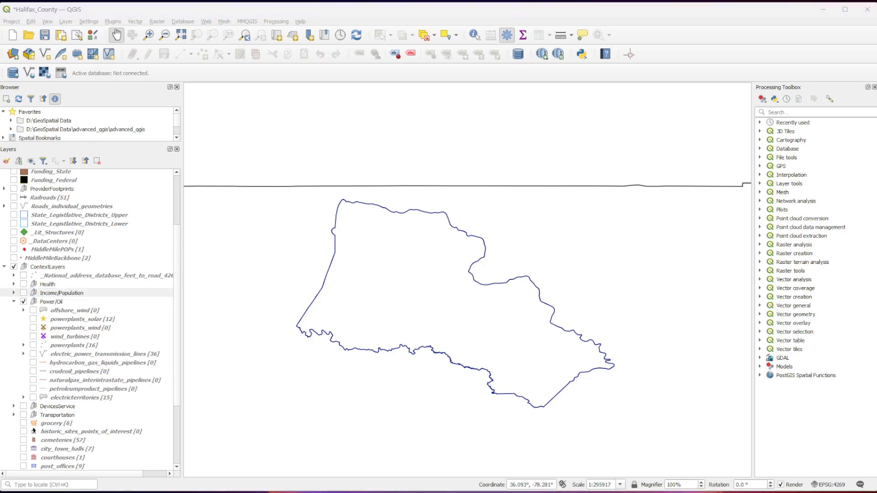
# - View the powerplants_wind and powerplants_solar layers one at a time over Halifax County, hiding each after viewing
pyautogui.click(35, 330)
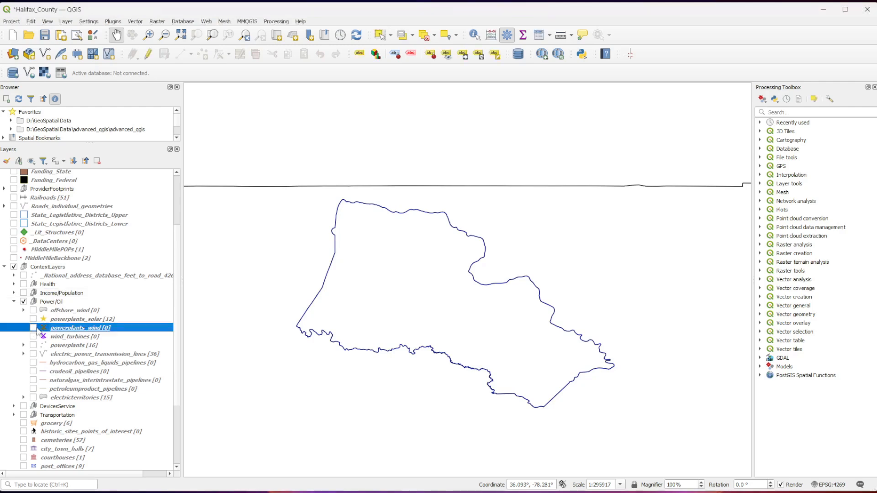
pyautogui.click(34, 328)
pyautogui.click(33, 327)
pyautogui.click(33, 319)
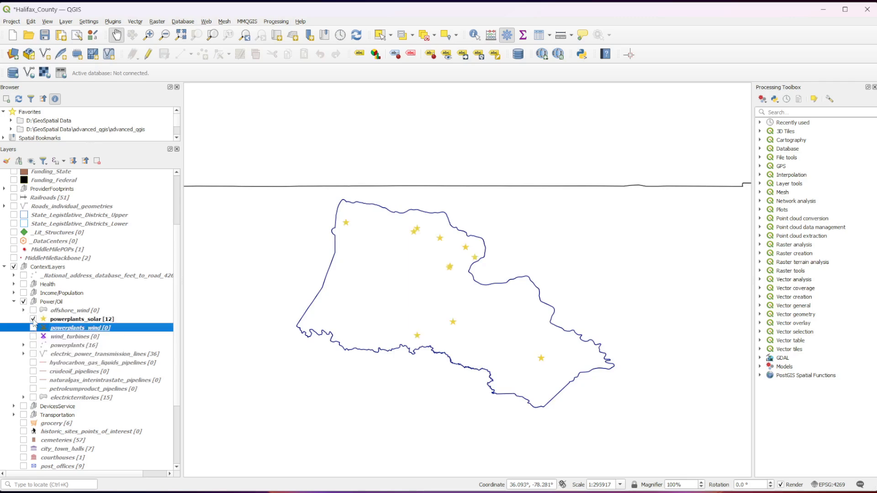
pyautogui.click(33, 320)
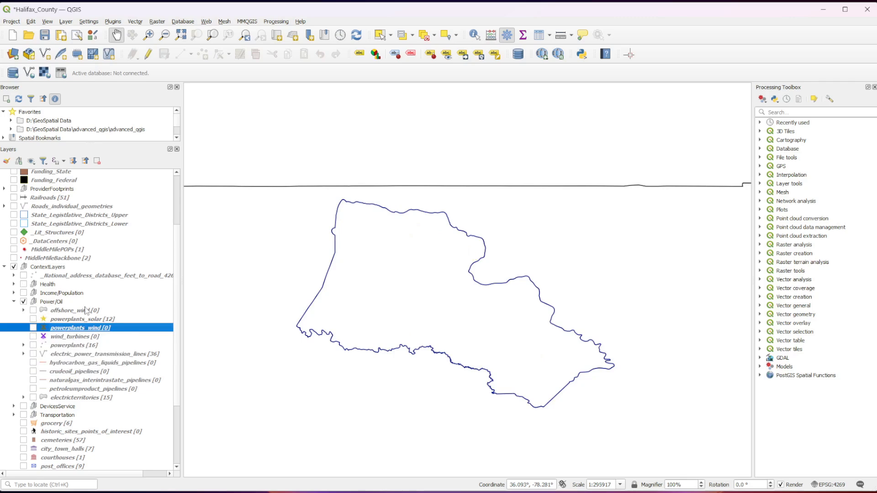
# - Check the offshore_wind layer around Halifax County and leave it hidden
pyautogui.click(33, 311)
pyautogui.click(33, 311)
pyautogui.scroll(-1, 273, 328)
pyautogui.scroll(1, 34, 317)
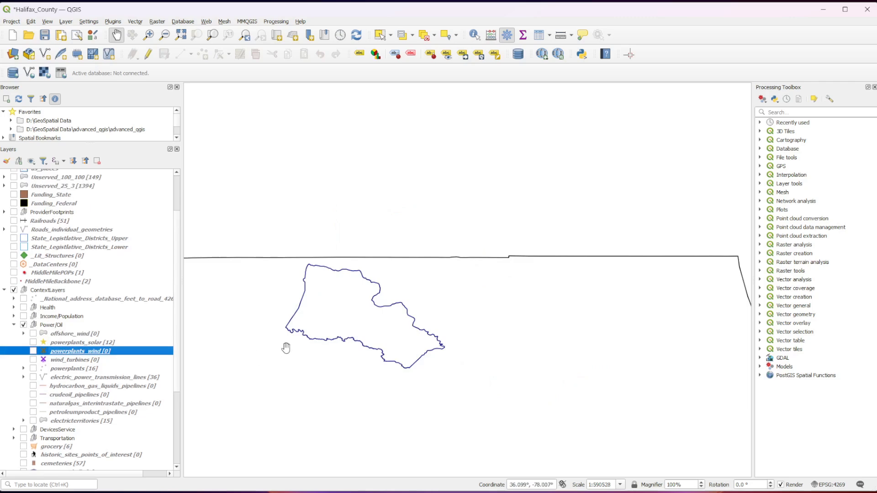
pyautogui.scroll(1, 286, 348)
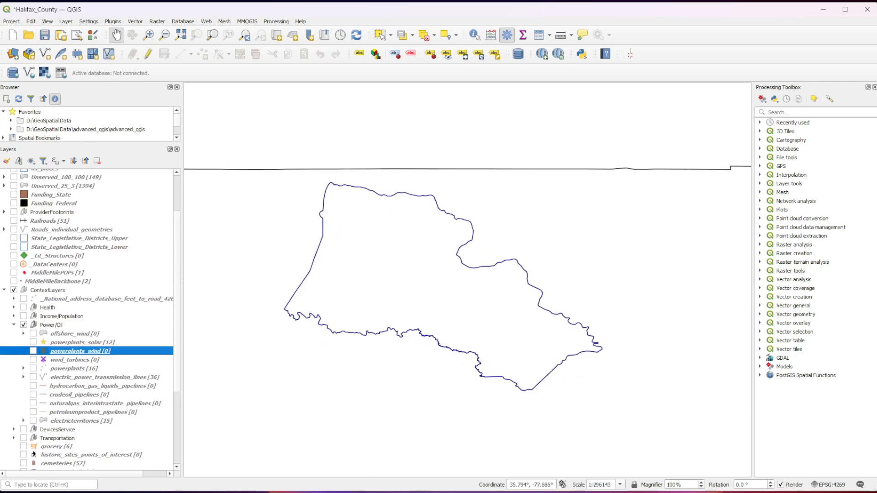
# - Display the powerplants_solar, powerplants_wind and powerplants layers together on the Halifax County map
pyautogui.click(32, 342)
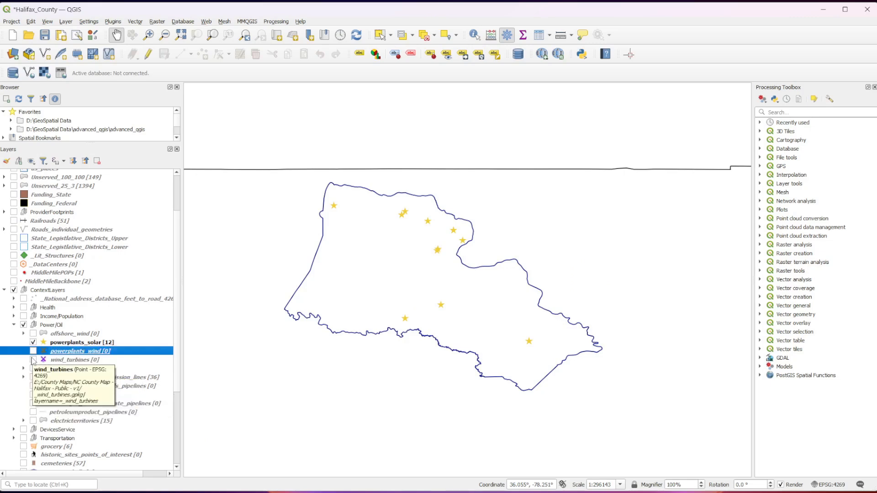
pyautogui.click(33, 351)
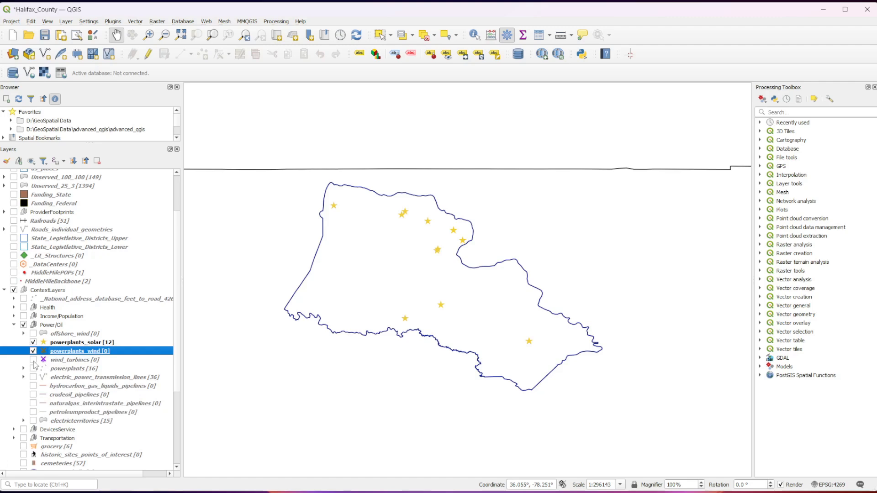
pyautogui.click(33, 368)
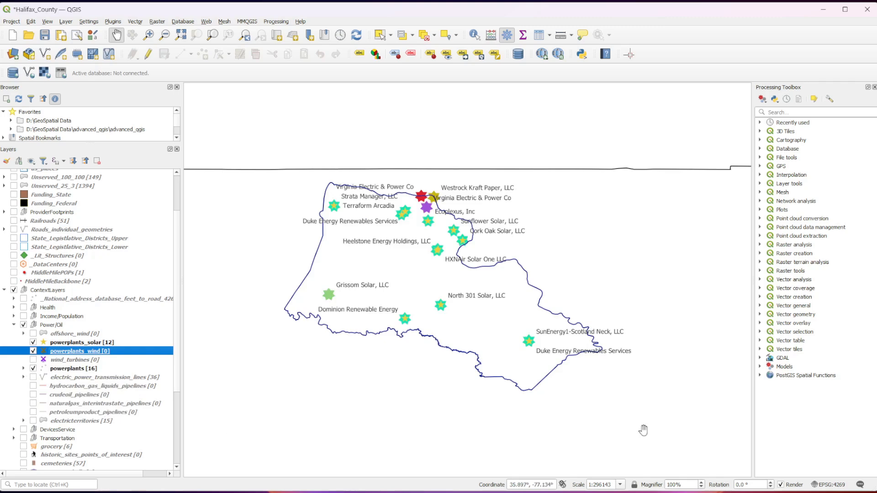
pyautogui.scroll(1, 479, 311)
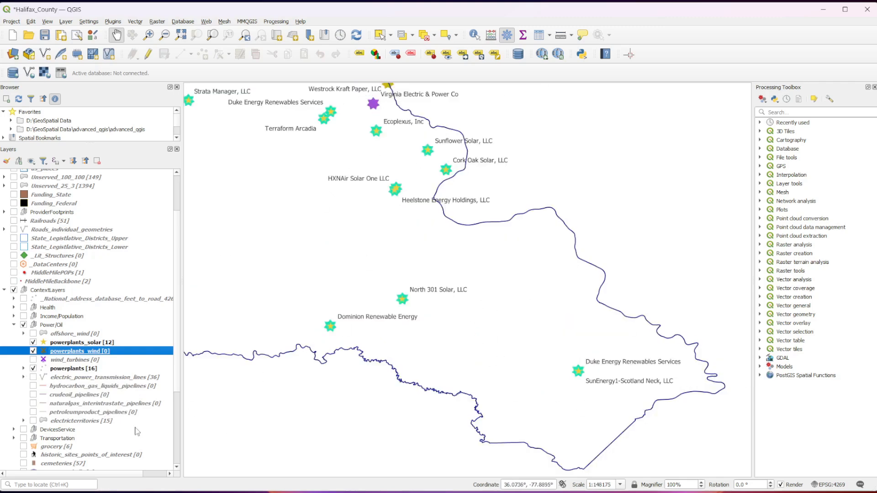
# - Expand the powerplants layer's energy-type classes and compare them with the labelled plants across northern Halifax County
pyautogui.click(23, 368)
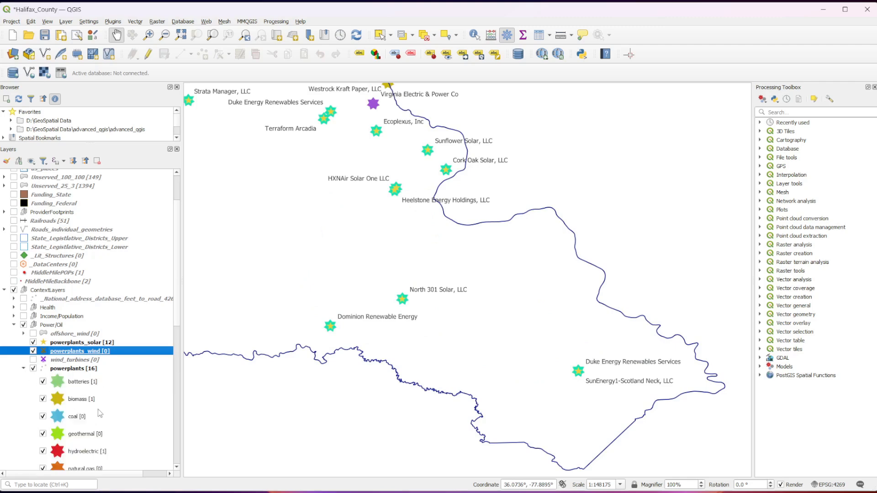
pyautogui.scroll(-2, 100, 413)
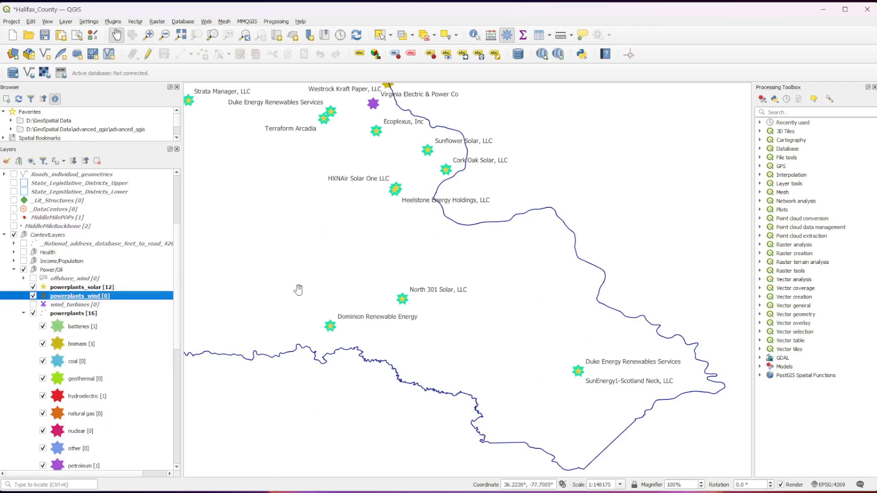
pyautogui.moveTo(276, 249); pyautogui.dragTo(340, 313)
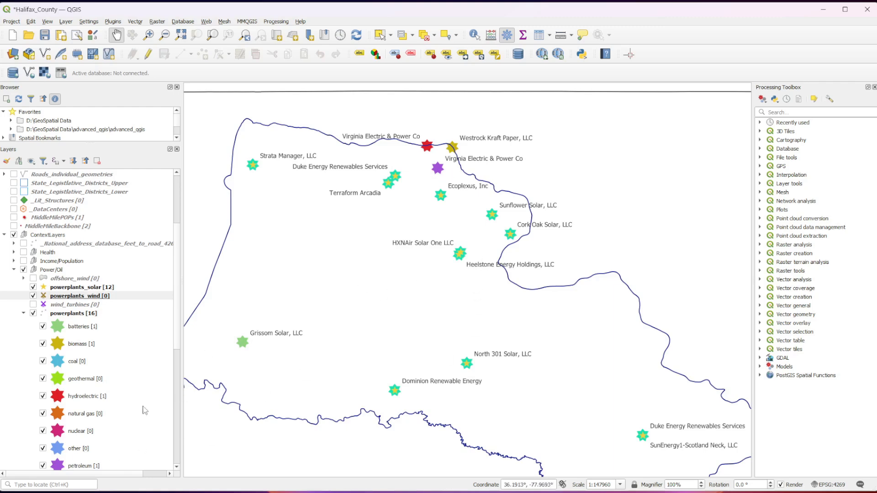
# - Examine the remaining powerplants energy-type classes, down to wind, against the plants labelled across all of Halifax County
pyautogui.scroll(-1, 485, 365)
pyautogui.scroll(-2, 166, 452)
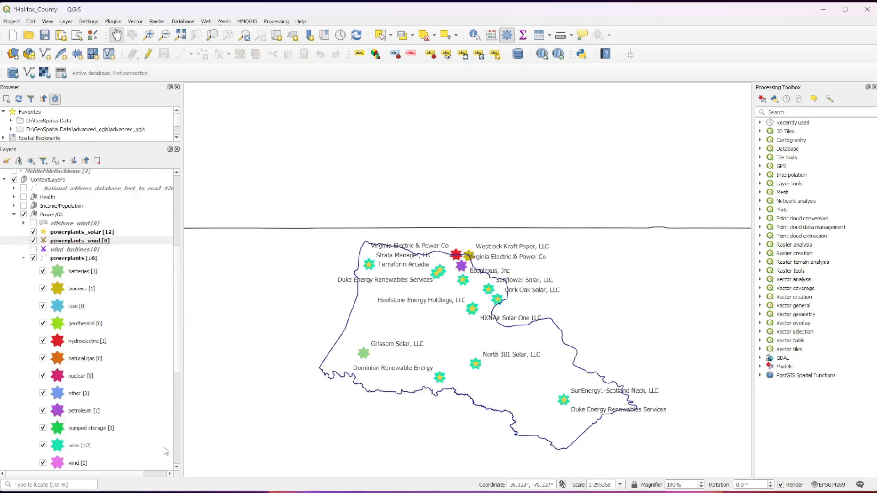
pyautogui.scroll(-1, 141, 435)
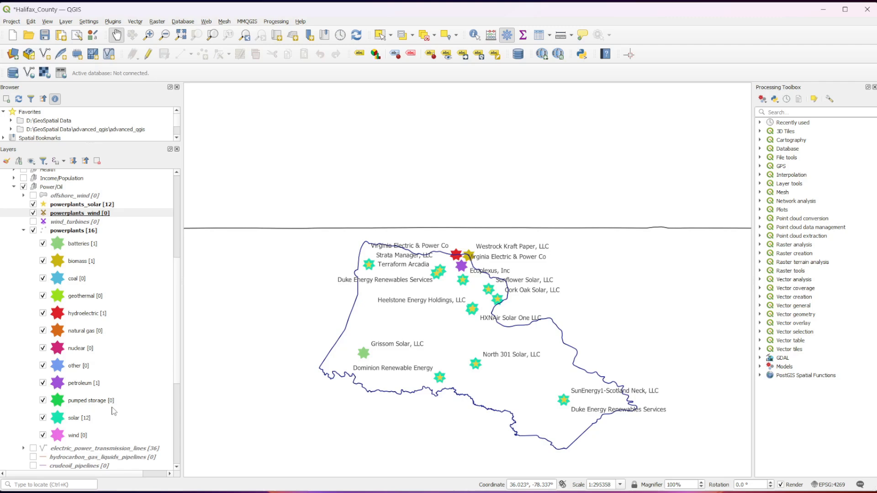
pyautogui.scroll(2, 525, 379)
pyautogui.scroll(-3, 336, 338)
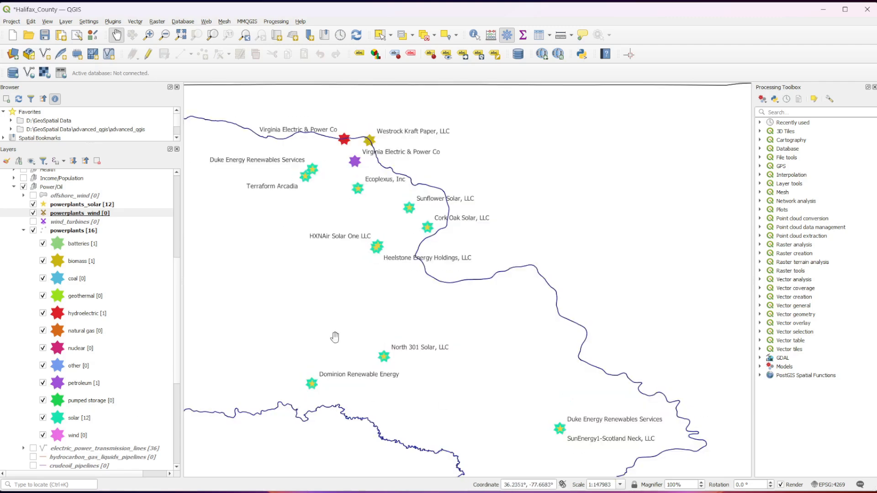
pyautogui.moveTo(305, 327); pyautogui.dragTo(327, 308)
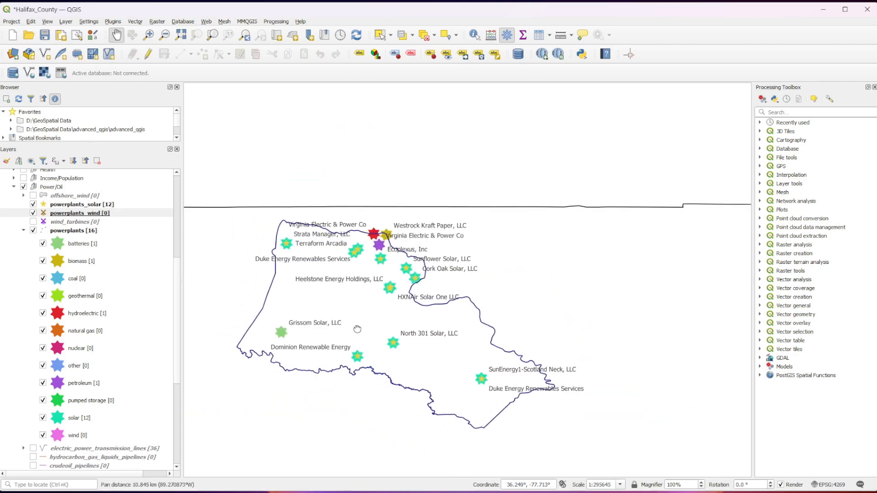
pyautogui.scroll(1, 303, 287)
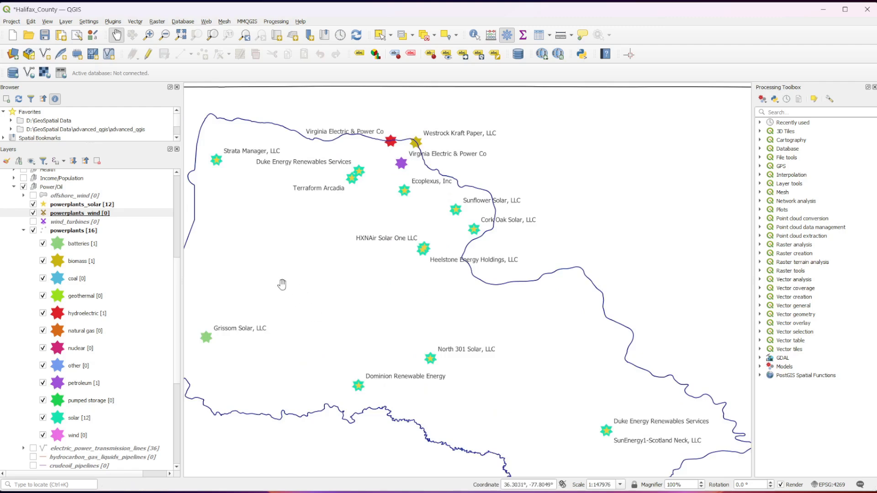
# - Collapse the powerplants layer's class list and view the electric_power_transmission_lines layer over Halifax County, leaving it hidden
pyautogui.rightClick(70, 232)
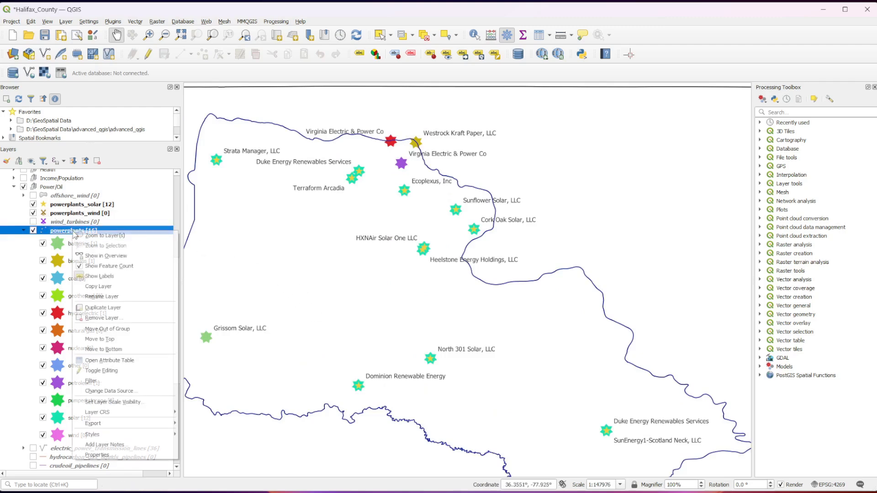
pyautogui.press('Escape')
pyautogui.click(23, 231)
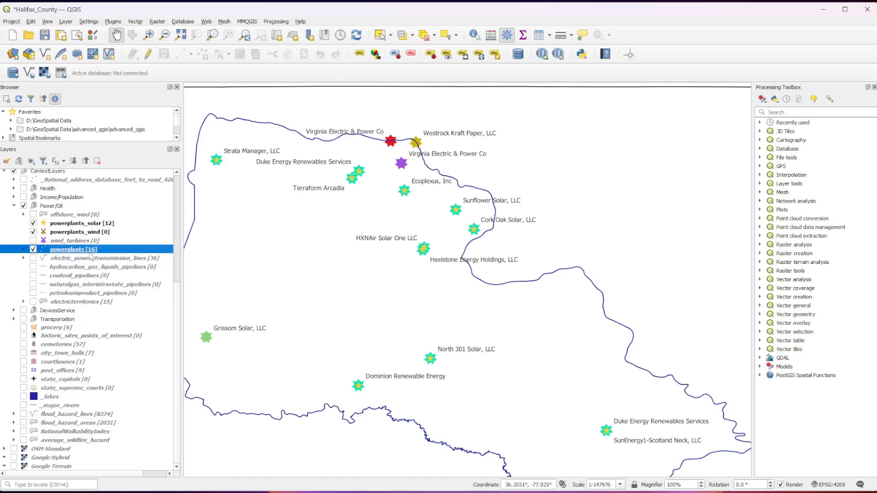
pyautogui.rightClick(90, 252)
pyautogui.press('Escape')
pyautogui.click(33, 258)
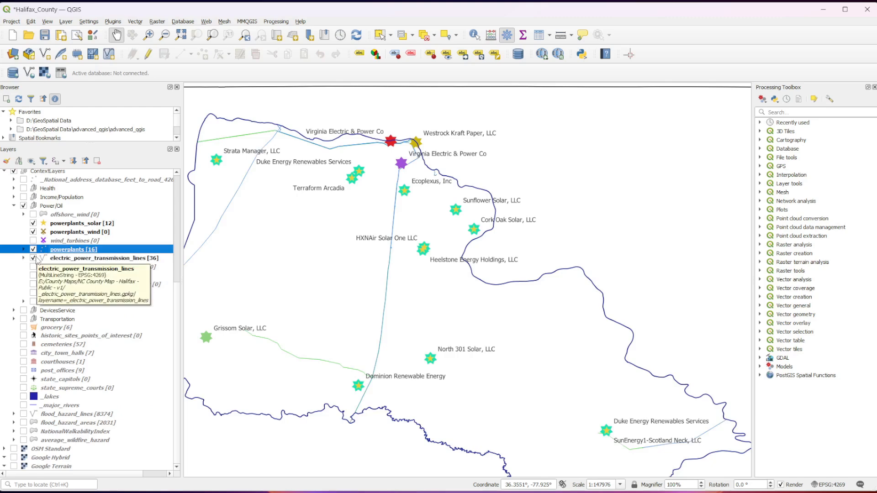
pyautogui.click(33, 258)
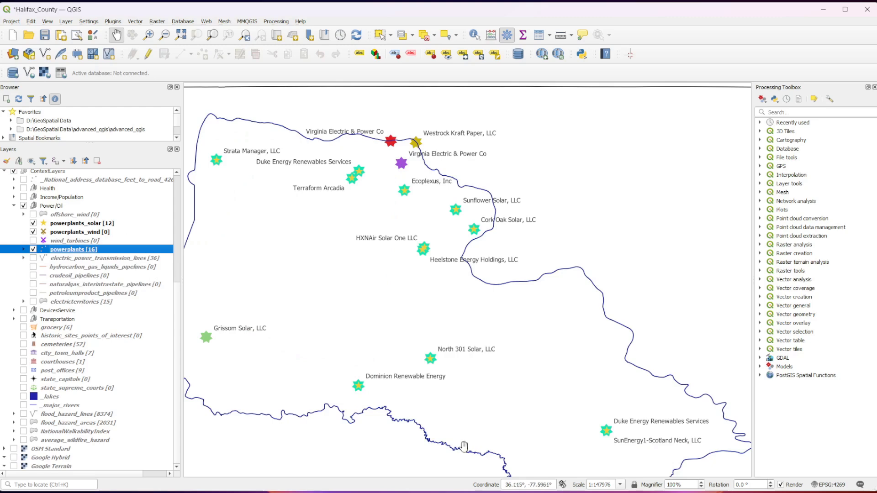
# - Switch to the NC_template_updated project and view electric_power_transmission_lines across North Carolina, hiding the layer after viewing
pyautogui.moveTo(614, 492)
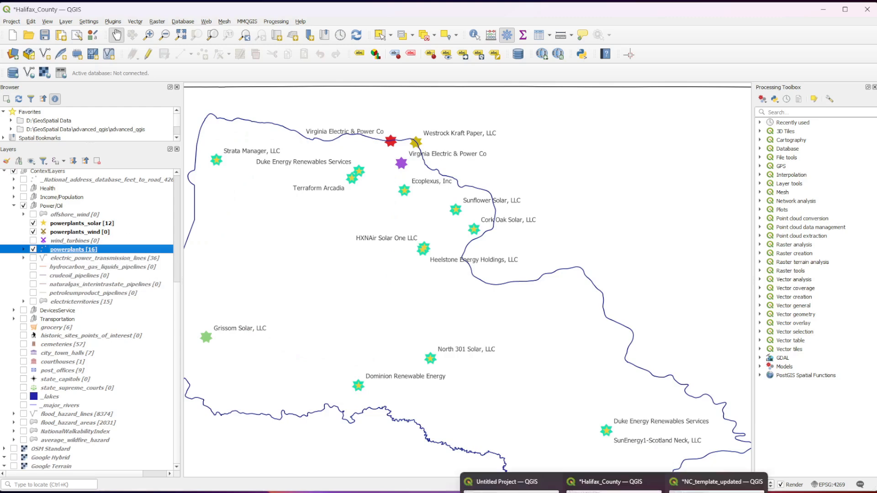
pyautogui.click(717, 484)
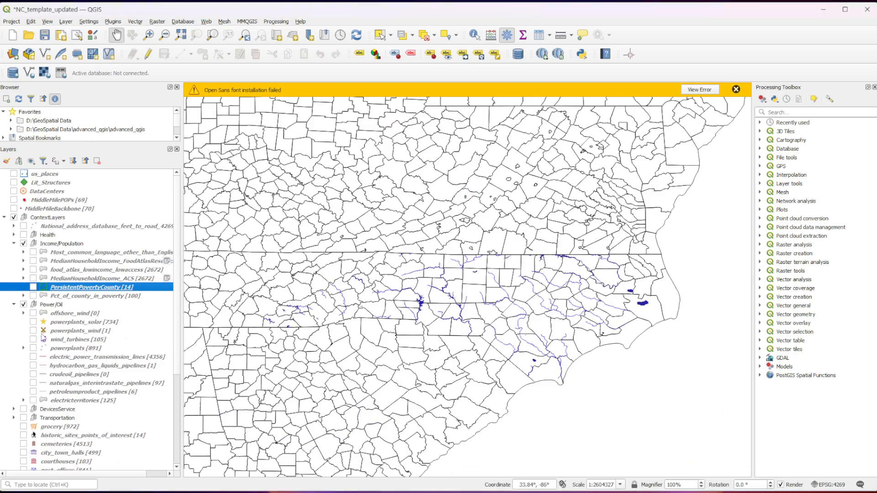
pyautogui.click(33, 357)
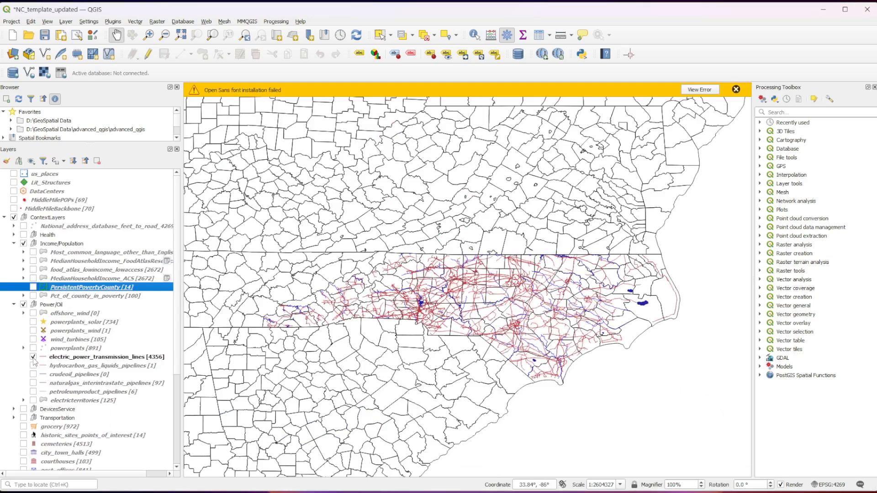
pyautogui.scroll(1, 437, 278)
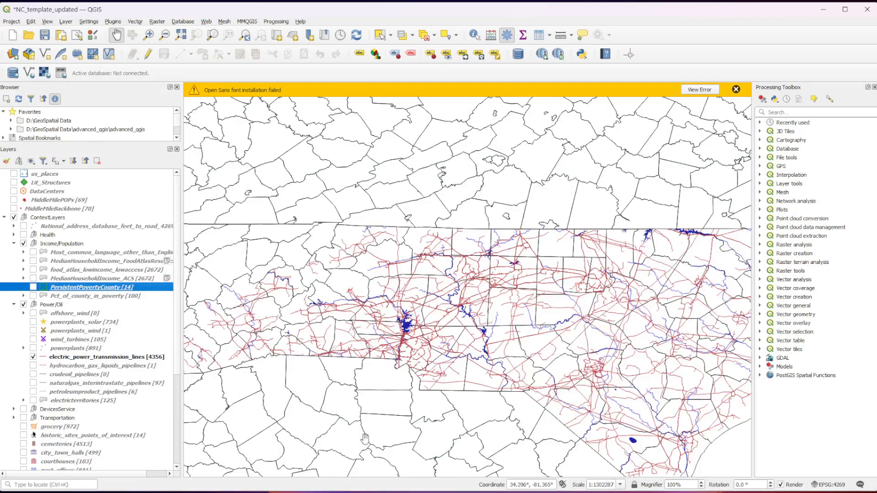
pyautogui.scroll(-1, 473, 397)
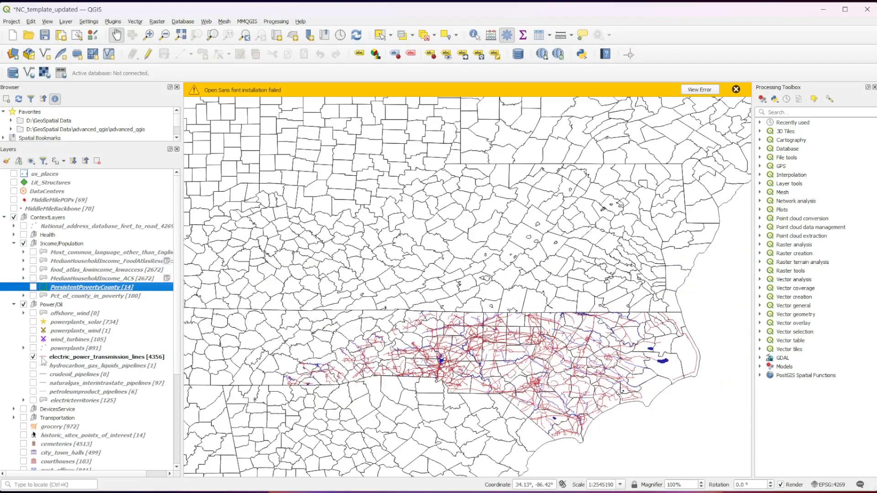
pyautogui.click(34, 357)
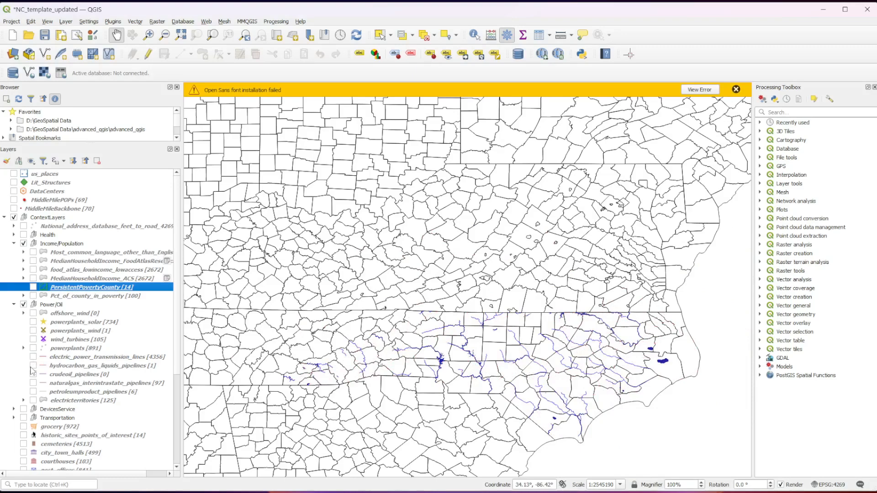
# - View the hydrocarbon_gas_liquids, naturalgas_interintrastate and petroleumproduct pipeline layers one at a time across North Carolina, hiding each after viewing
pyautogui.click(33, 366)
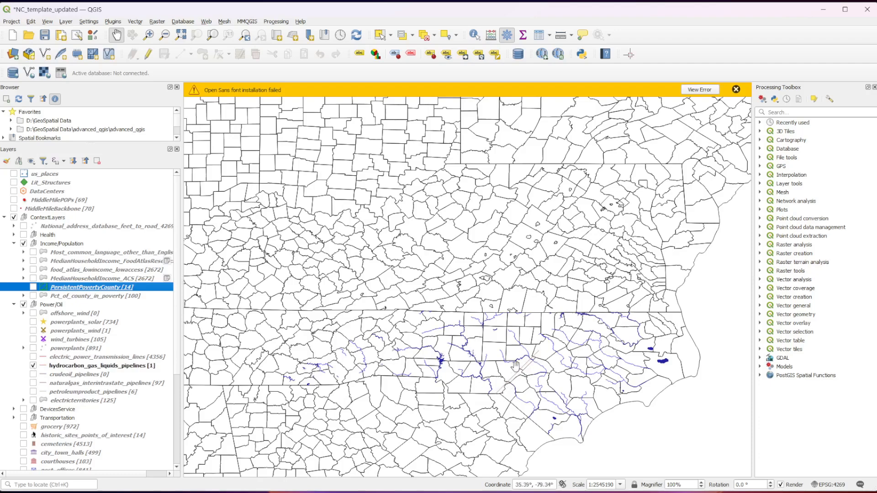
pyautogui.scroll(1, 527, 404)
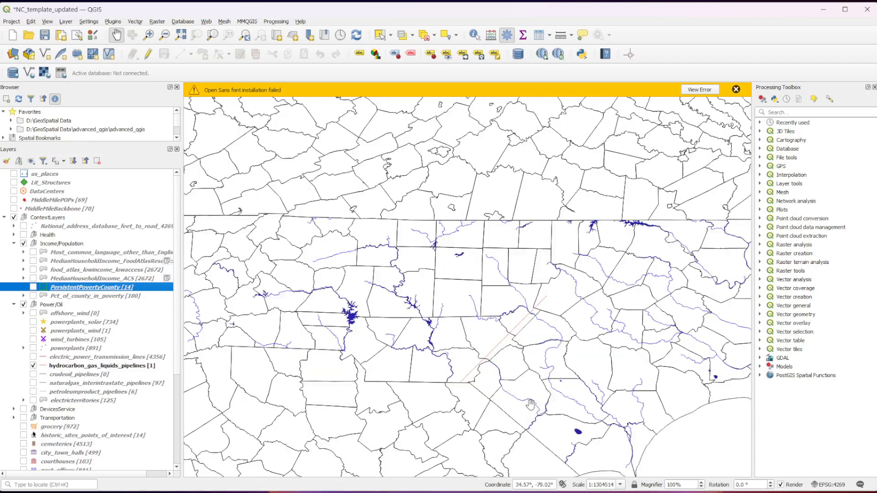
pyautogui.click(33, 366)
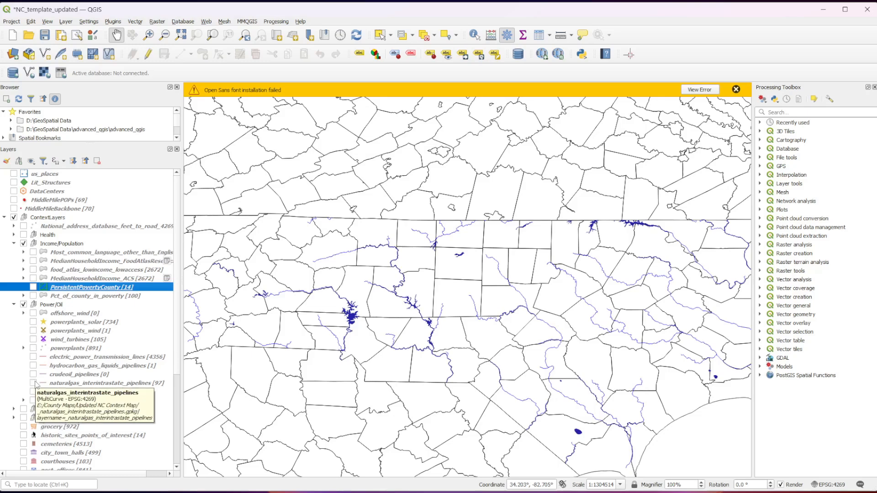
pyautogui.click(34, 383)
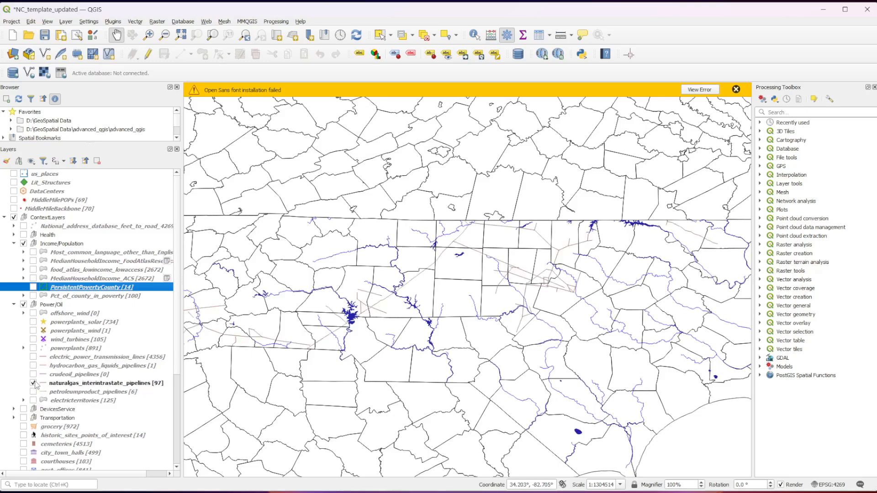
pyautogui.click(33, 383)
pyautogui.click(33, 392)
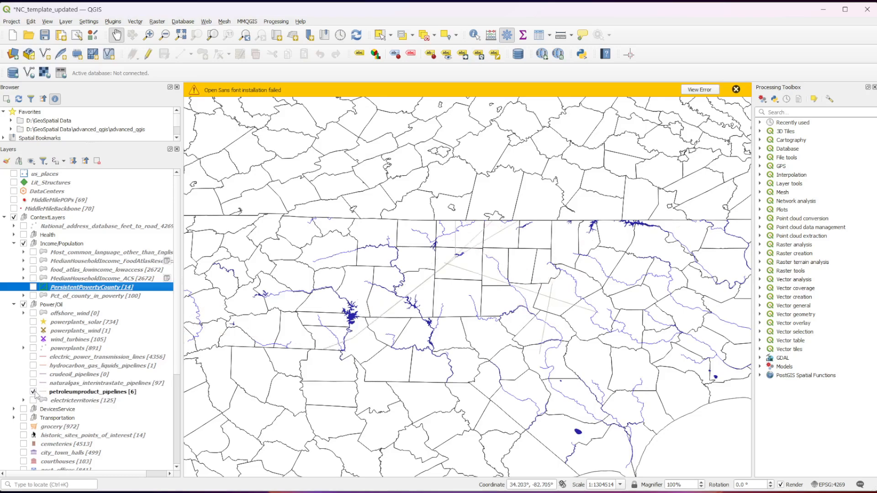
pyautogui.click(33, 392)
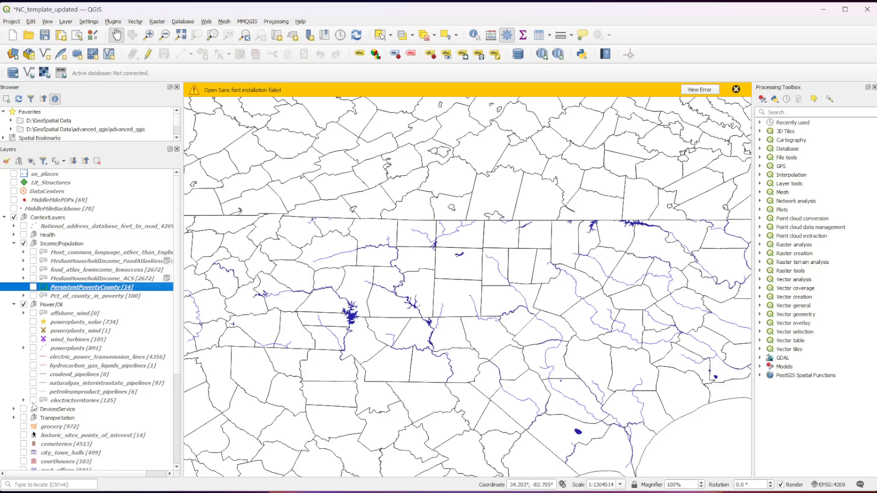
# - Collapse and switch off the Power/Oil and Income/Population groups, and expand and switch on the DevicesService group in the state map
pyautogui.click(16, 305)
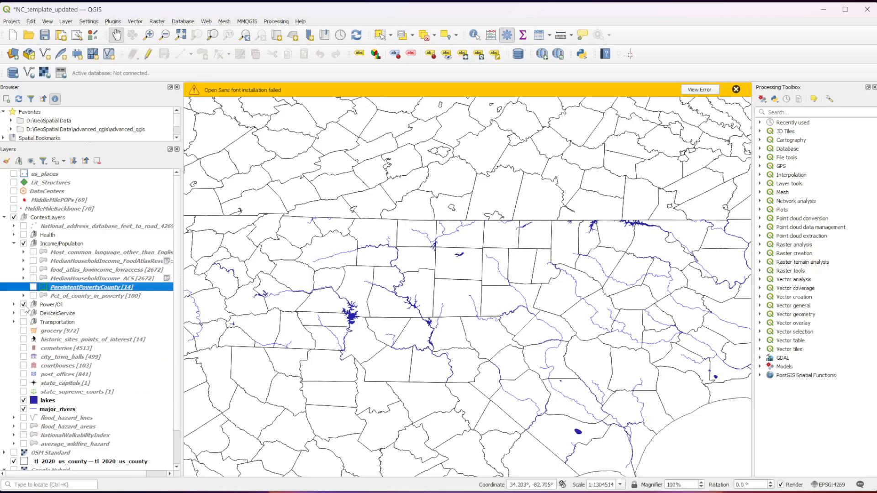
pyautogui.click(23, 305)
pyautogui.click(14, 244)
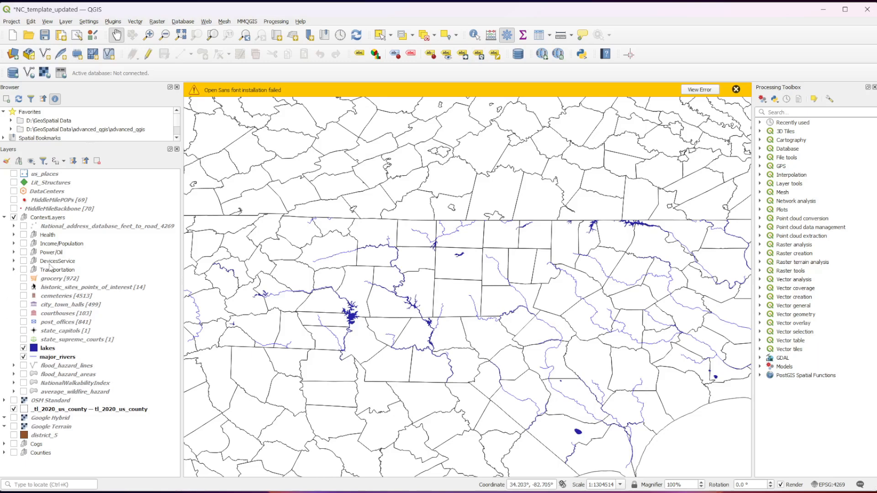
pyautogui.click(14, 261)
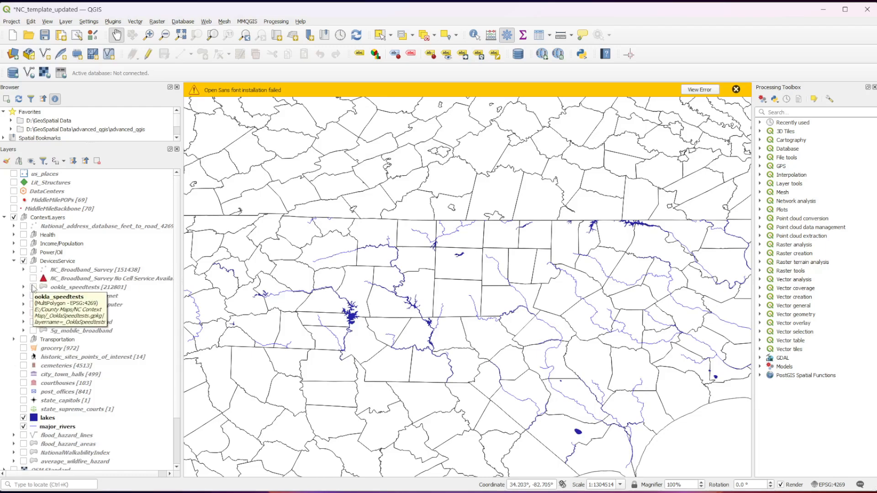
pyautogui.scroll(-1, 226, 313)
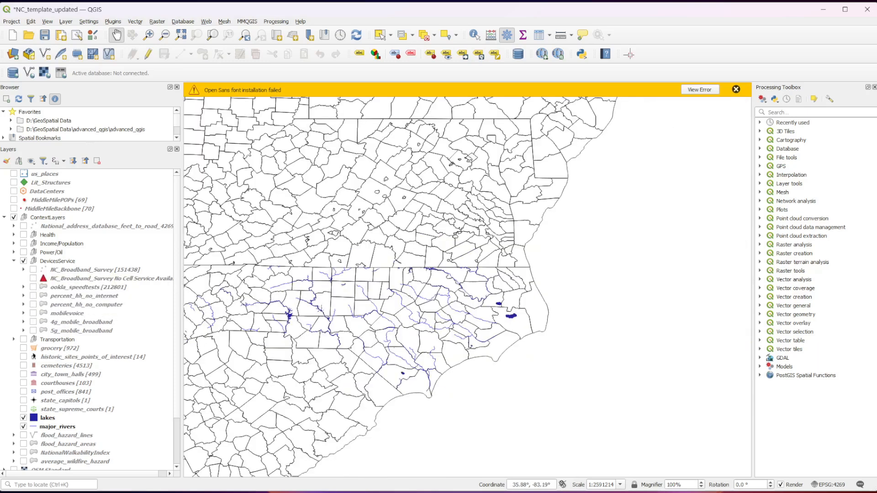
# - Switch to the Halifax_County project, hide powerplants_solar, powerplants_wind and powerplants, and collapse and switch off the Power/Oil group
pyautogui.click(653, 480)
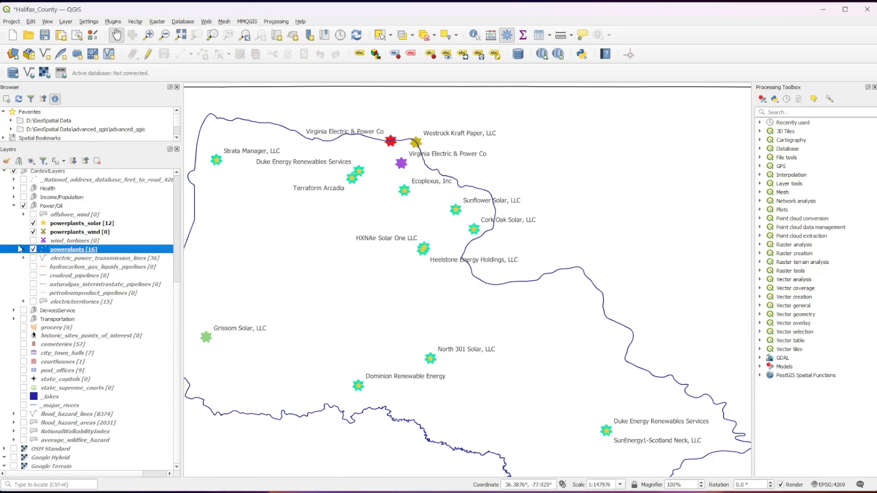
pyautogui.click(32, 223)
pyautogui.click(33, 232)
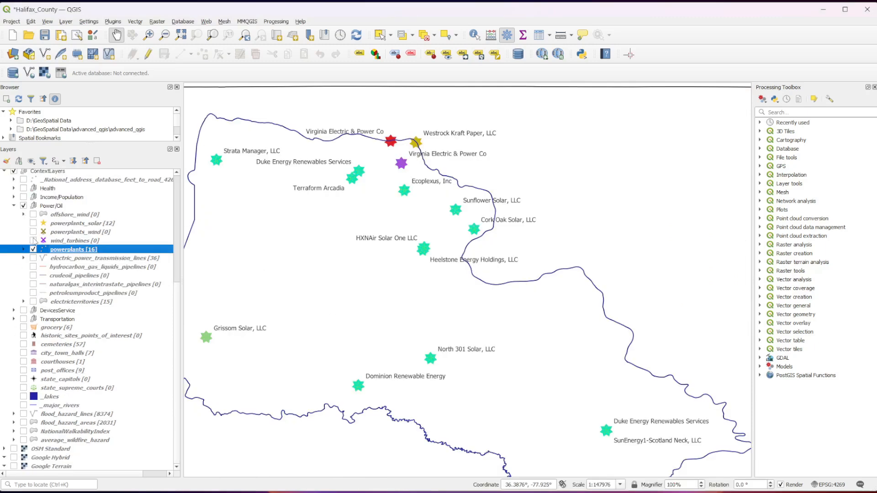
pyautogui.click(33, 249)
pyautogui.click(14, 205)
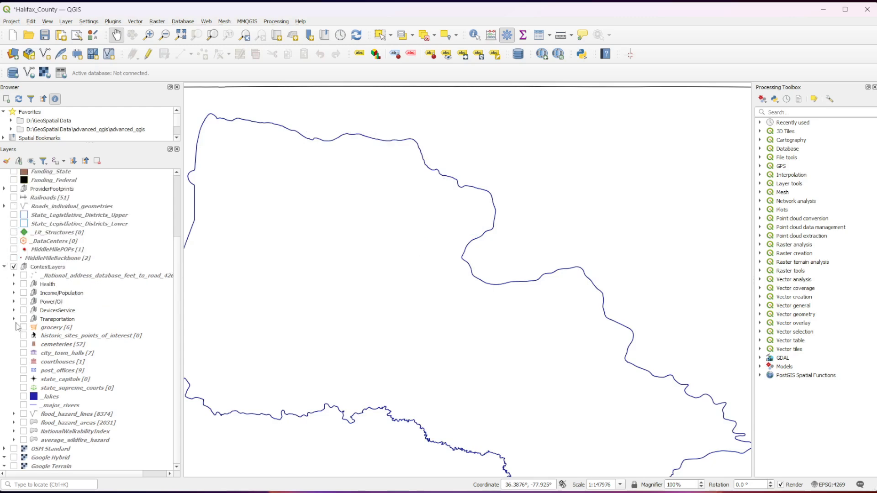
# - Expand and switch on the DevicesService group, and view the NC_Broadband_Survey layer and its classes over Halifax County, leaving it hidden and collapsed
pyautogui.click(13, 310)
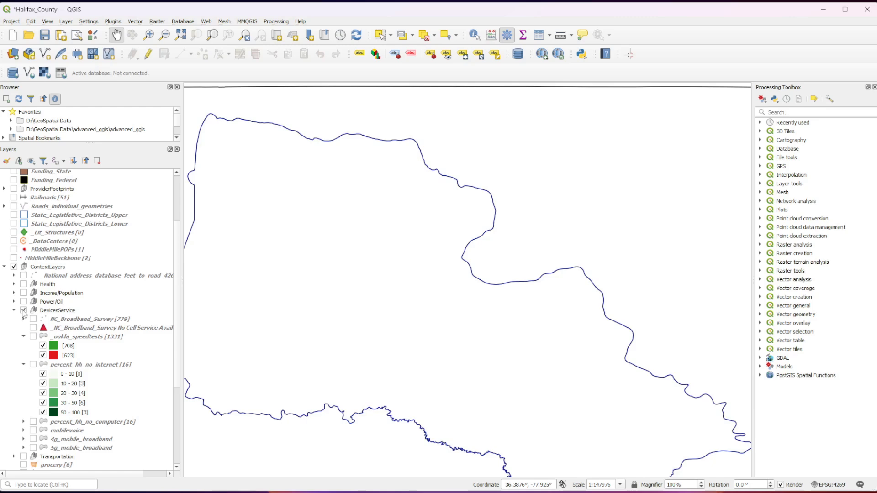
pyautogui.moveTo(231, 318); pyautogui.dragTo(290, 292)
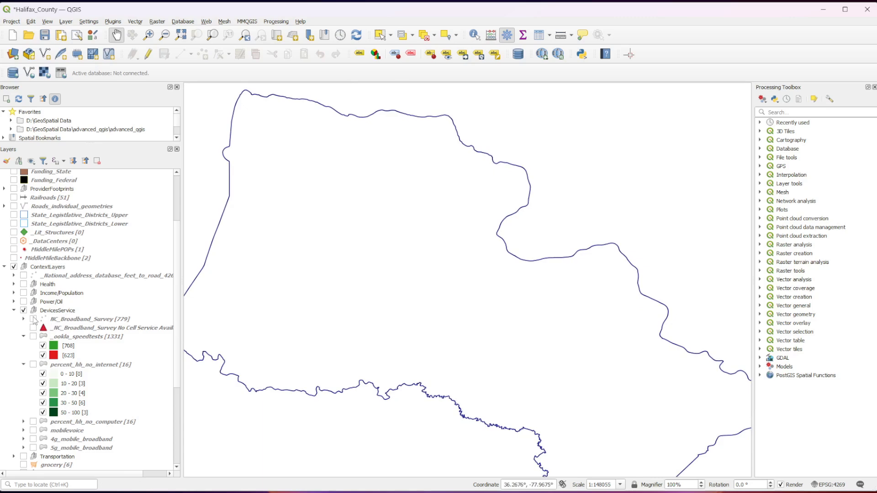
pyautogui.click(33, 319)
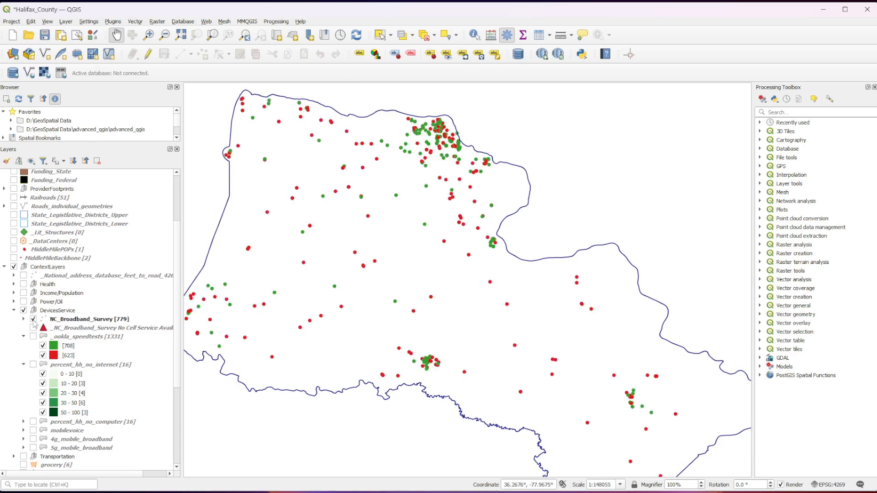
pyautogui.click(24, 319)
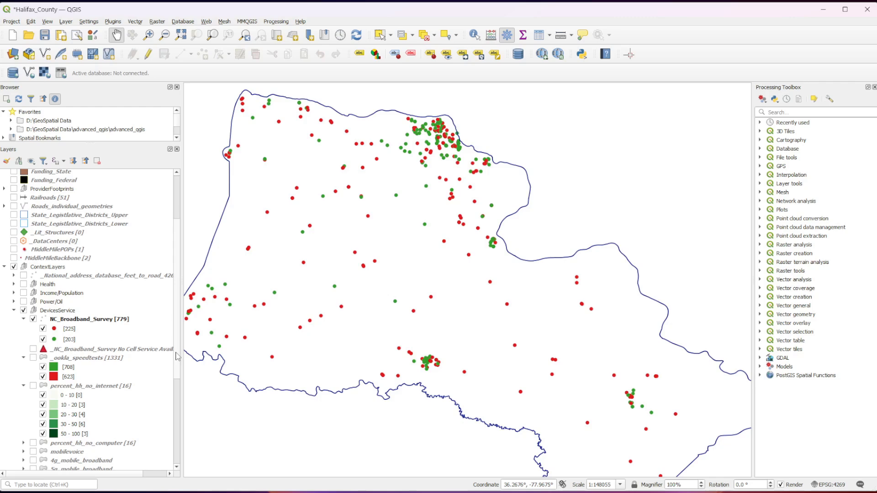
pyautogui.click(33, 319)
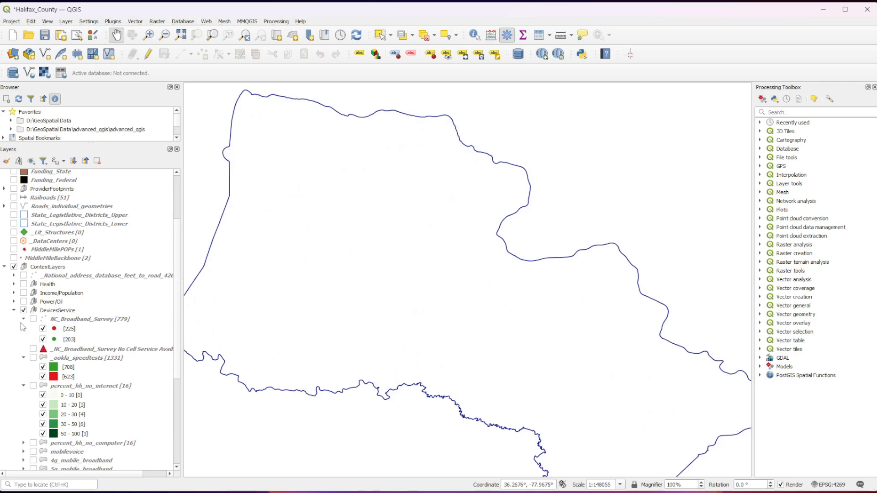
pyautogui.click(22, 320)
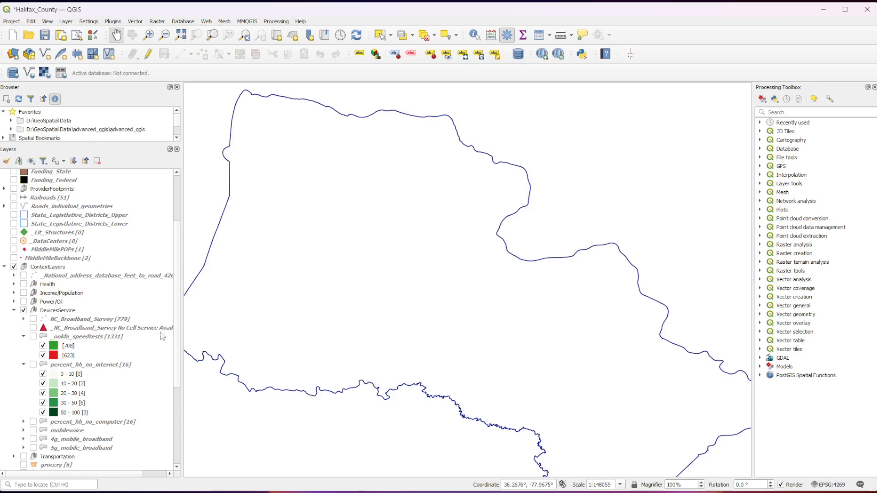
# - Widen the layer list until the full NC_Broadband_Survey No Cell Service Available name is readable
pyautogui.moveTo(181, 336); pyautogui.dragTo(204, 347)
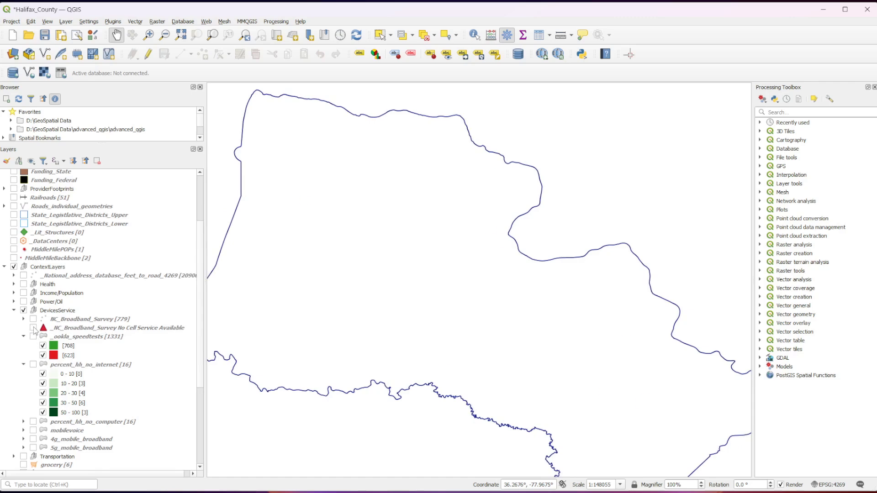
# - View the _NC_Broadband_Survey No Cell Service Available and _ookla_speedtests layers one at a time, hide both, and collapse _ookla_speedtests
pyautogui.click(33, 328)
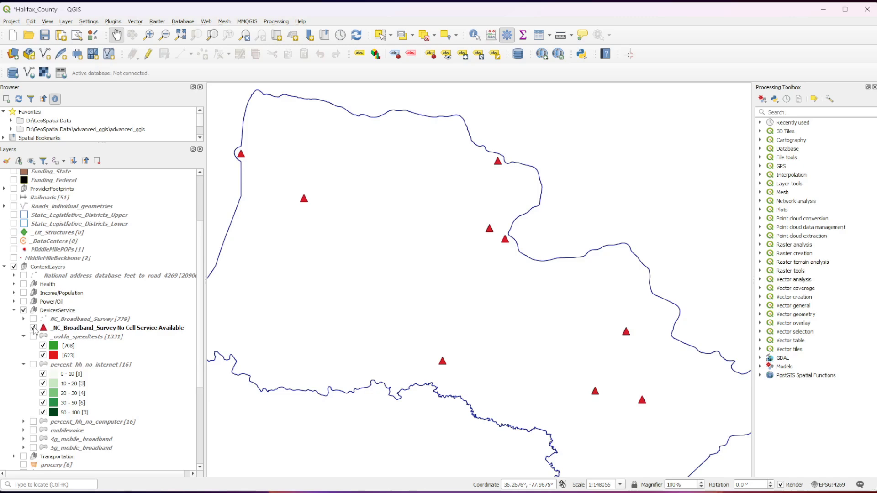
pyautogui.click(33, 328)
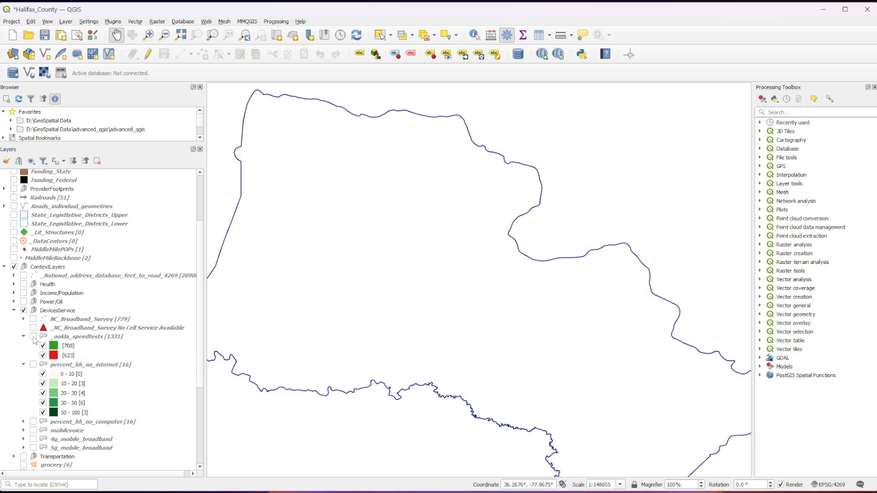
pyautogui.click(33, 336)
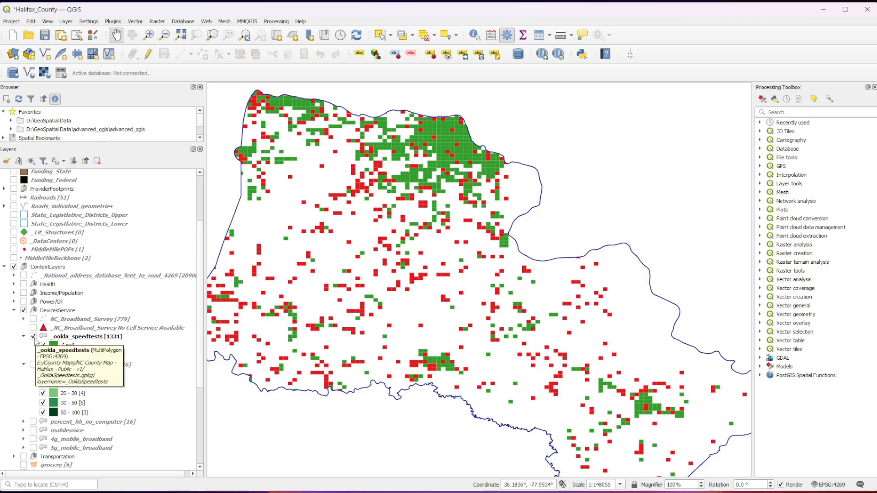
pyautogui.click(34, 337)
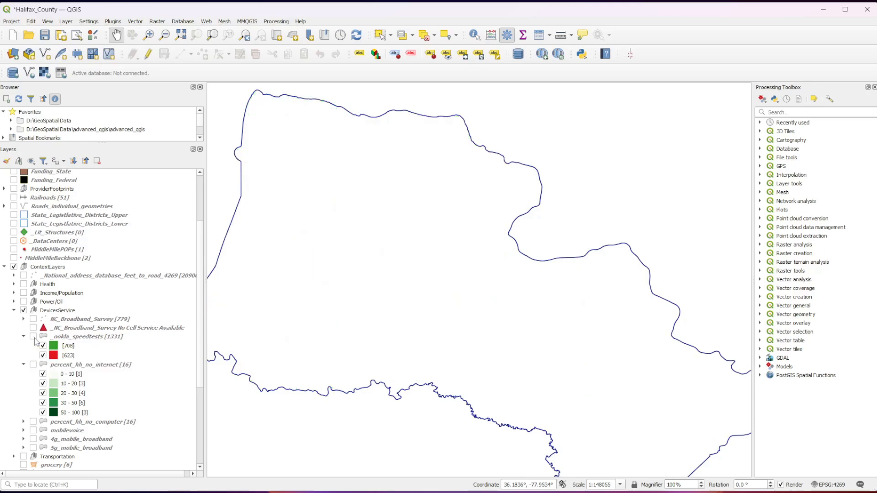
pyautogui.click(23, 337)
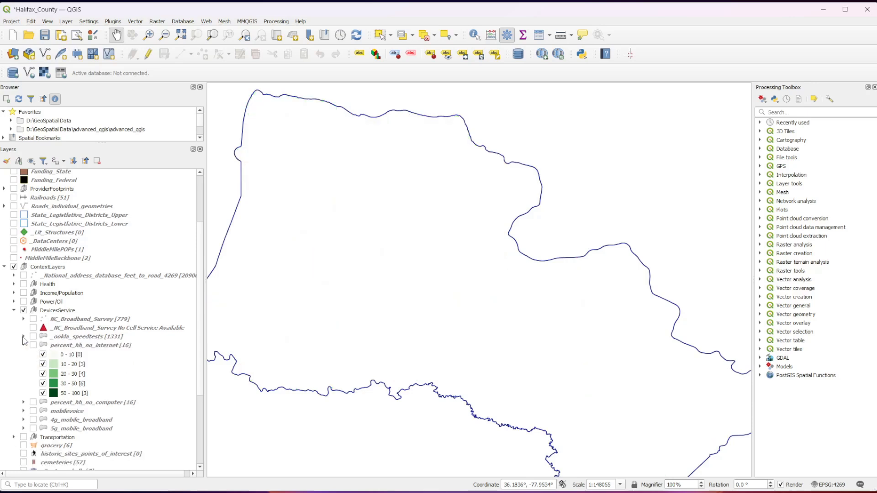
# - Expand the percent_hh_no_computer classes and show the percent_hh_no_internet layer over Halifax County
pyautogui.click(23, 403)
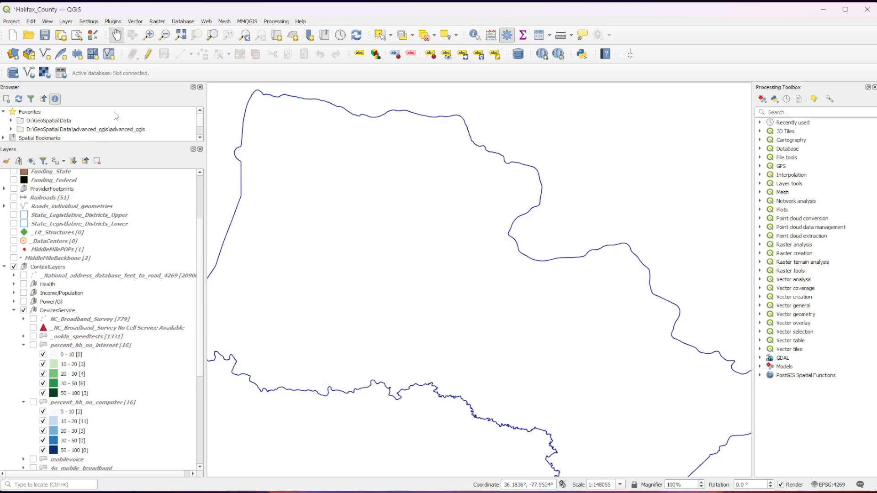
pyautogui.scroll(-1, 133, 384)
pyautogui.scroll(-1, 119, 410)
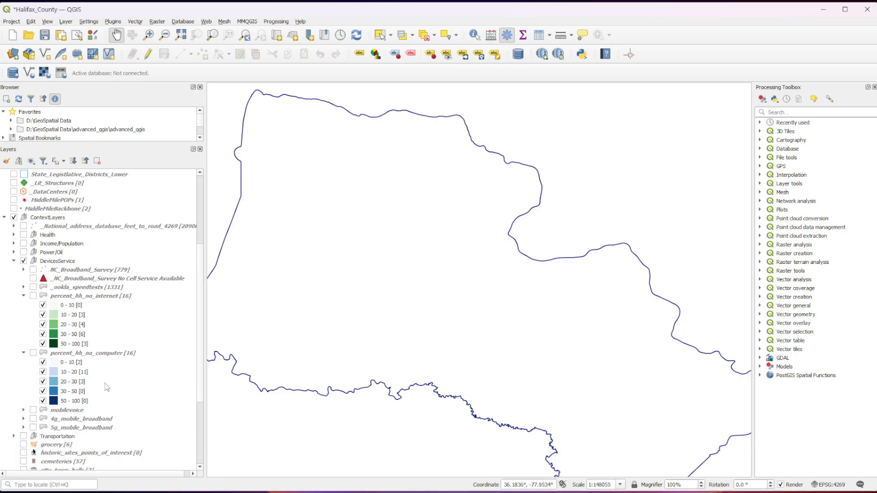
pyautogui.click(34, 296)
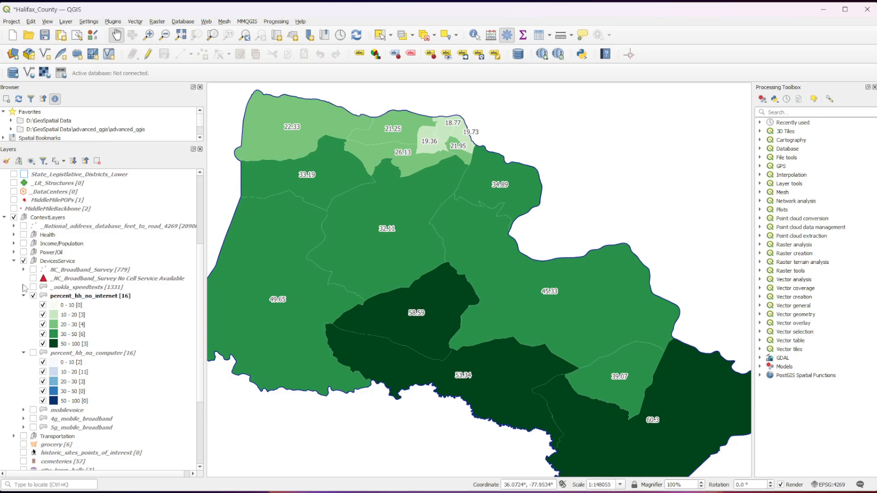
# - Overlay NC_Broadband_Survey and _ookla_speedtests on the percent_hh_no_internet layer for comparison, and hide both overlays again
pyautogui.click(33, 270)
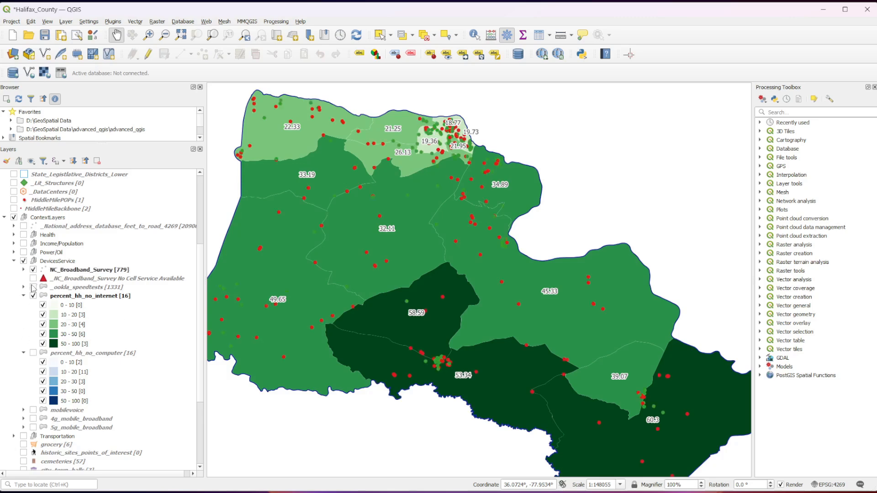
pyautogui.click(33, 288)
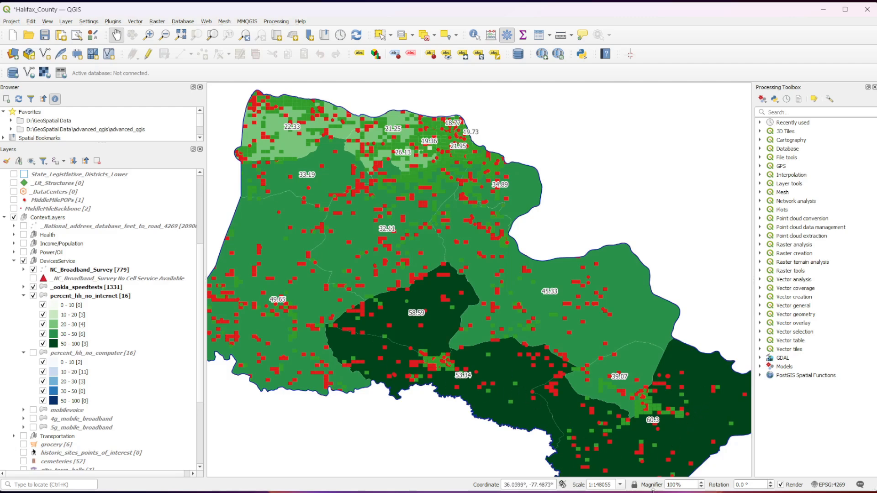
pyautogui.click(33, 288)
pyautogui.click(33, 270)
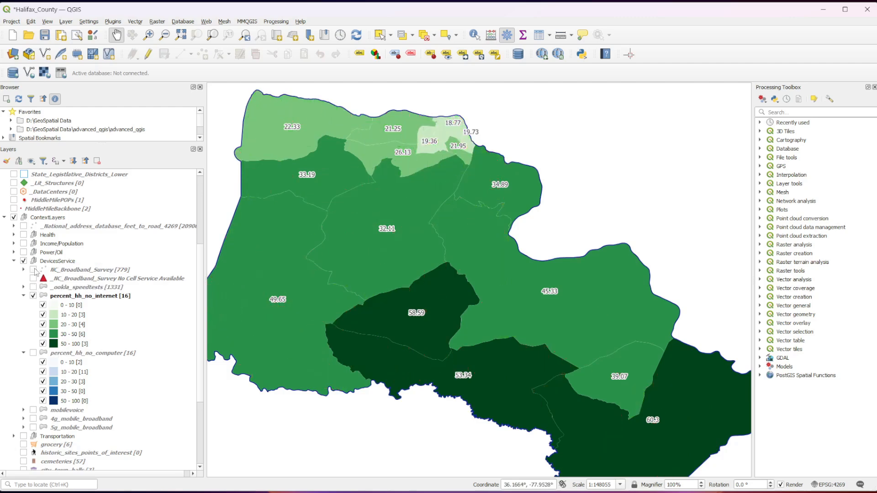
# - Hide percent_hh_no_internet, view percent_hh_no_computer in its place, and leave both layers hidden and collapsed
pyautogui.click(33, 296)
pyautogui.click(33, 353)
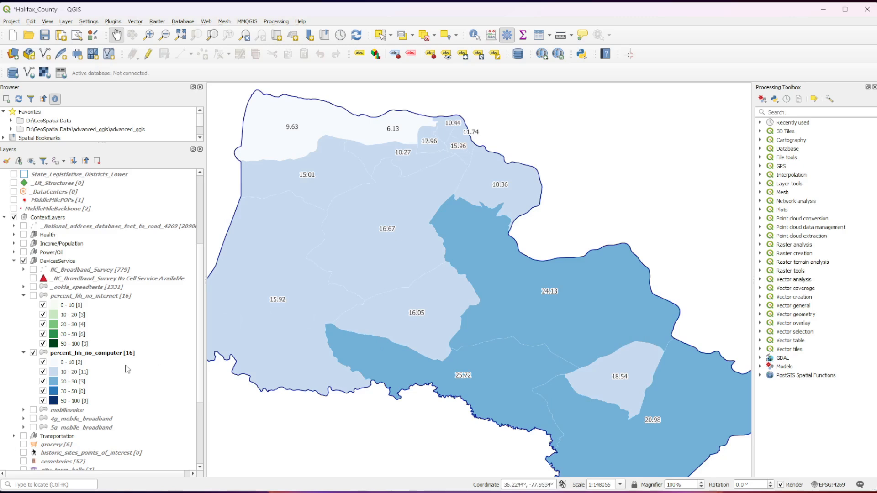
pyautogui.click(33, 353)
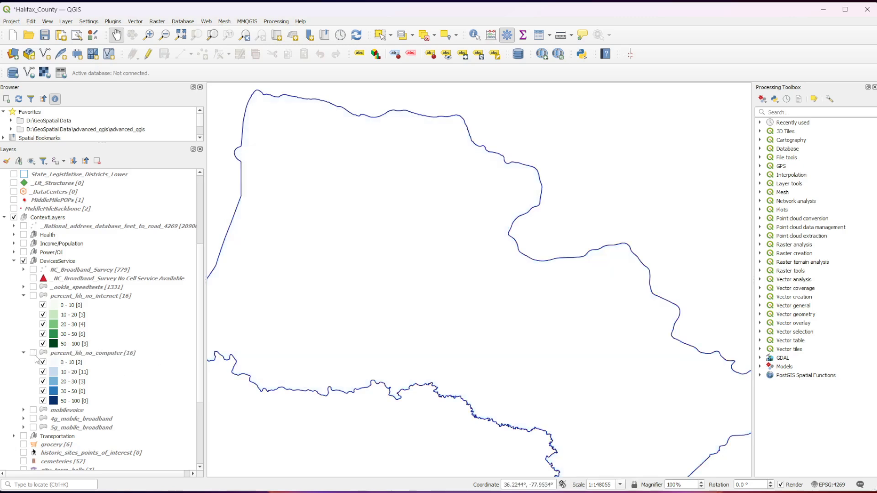
pyautogui.click(23, 296)
pyautogui.click(23, 304)
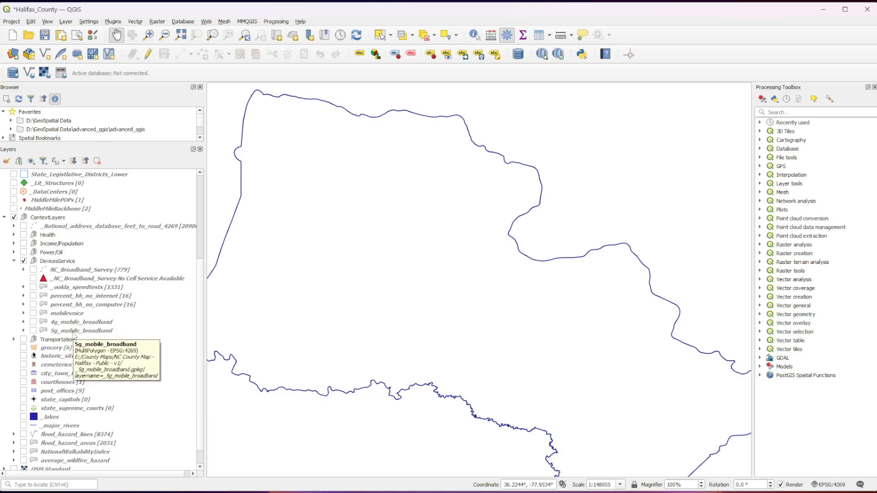
# - View the mobilevoice, 4g_mobile_broadband and 5g_mobile_broadband coverage over the county, leaving all three layers hidden
pyautogui.click(32, 313)
pyautogui.click(33, 322)
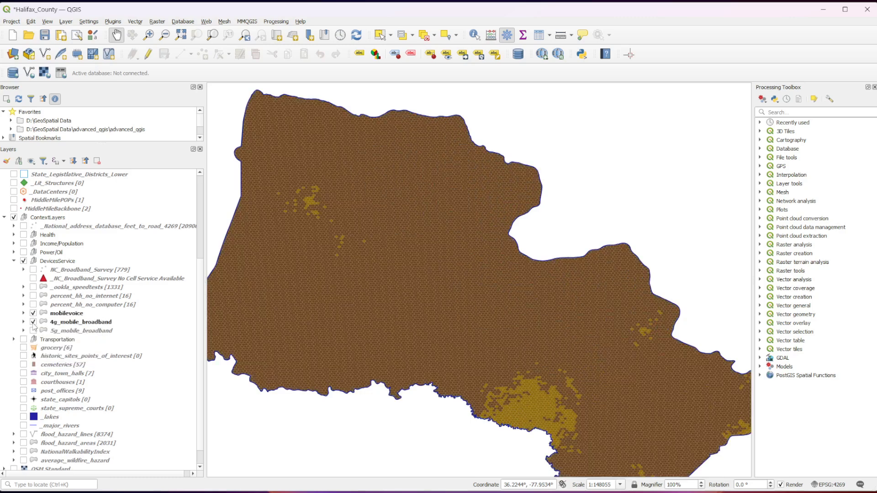
pyautogui.click(33, 314)
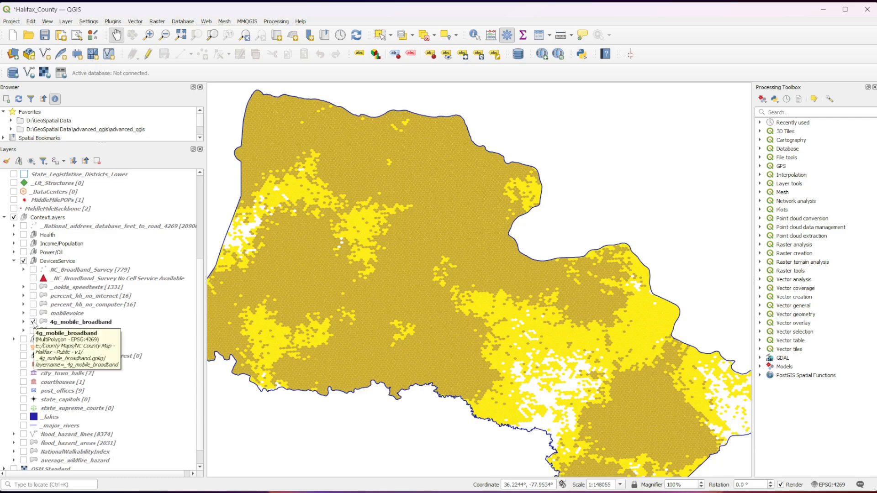
pyautogui.click(33, 322)
pyautogui.click(33, 331)
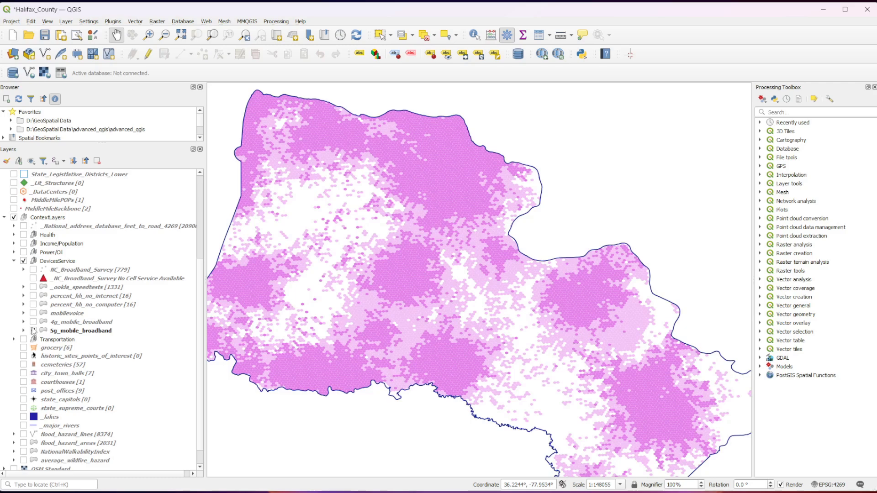
pyautogui.click(32, 331)
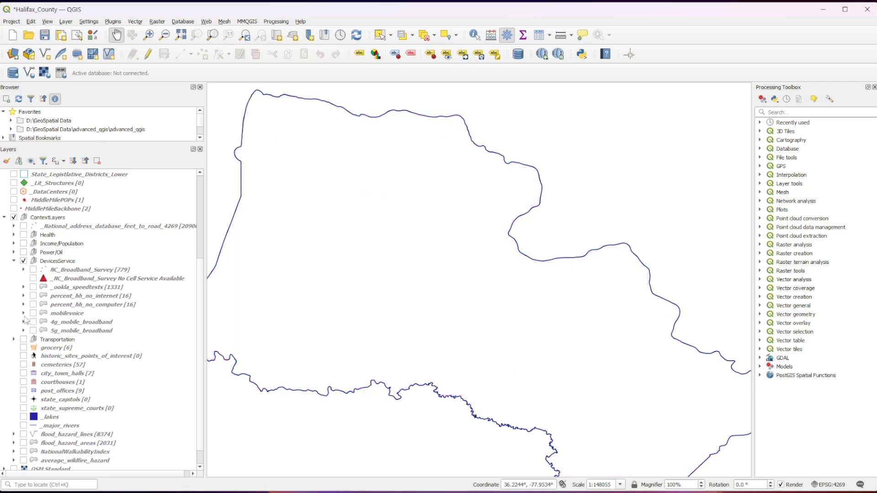
# - Collapse and switch off the DevicesService group, and expand the Transportation group with _number_pop_drive_more_than_30_minutes_to_work hidden, checking its full layer names
pyautogui.click(14, 262)
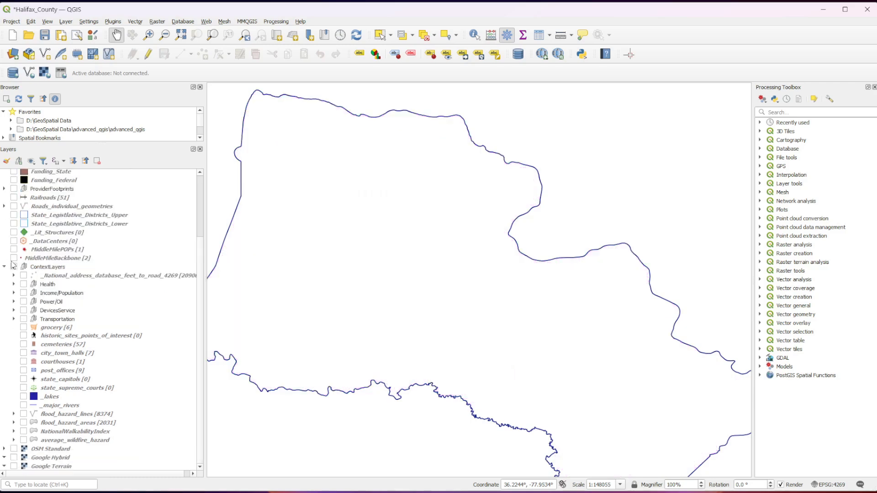
pyautogui.click(13, 320)
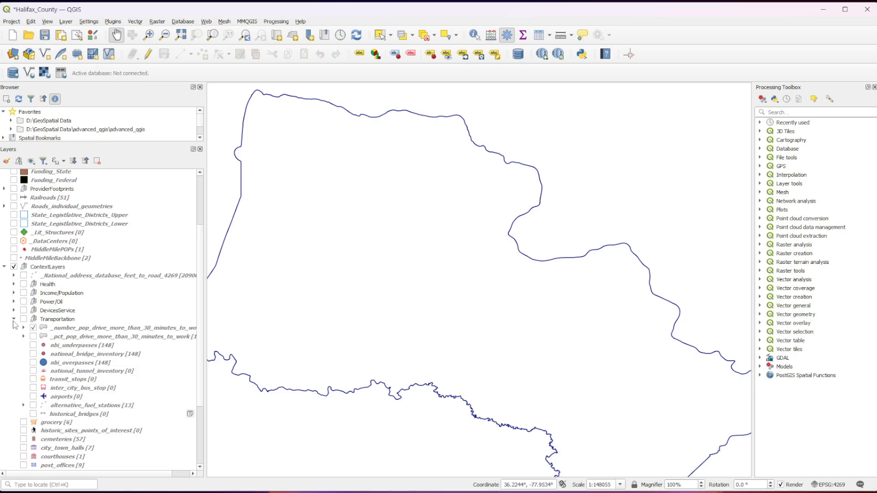
pyautogui.scroll(-1, 14, 324)
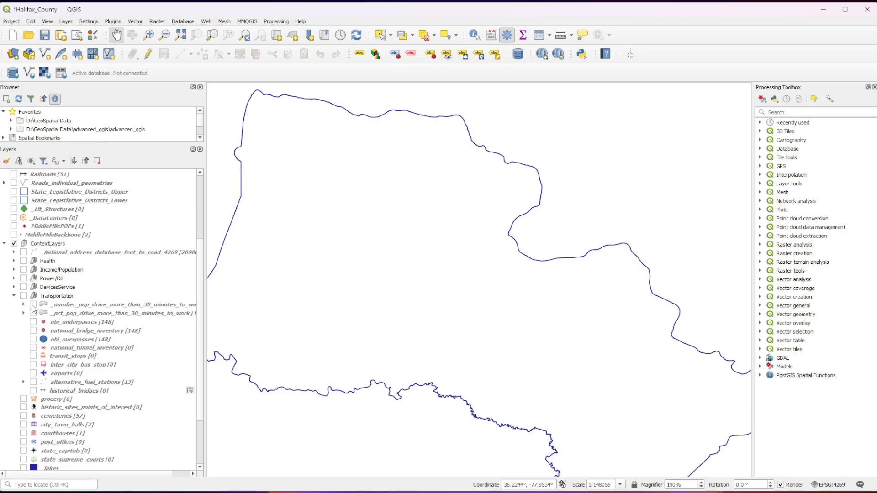
pyautogui.moveTo(80, 475); pyautogui.dragTo(94, 475)
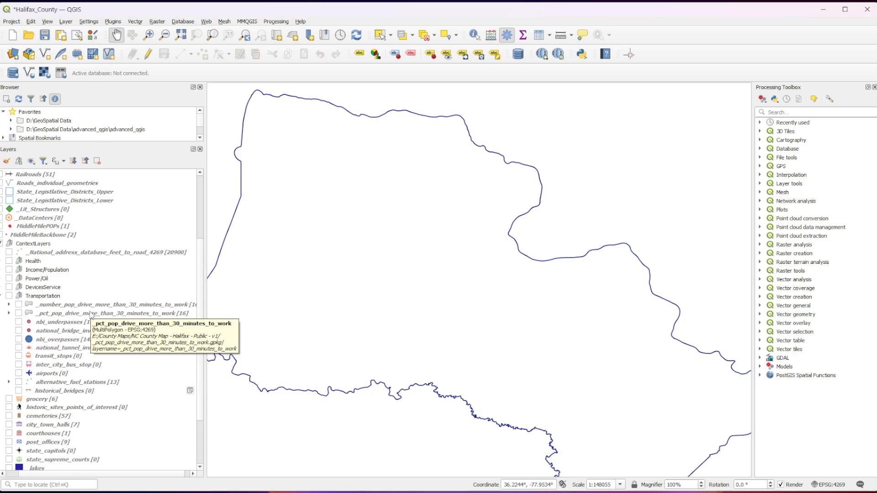
# - Show the _number_pop_drive_more_than_30_minutes_to_work layer with its labels turned on, and bring the county's tracts into view
pyautogui.click(19, 304)
pyautogui.scroll(1, 262, 295)
pyautogui.scroll(2, 274, 297)
pyautogui.scroll(-2, 494, 304)
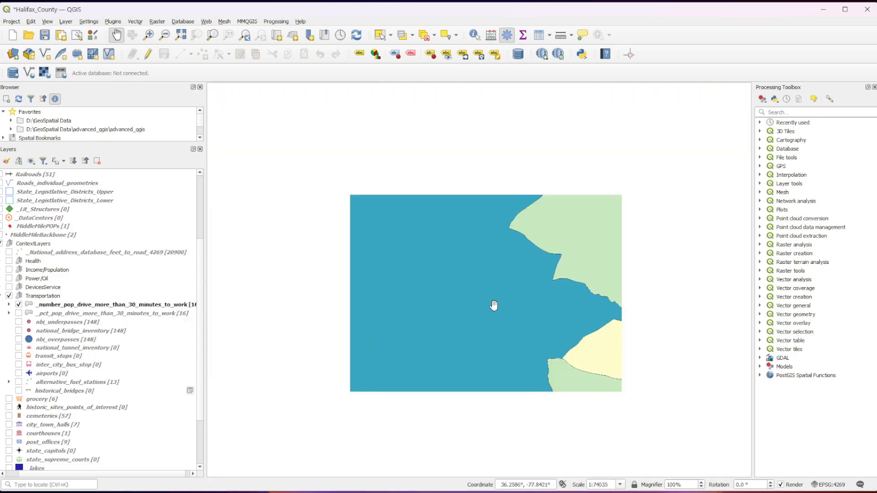
pyautogui.rightClick(101, 304)
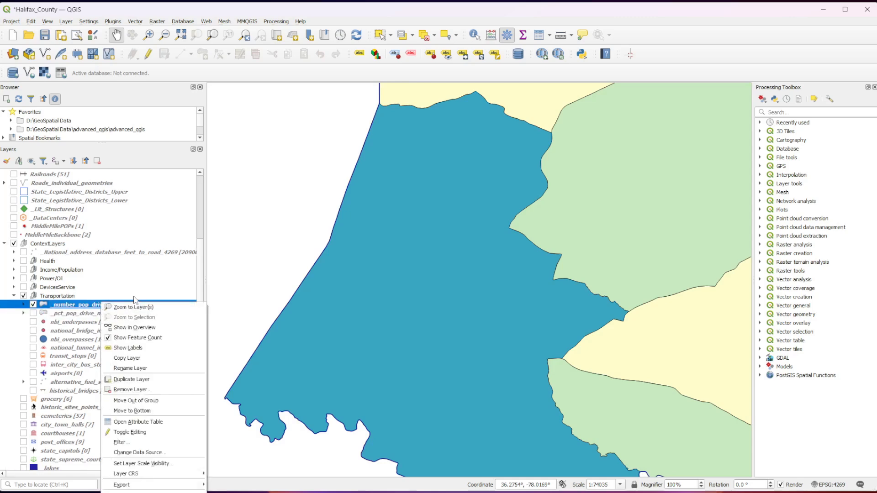
pyautogui.click(128, 348)
pyautogui.scroll(-1, 509, 374)
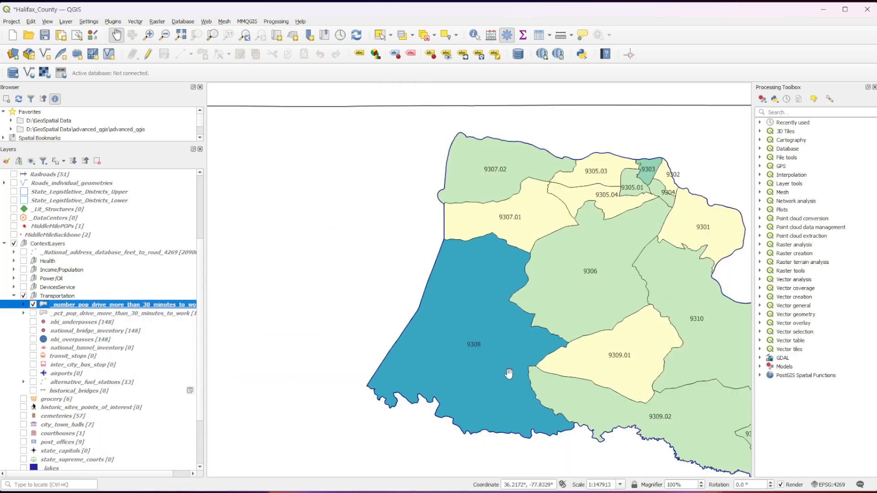
pyautogui.moveTo(582, 374); pyautogui.dragTo(444, 358)
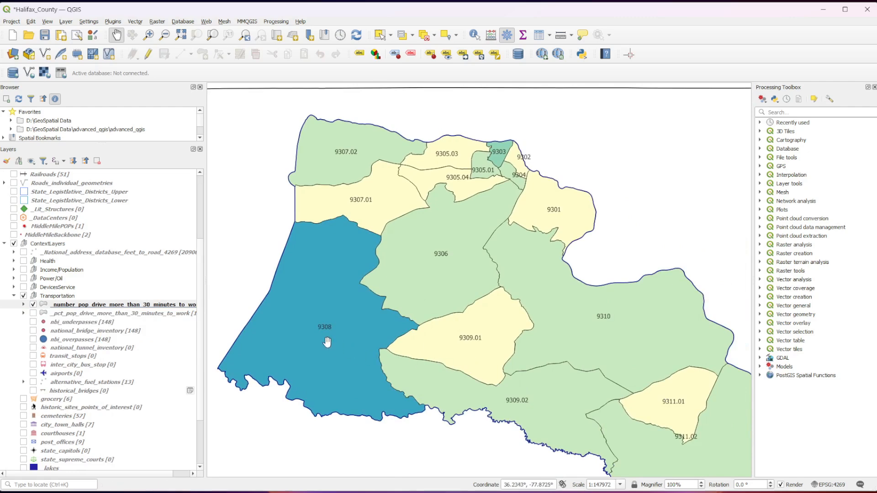
# - Label the _number_pop_drive_more_than_30_minutes_to_work layer by the traveltowork_ACSDT5Y2022.B08303-Data_Estimate!!Total: field
pyautogui.rightClick(122, 305)
pyautogui.click(157, 492)
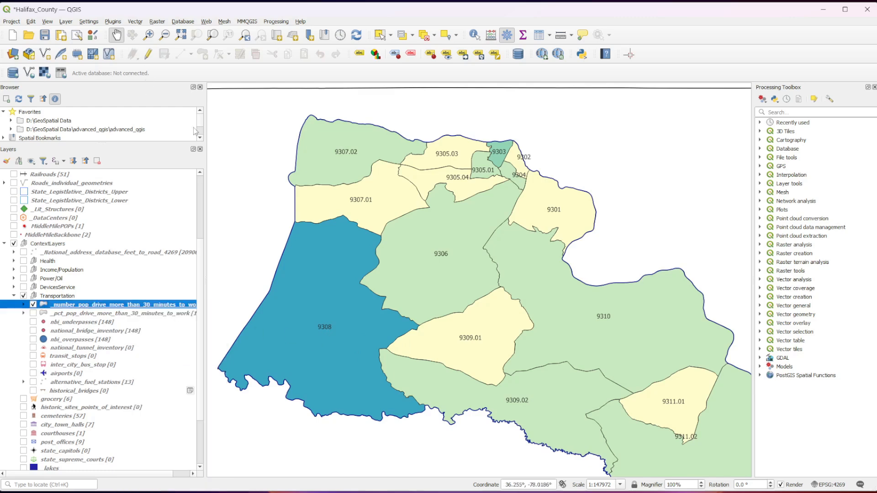
pyautogui.click(212, 122)
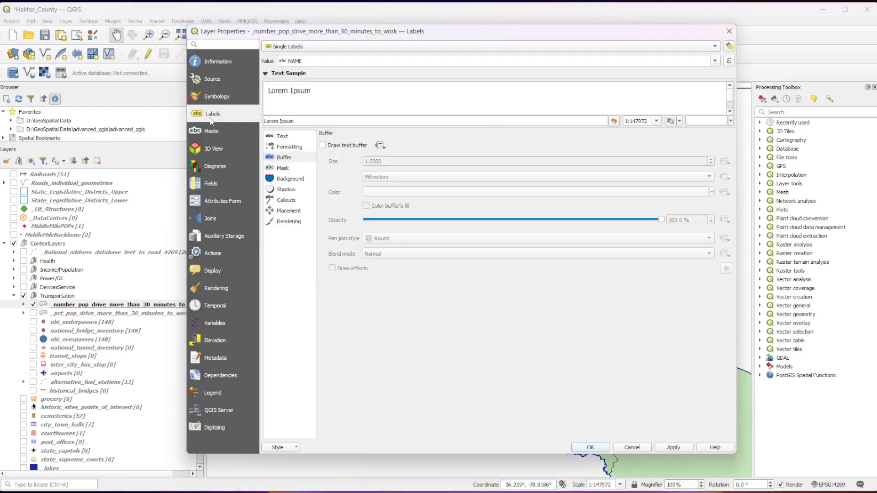
pyautogui.click(715, 61)
pyautogui.scroll(-2, 647, 127)
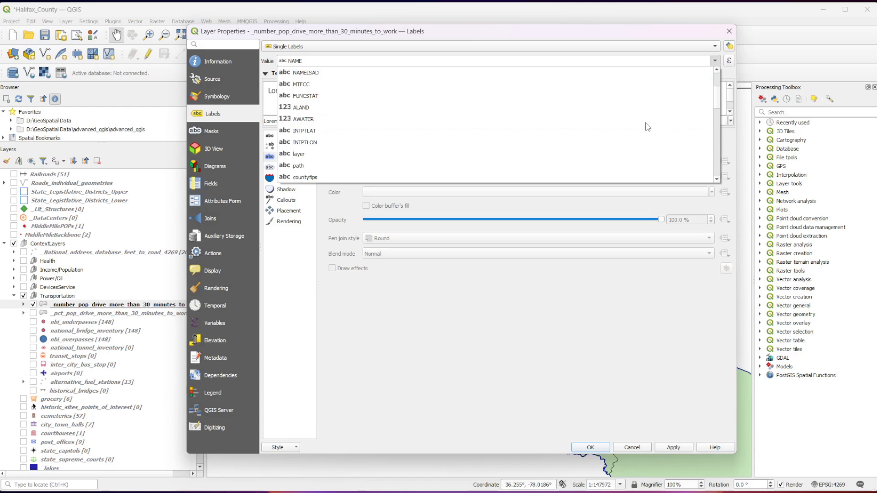
pyautogui.scroll(-2, 648, 127)
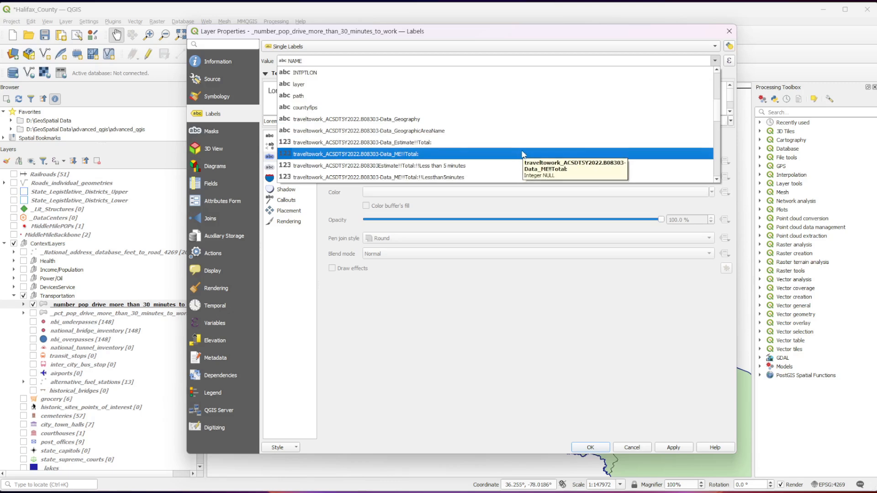
pyautogui.click(523, 143)
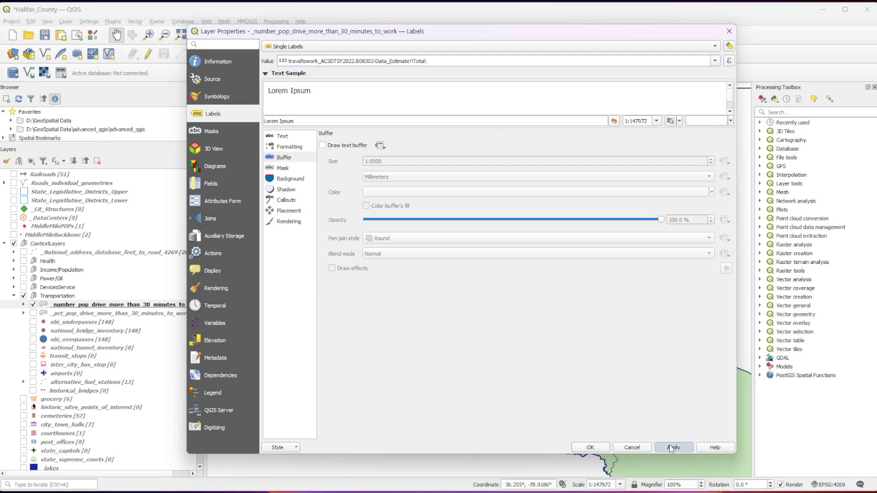
pyautogui.click(590, 447)
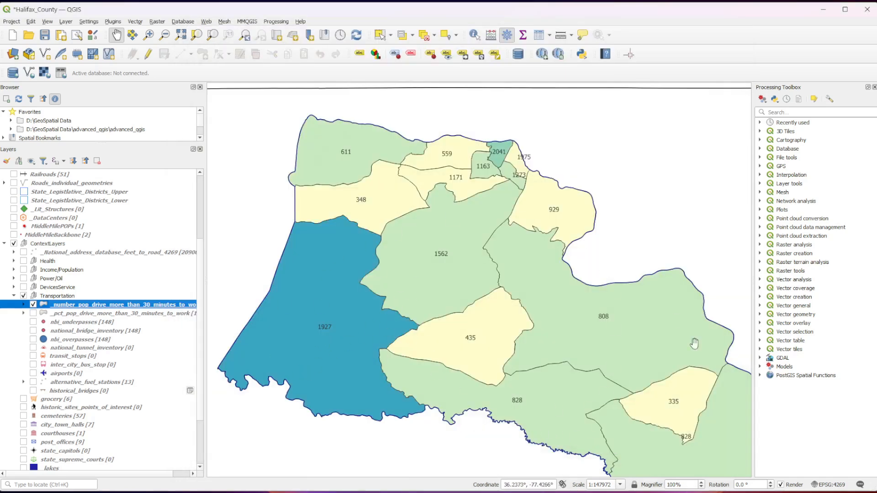
# - Label the _number_pop_drive_more_than_30_minutes_to_work layer by the number_ppl_30_mins_or_more field and view the tracts
pyautogui.rightClick(190, 305)
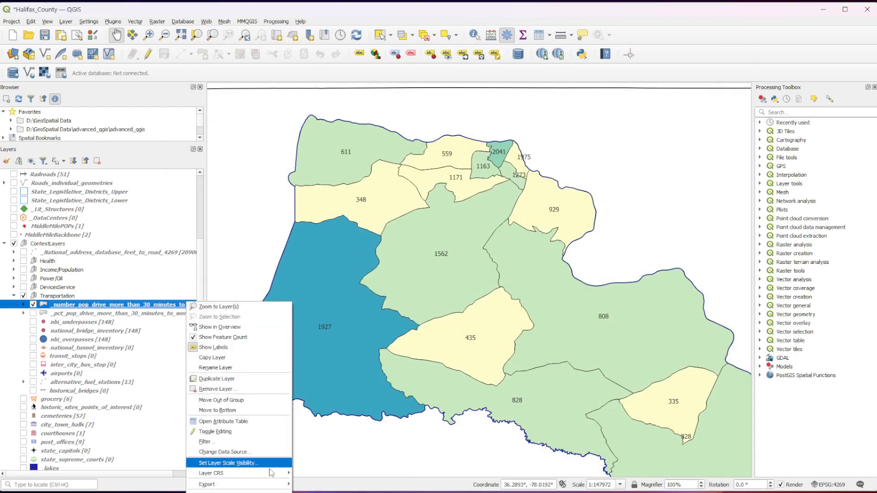
pyautogui.click(213, 492)
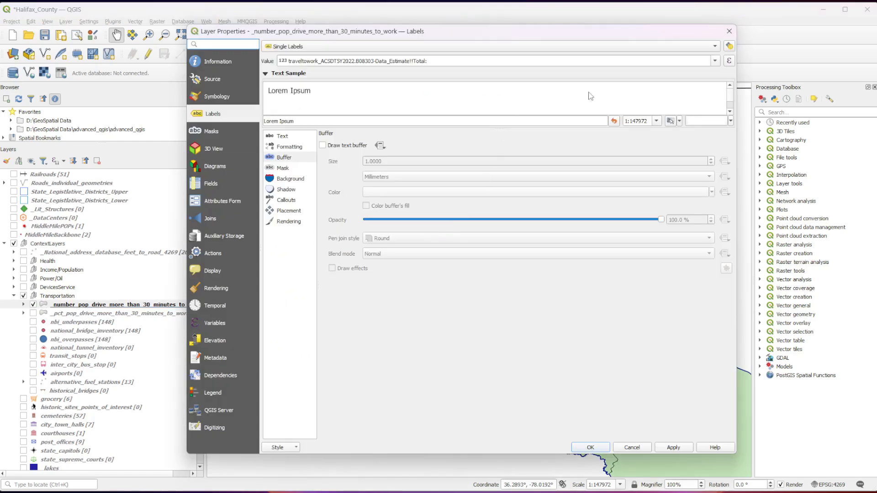
pyautogui.click(715, 48)
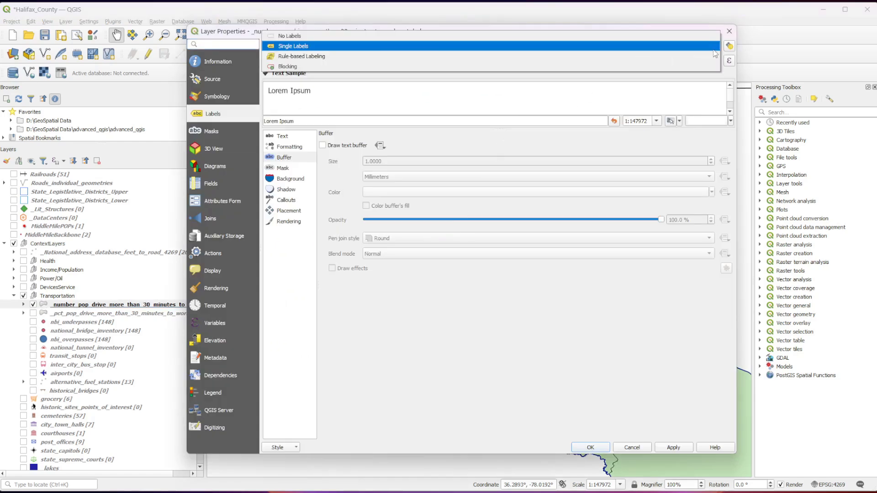
pyautogui.click(714, 50)
pyautogui.click(714, 61)
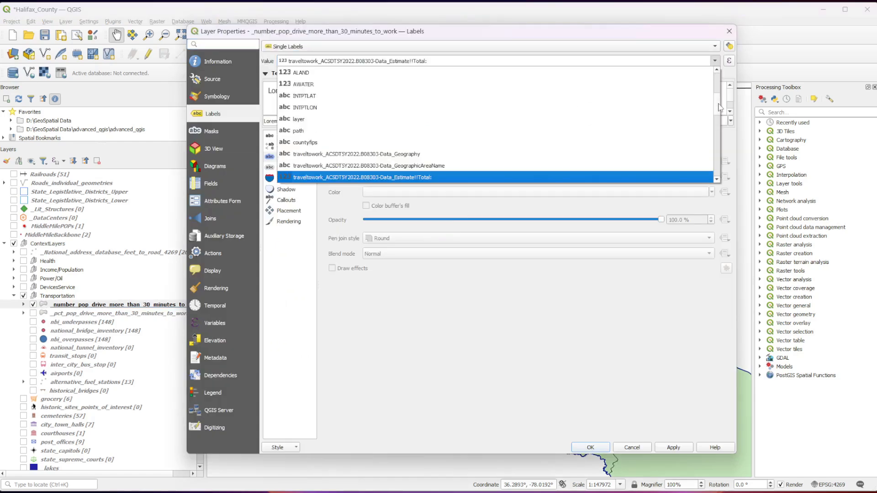
pyautogui.moveTo(717, 105); pyautogui.dragTo(716, 206)
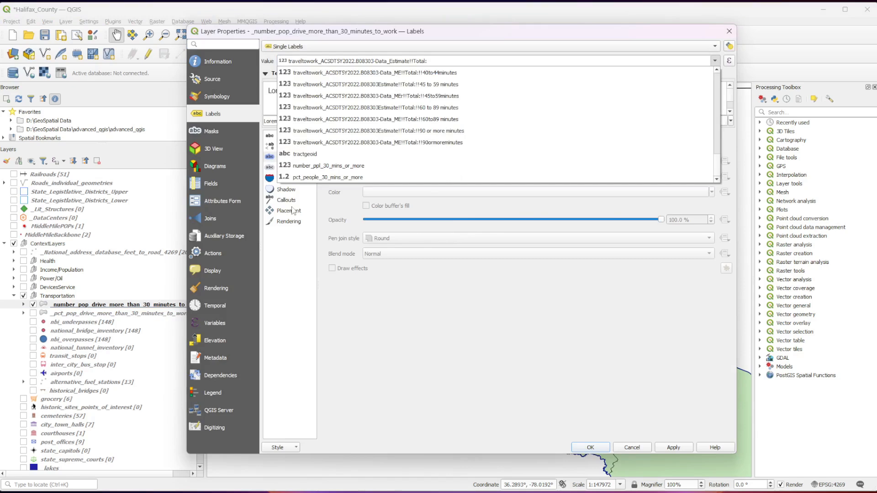
pyautogui.click(327, 166)
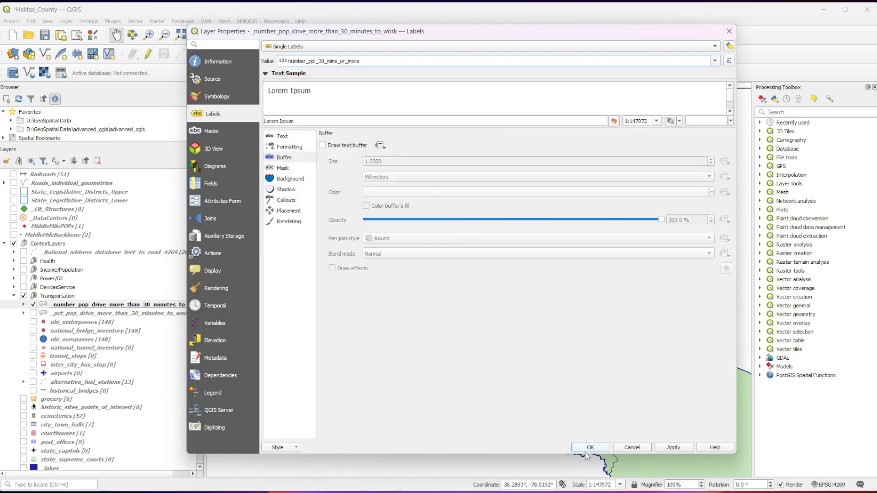
pyautogui.click(668, 450)
pyautogui.click(589, 447)
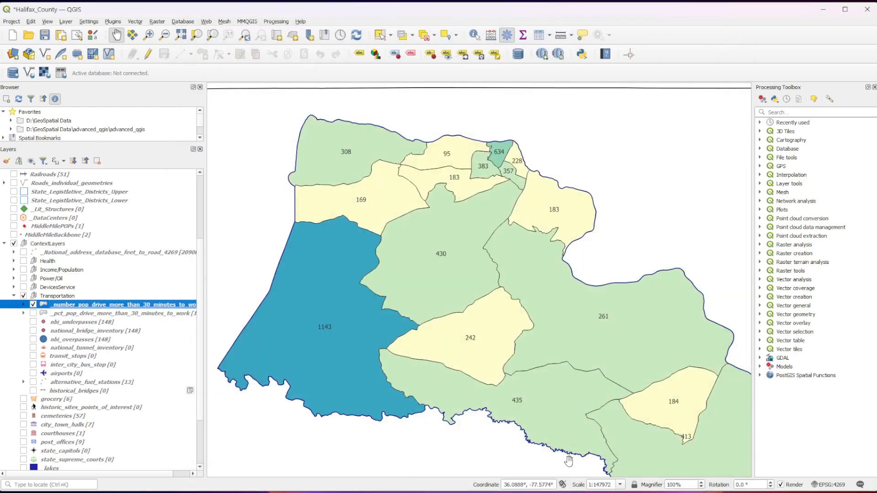
pyautogui.moveTo(588, 386); pyautogui.dragTo(567, 367)
pyautogui.moveTo(567, 393); pyautogui.dragTo(567, 390)
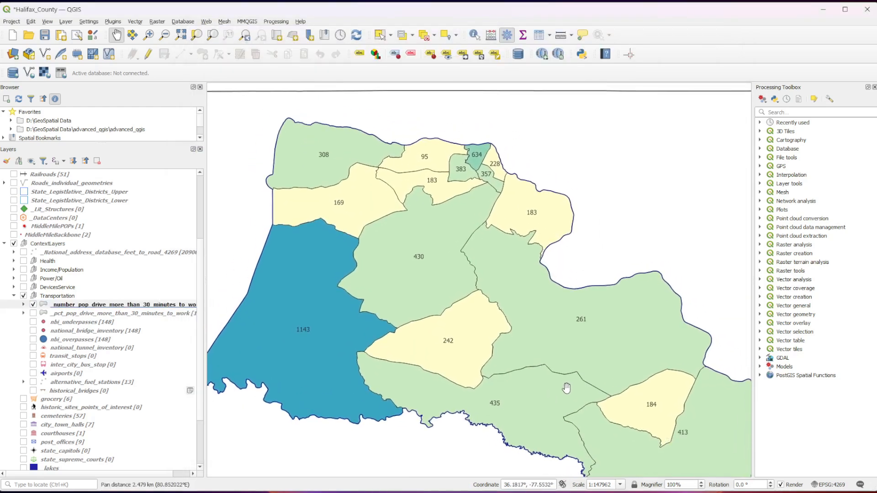
# - Show _pct_pop_drive_more_than_30_minutes_to_work in place of the number layer, with single labels from the pct_people_30_mins_or_more field
pyautogui.click(33, 305)
pyautogui.click(33, 314)
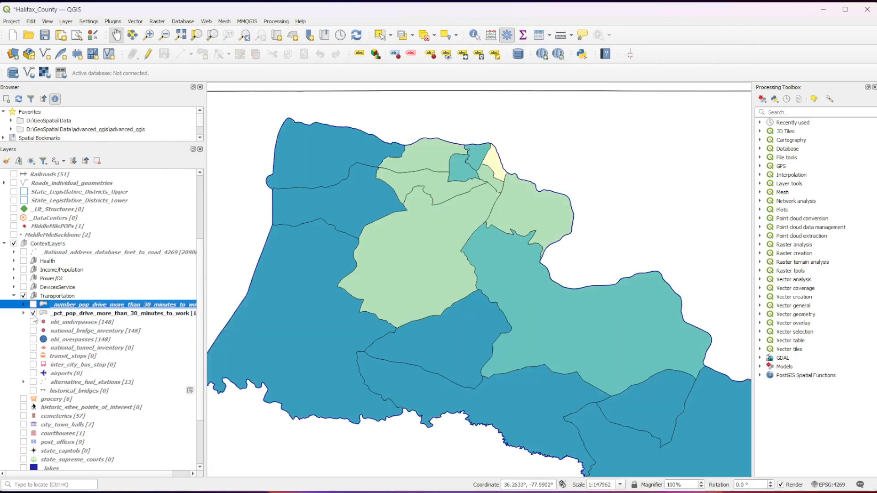
pyautogui.rightClick(187, 314)
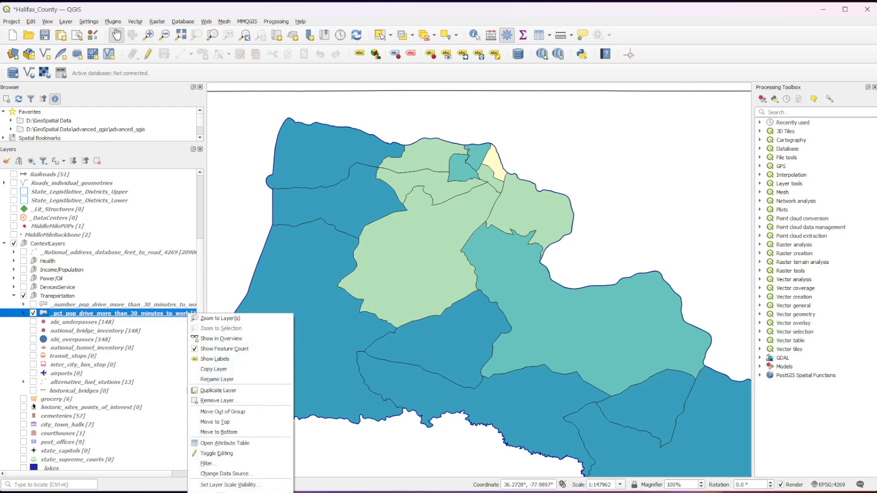
pyautogui.click(215, 359)
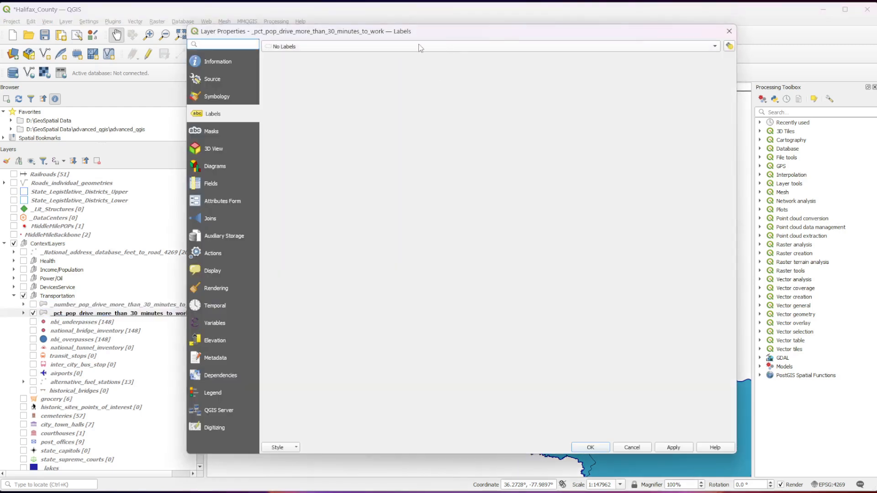
pyautogui.click(440, 44)
pyautogui.click(414, 60)
pyautogui.click(715, 62)
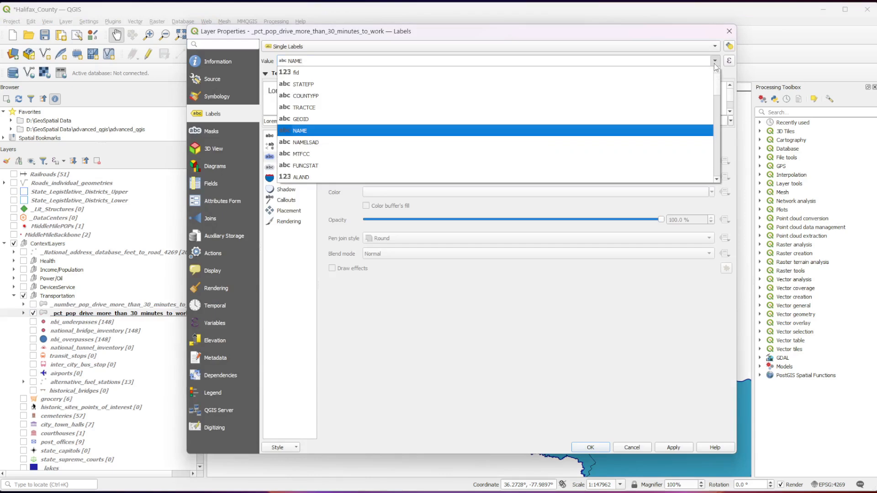
pyautogui.moveTo(718, 88); pyautogui.dragTo(714, 193)
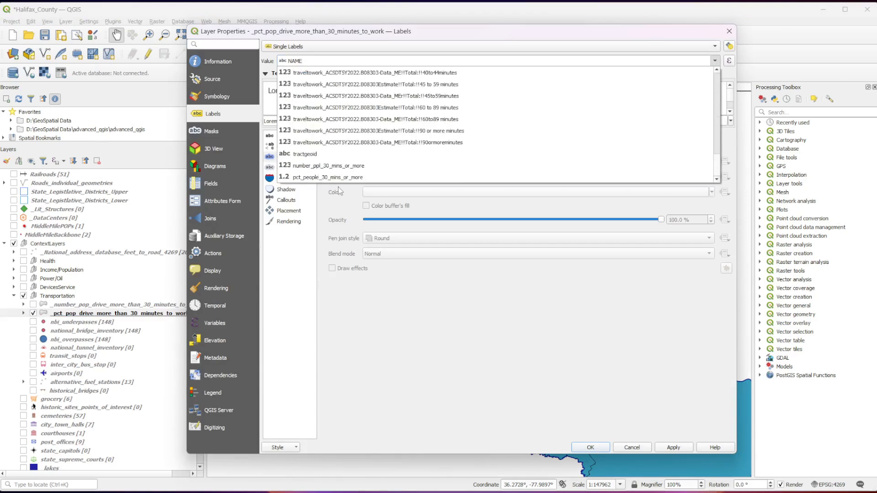
pyautogui.click(321, 178)
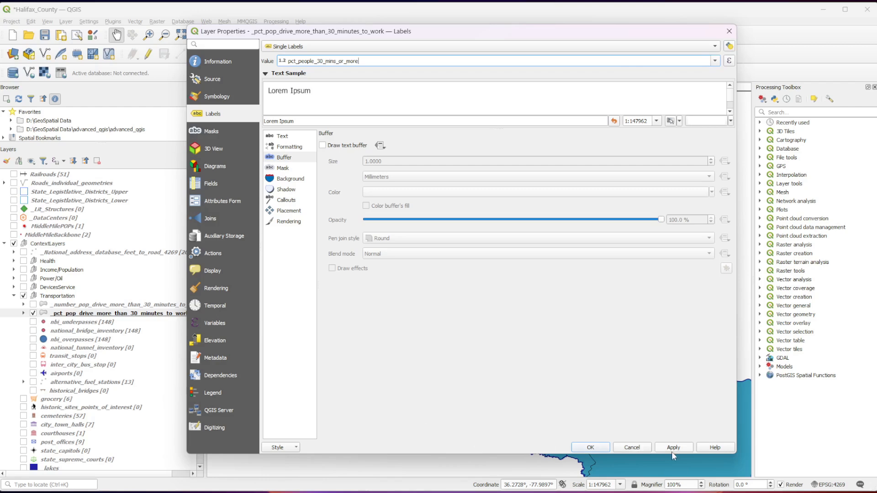
pyautogui.click(602, 447)
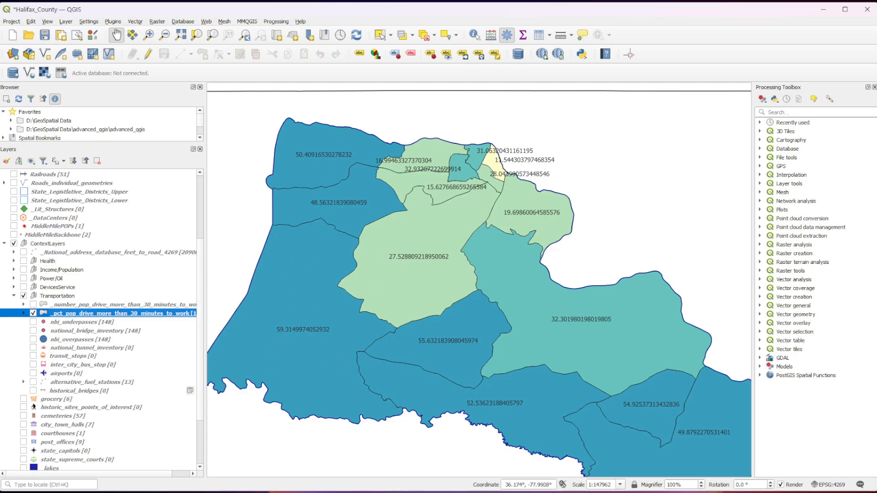
# - Check the percentage classes of the _pct_pop_drive_more_than_30_minutes_to_work layer, leaving it collapsed and hidden
pyautogui.click(24, 313)
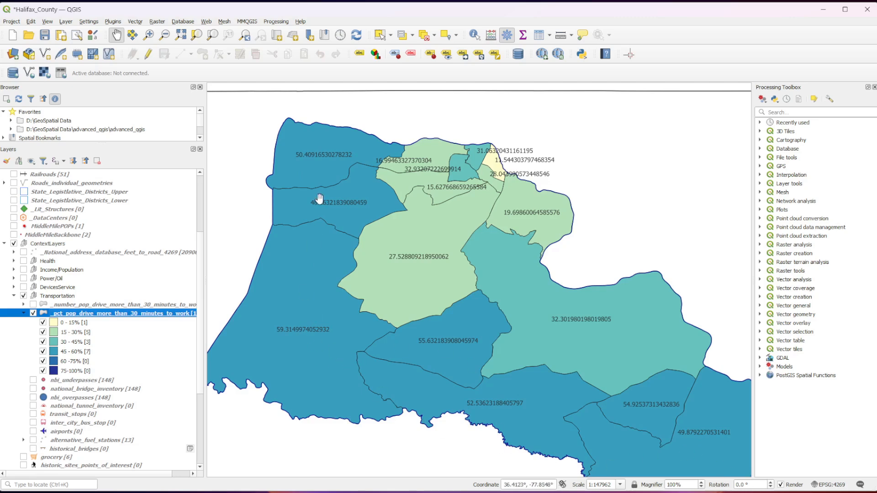
pyautogui.click(24, 313)
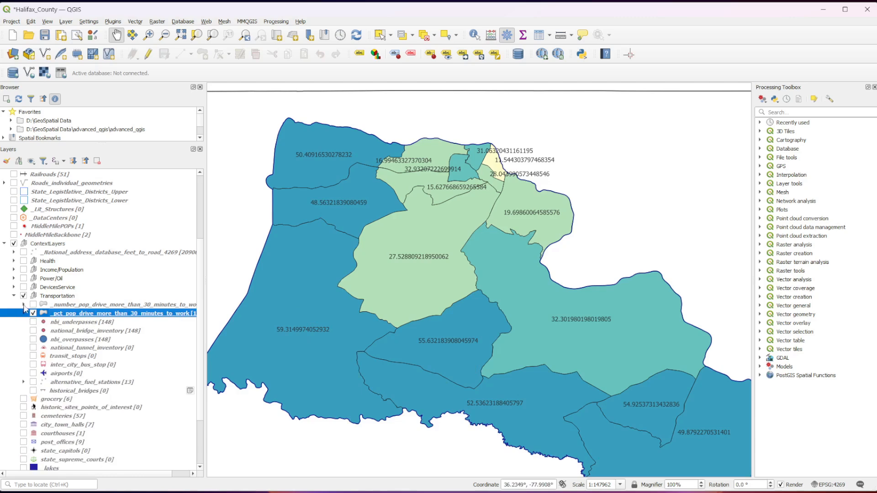
pyautogui.click(33, 314)
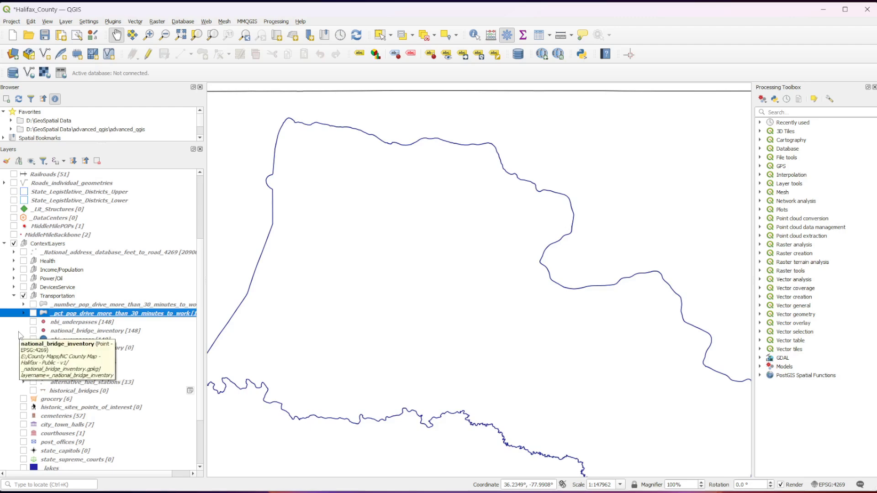
# - Examine the national_bridge_inventory attribute table through YEAR_BUILT_027, sorted in descending order by FEATURES_DESC_006A, leaving the table closed
pyautogui.rightClick(64, 334)
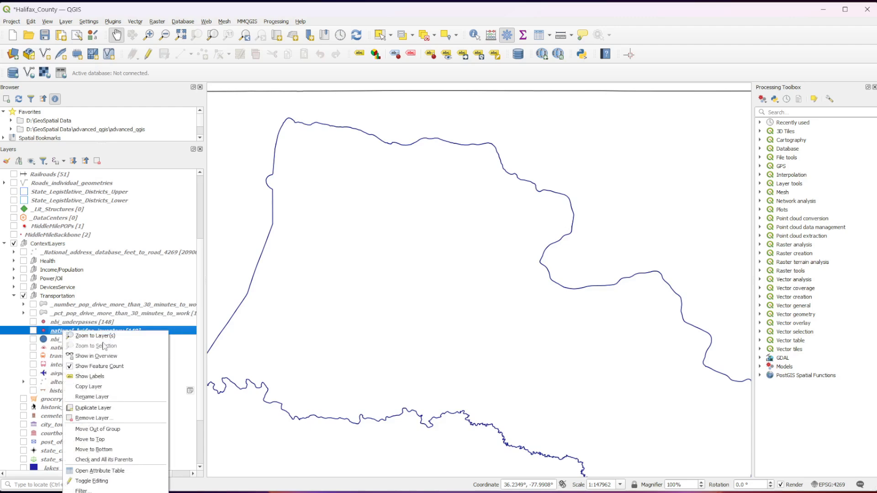
pyautogui.click(112, 471)
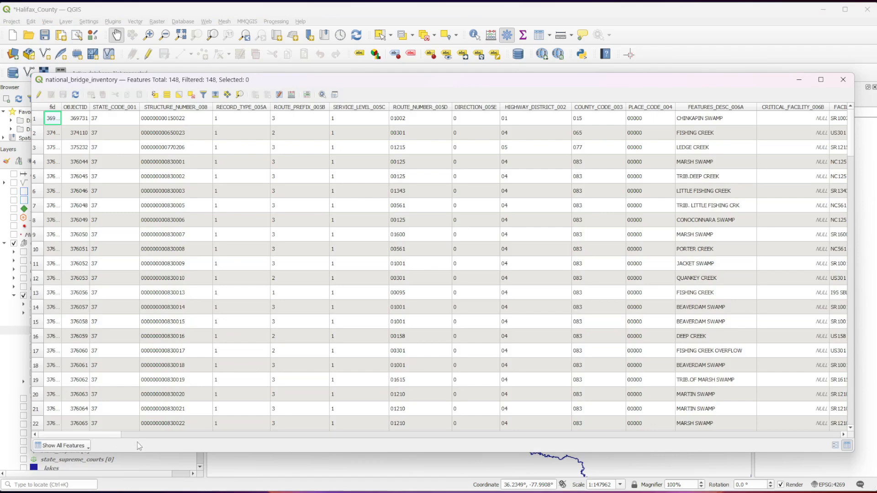
pyautogui.moveTo(105, 435); pyautogui.dragTo(119, 435)
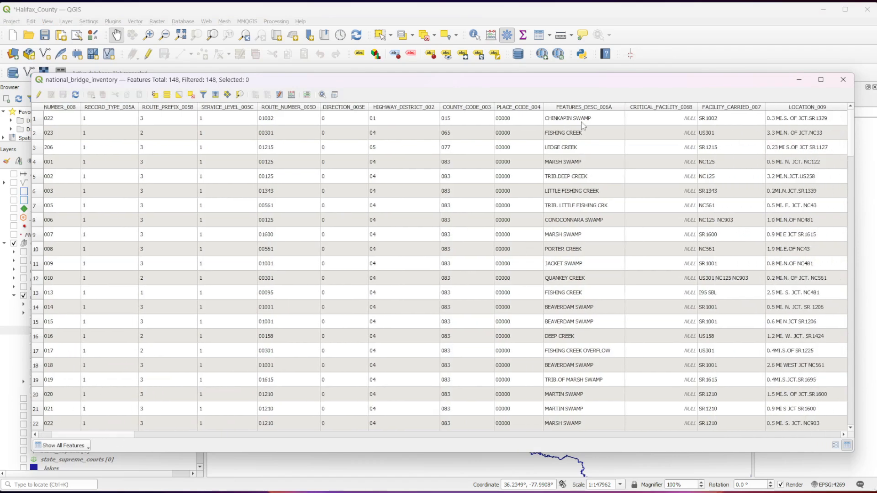
pyautogui.click(583, 109)
pyautogui.click(582, 109)
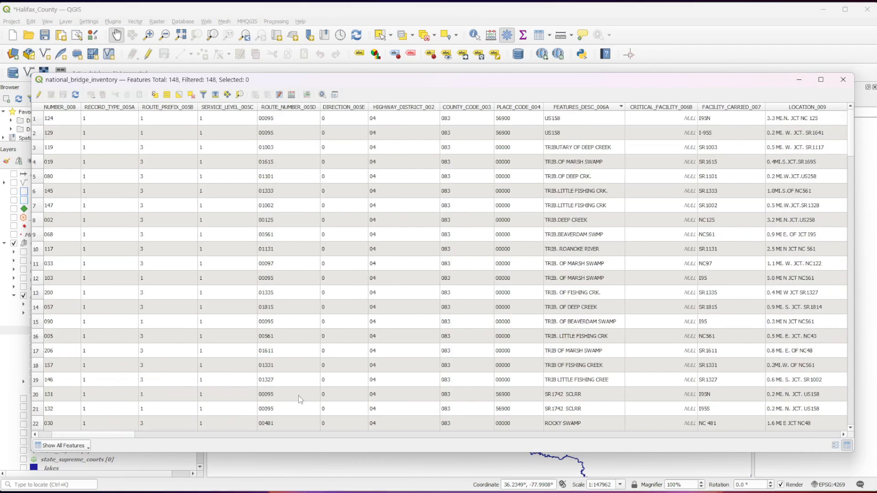
pyautogui.moveTo(130, 432); pyautogui.dragTo(199, 430)
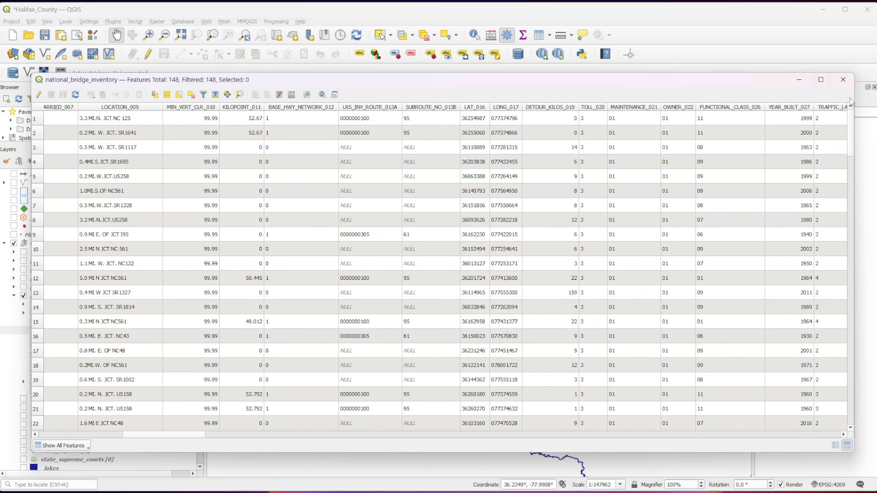
pyautogui.click(825, 120)
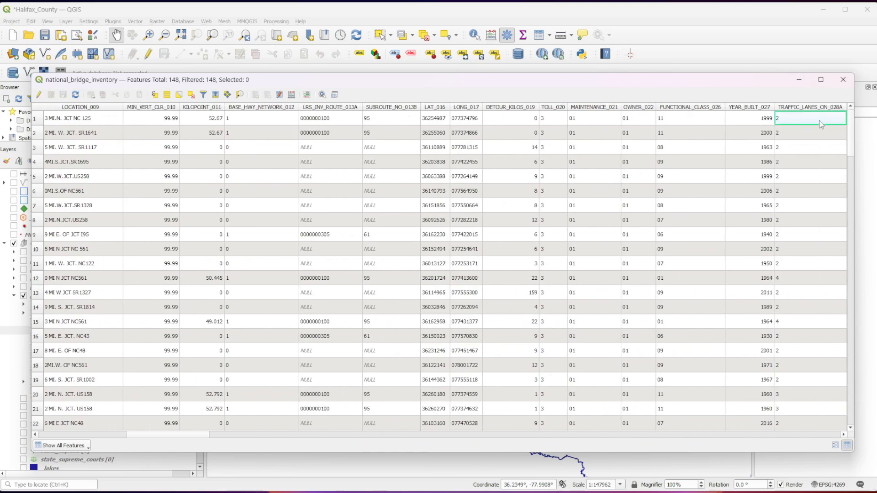
pyautogui.click(843, 79)
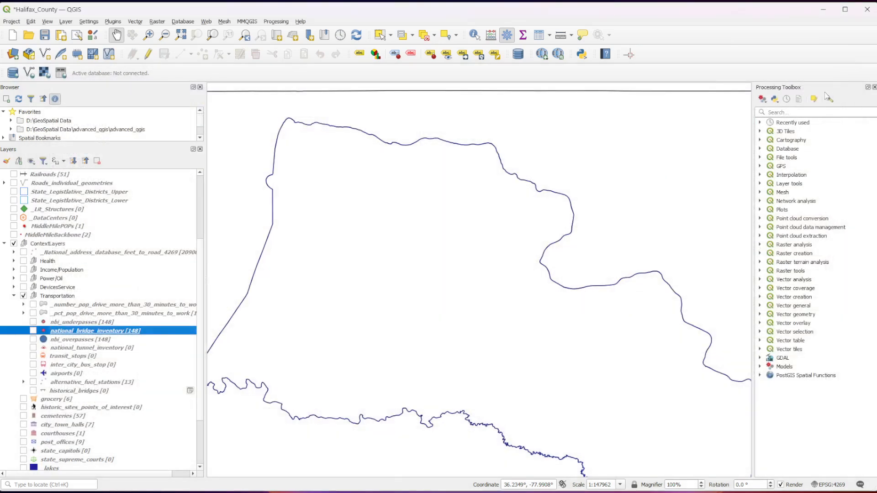
# - View the nbi_underpasses, nbi_overpasses and national_bridge_inventory points over the county, leaving all three layers hidden
pyautogui.click(33, 323)
pyautogui.click(33, 348)
pyautogui.click(32, 348)
pyautogui.click(33, 339)
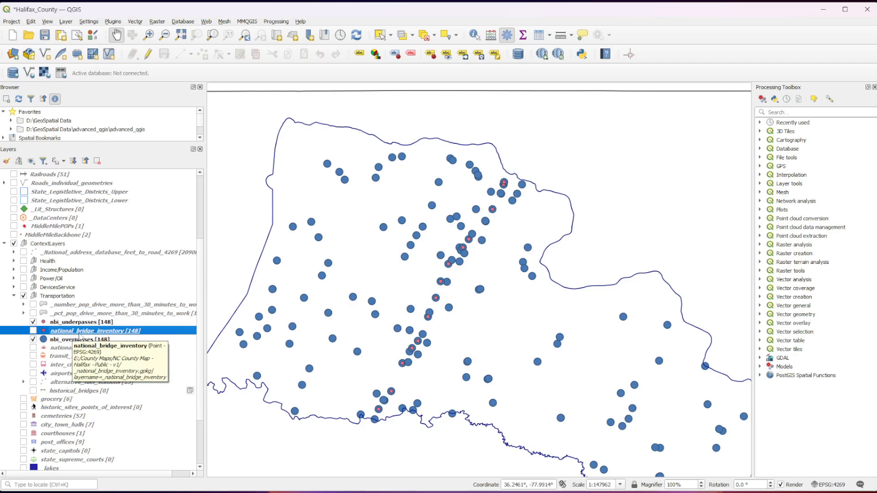
pyautogui.click(33, 322)
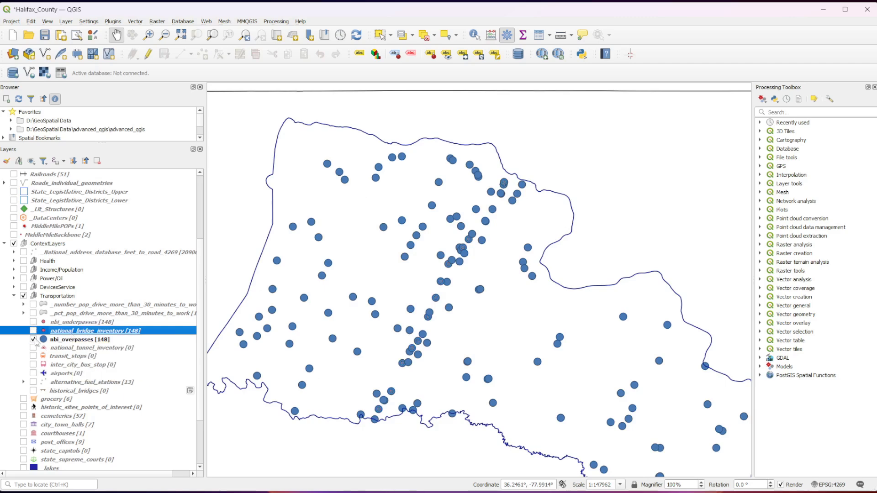
pyautogui.click(33, 339)
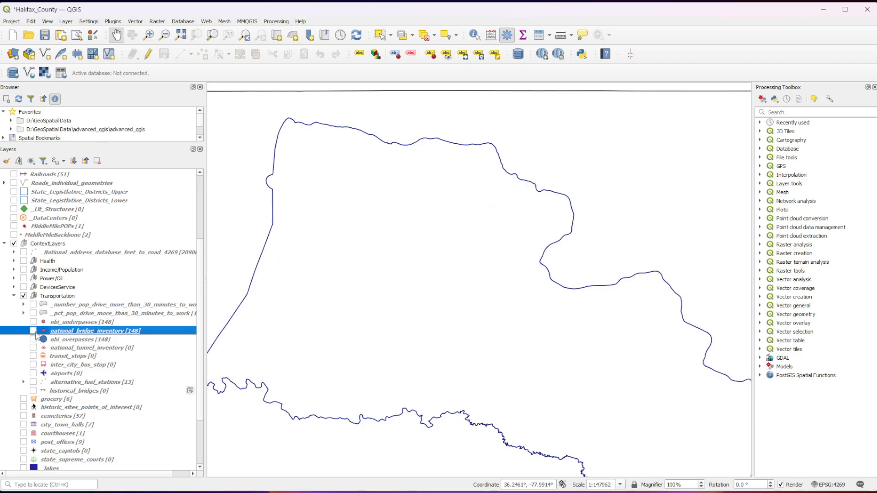
pyautogui.click(33, 330)
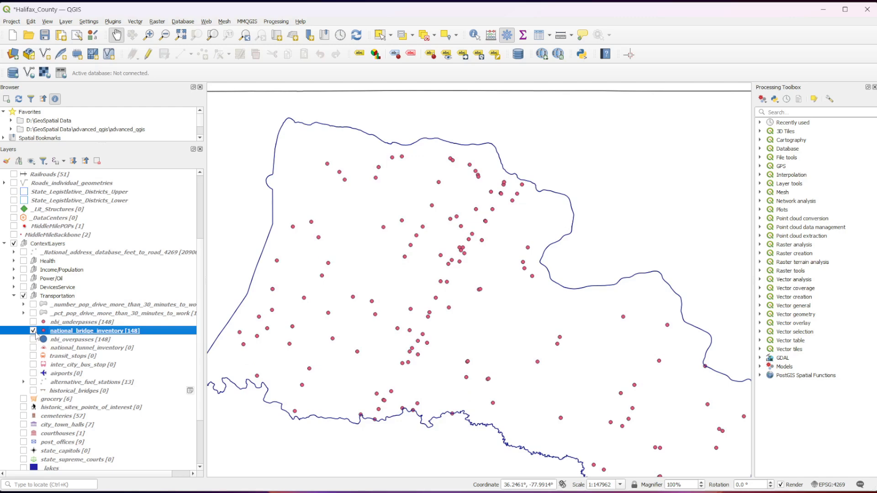
pyautogui.click(33, 331)
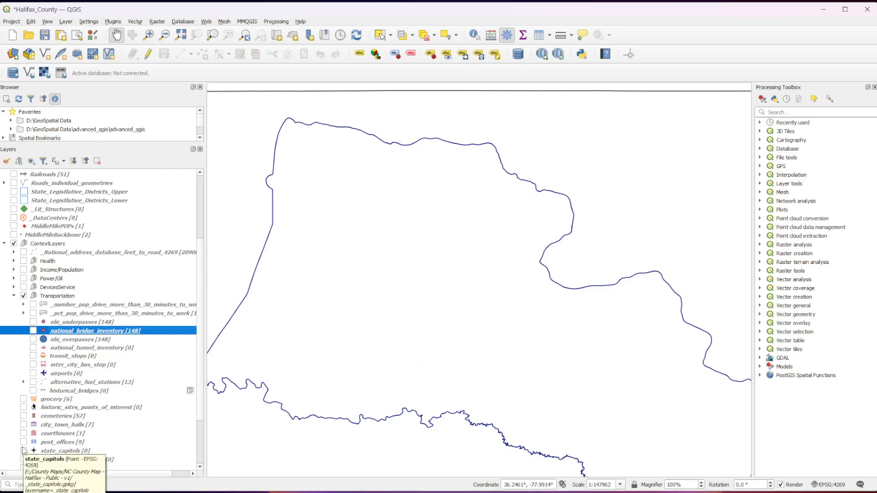
# - View the alternative_fuel_stations layer and its fuel type classes, leaving it collapsed and hidden
pyautogui.click(32, 382)
pyautogui.click(24, 382)
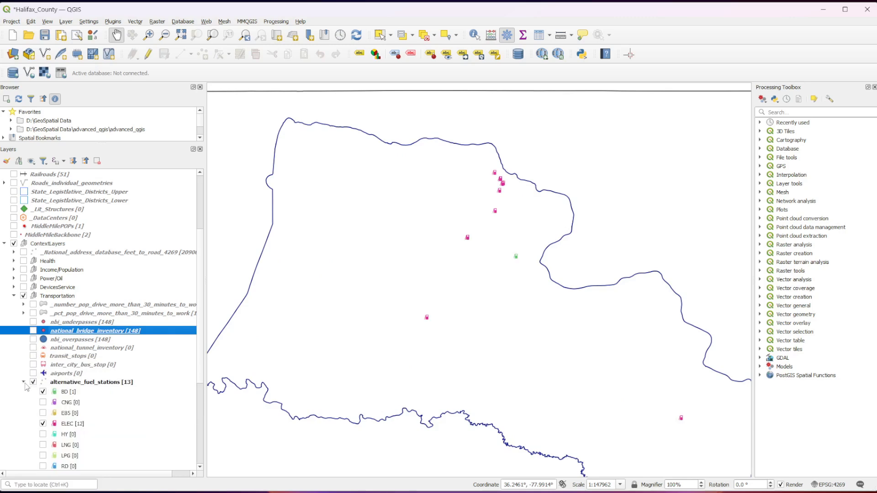
pyautogui.scroll(-1, 49, 436)
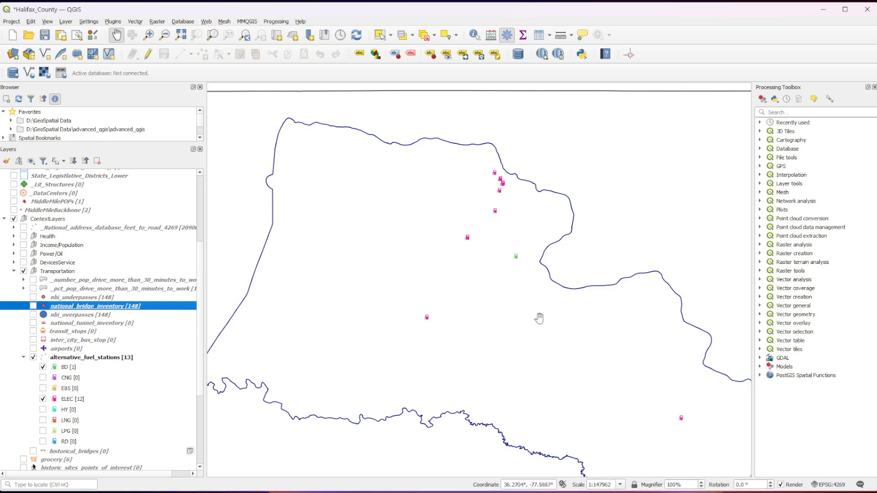
pyautogui.click(23, 358)
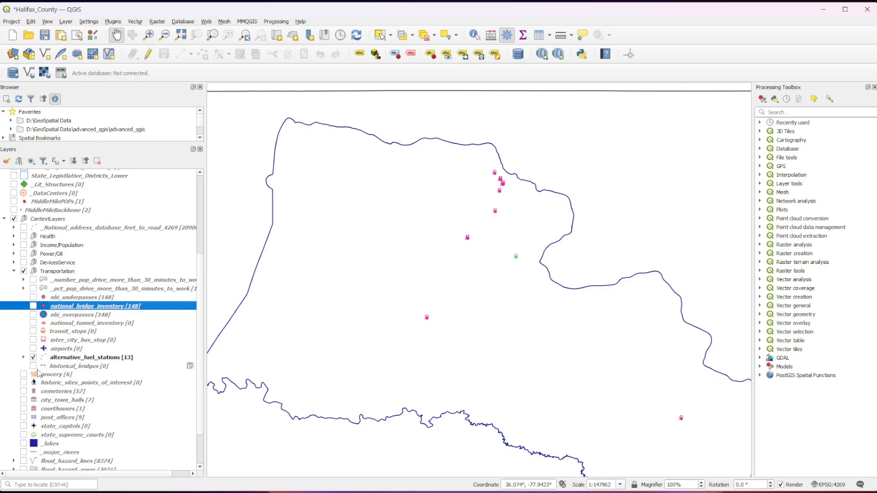
pyautogui.click(33, 357)
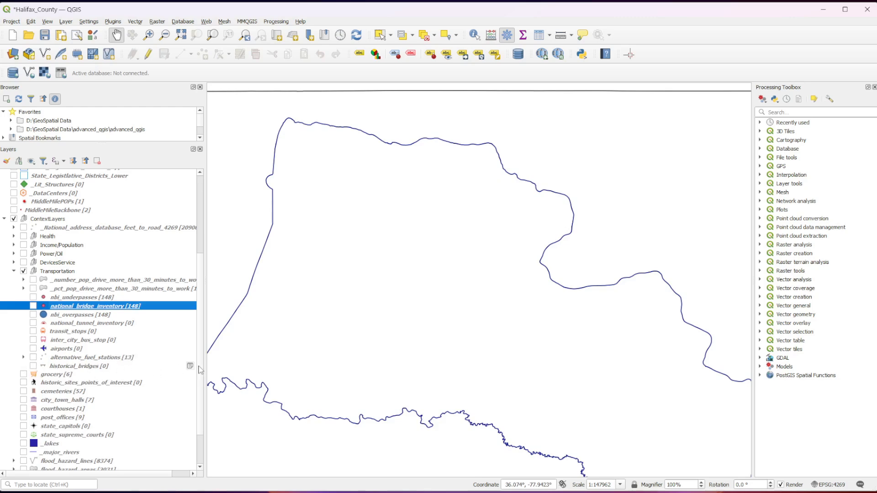
# - Hide and collapse the Transportation group in ContextLayers
pyautogui.moveTo(190, 371)
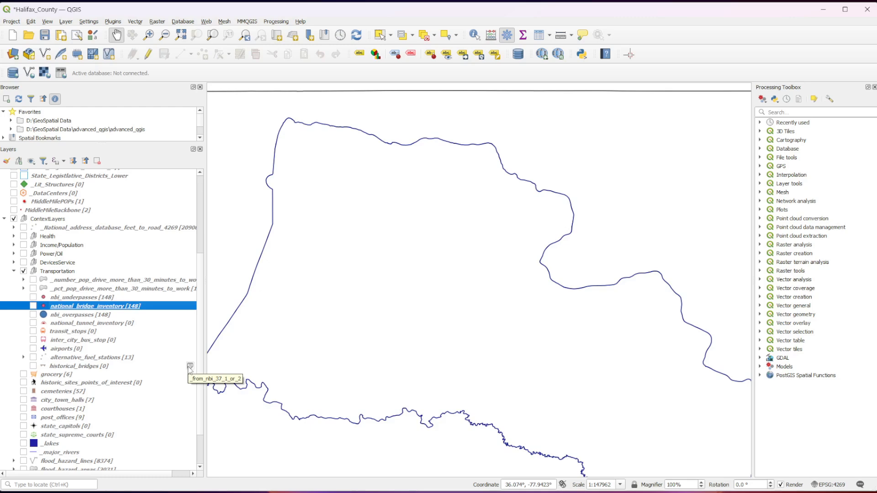
pyautogui.click(24, 272)
pyautogui.click(15, 272)
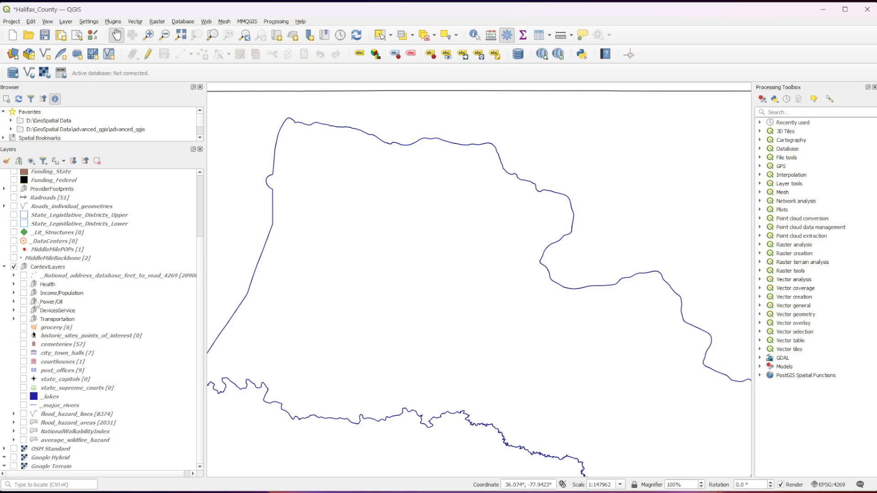
# - View the grocery points and read the abstract in the layer's properties, leaving the layer hidden
pyautogui.click(23, 327)
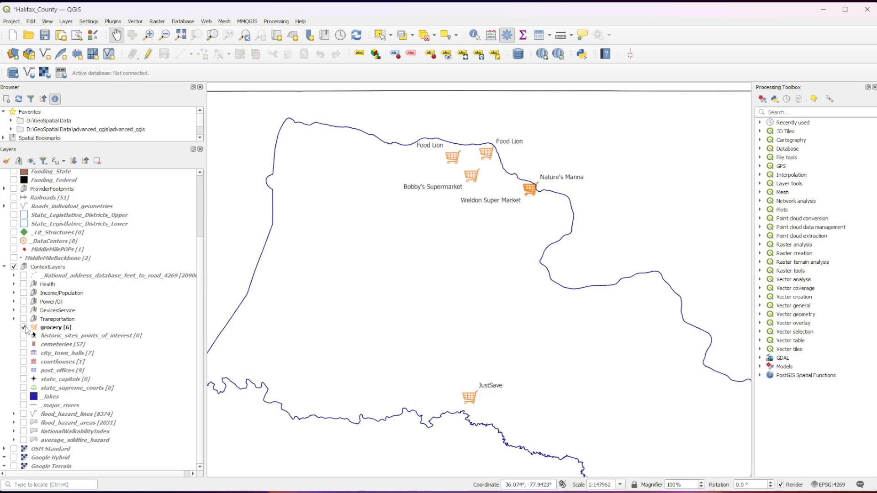
pyautogui.rightClick(46, 328)
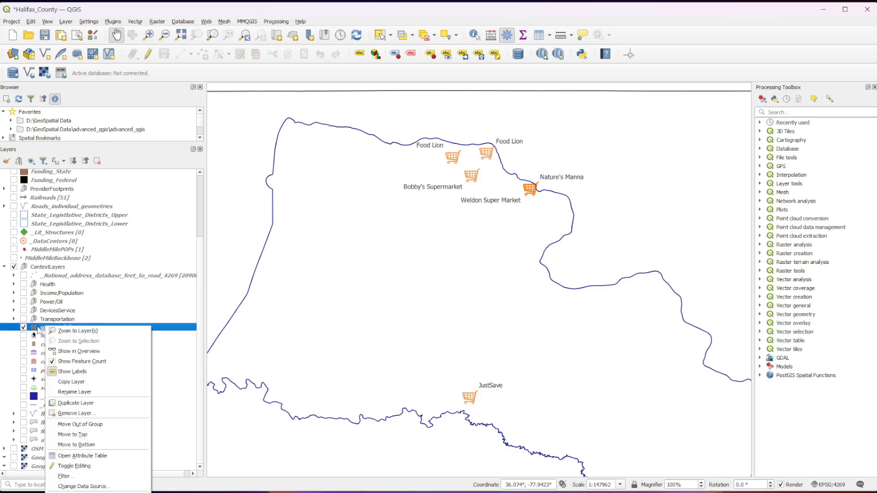
pyautogui.click(71, 492)
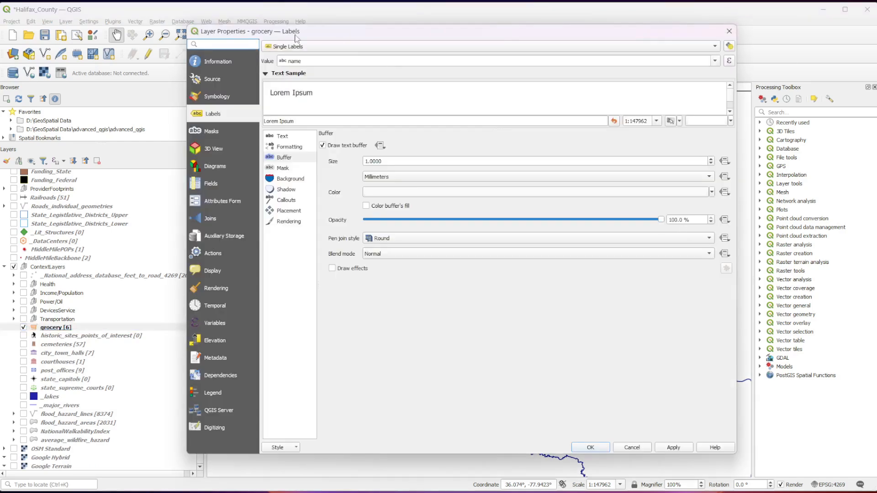
pyautogui.click(244, 61)
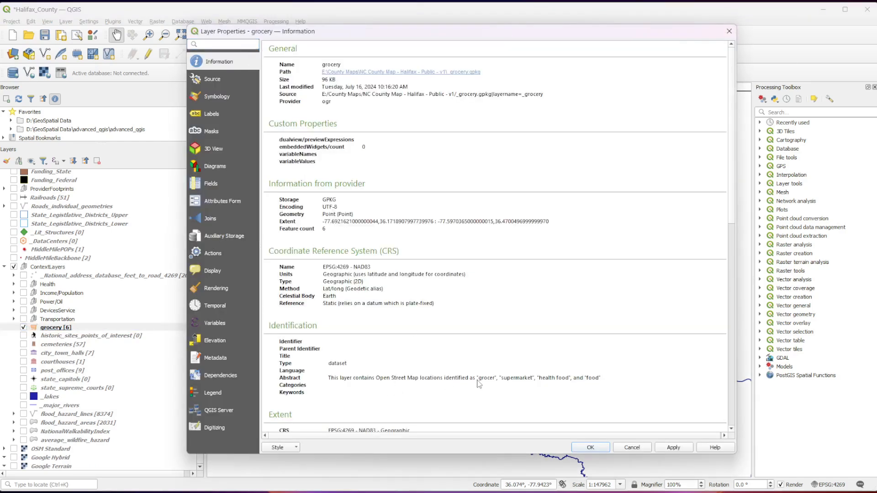
pyautogui.moveTo(477, 381); pyautogui.dragTo(603, 383)
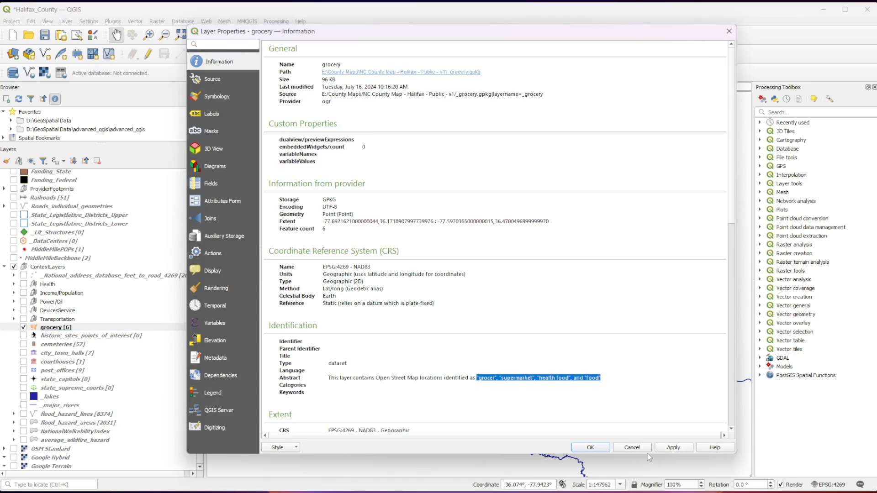
pyautogui.click(597, 452)
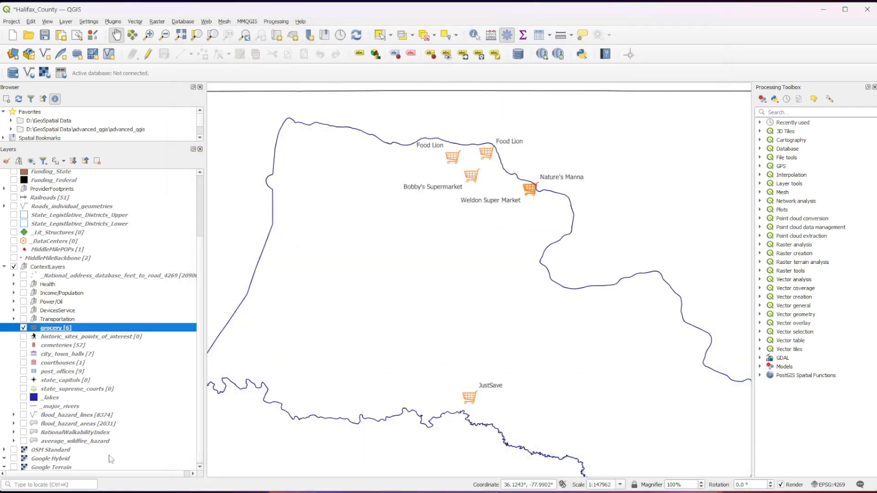
pyautogui.click(23, 328)
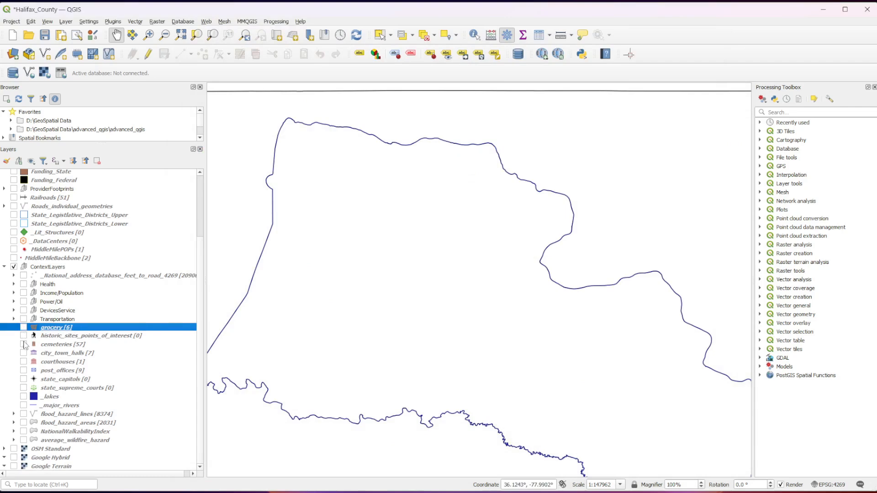
# - View the cemeteries layer with its name labels up close and across the county, leaving it hidden
pyautogui.click(23, 345)
pyautogui.scroll(3, 475, 401)
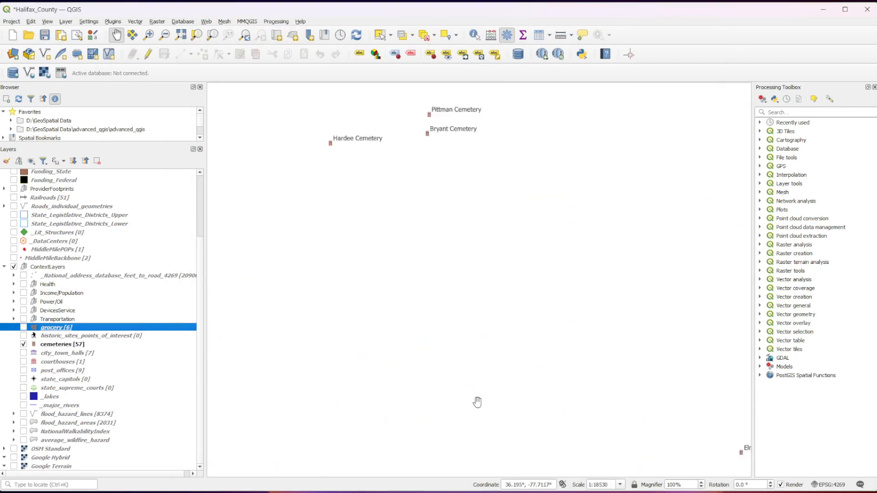
pyautogui.moveTo(350, 244); pyautogui.dragTo(418, 429)
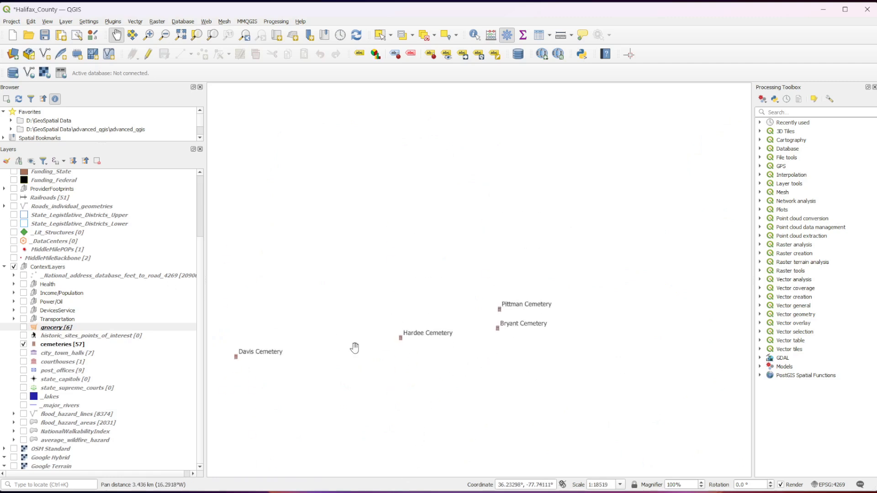
pyautogui.scroll(-3, 405, 365)
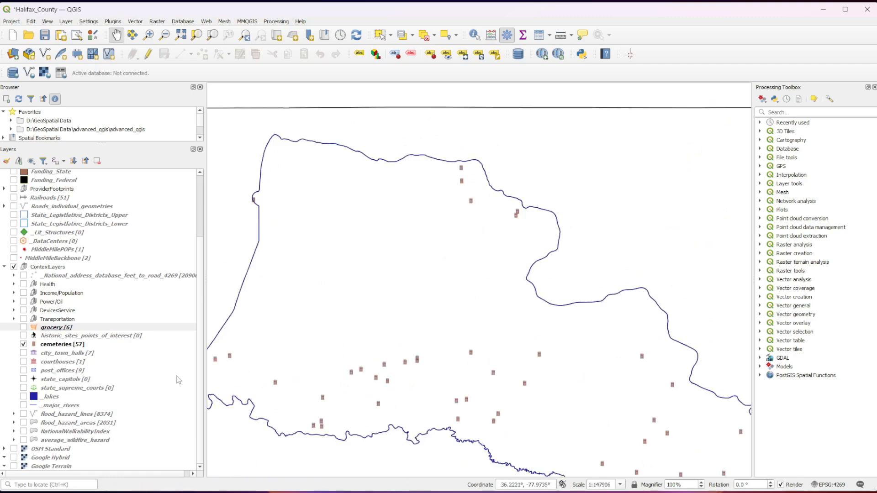
pyautogui.click(23, 345)
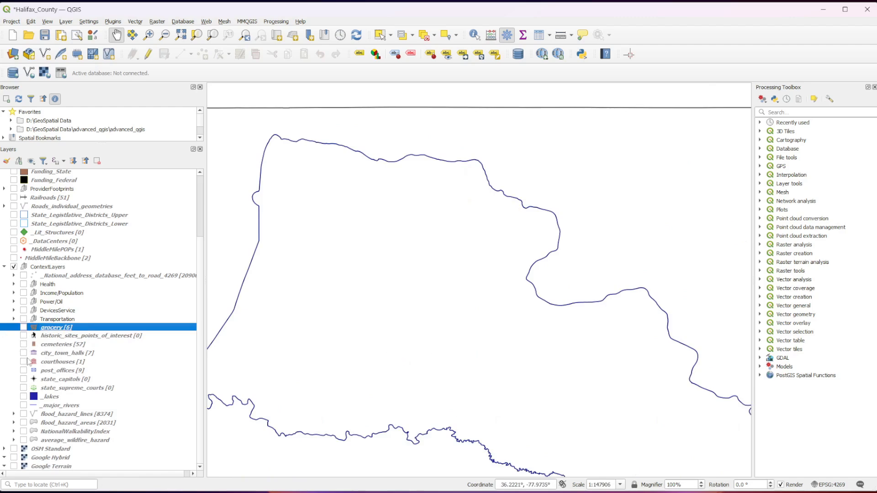
# - View the city_town_halls points and the labelled courthouses point on the county map, leaving both layers hidden
pyautogui.click(23, 353)
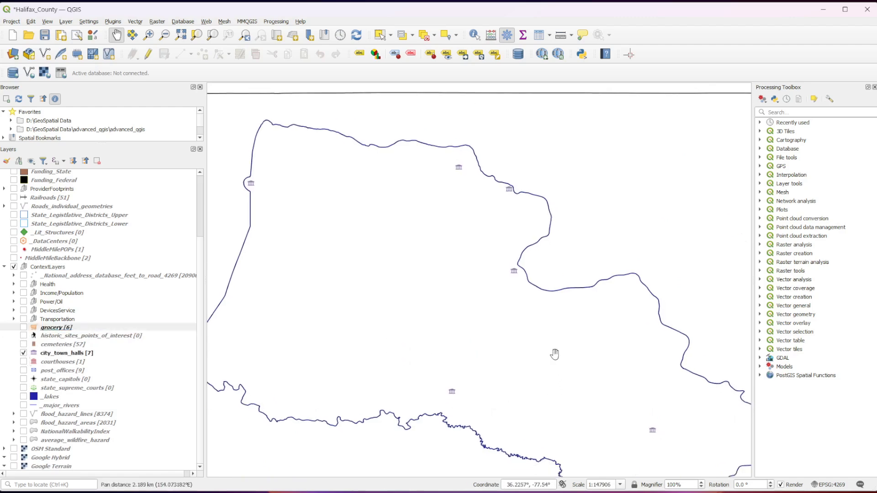
pyautogui.click(24, 354)
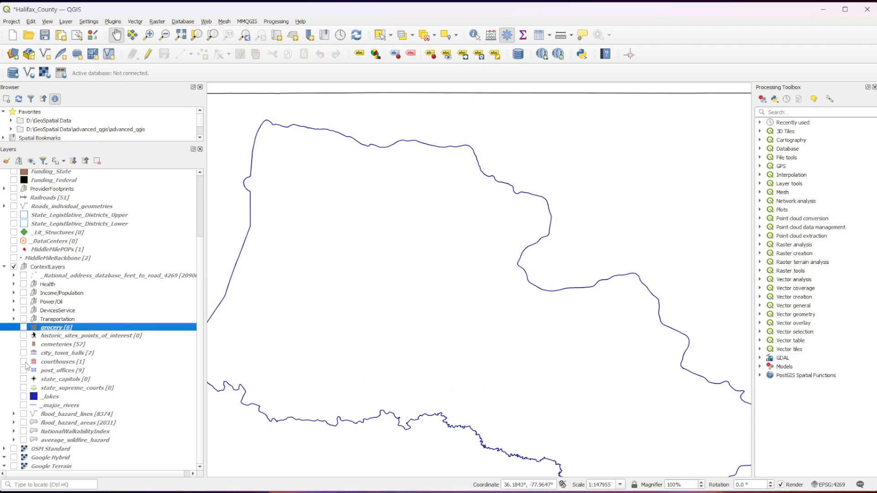
pyautogui.click(24, 362)
pyautogui.moveTo(552, 315); pyautogui.dragTo(451, 297)
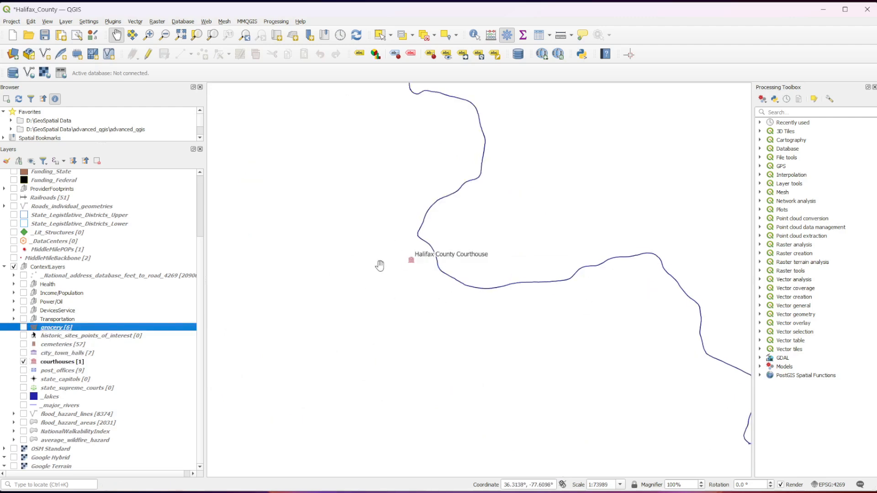
pyautogui.moveTo(366, 283); pyautogui.dragTo(358, 312)
pyautogui.scroll(-1, 322, 308)
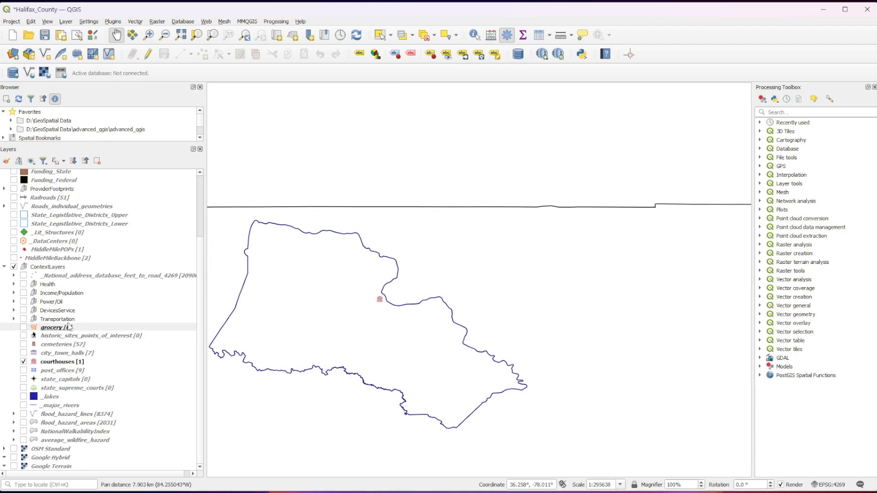
pyautogui.click(24, 362)
# - View the post_offices layer and its name labels across the county, leaving it hidden
pyautogui.click(24, 370)
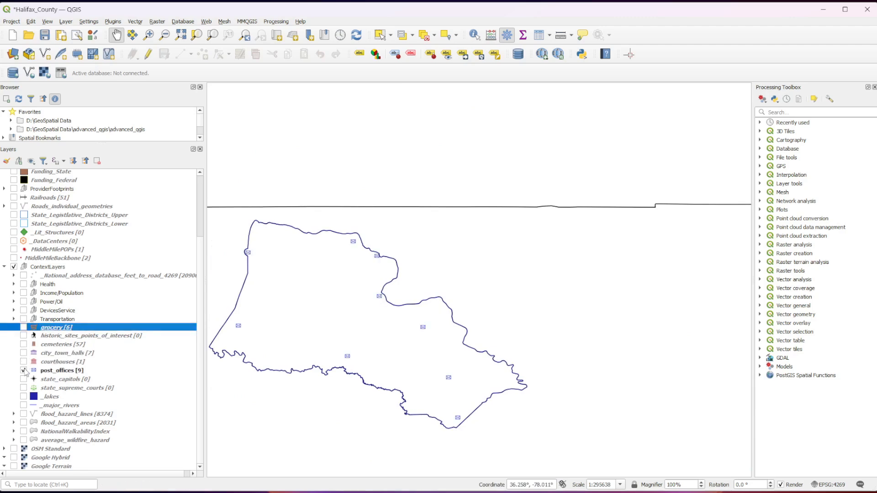
pyautogui.scroll(1, 334, 324)
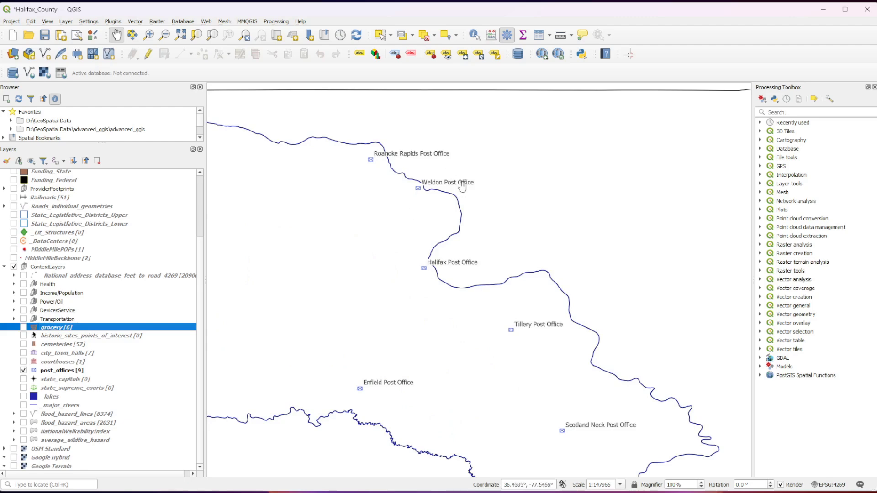
pyautogui.moveTo(331, 345); pyautogui.dragTo(478, 358)
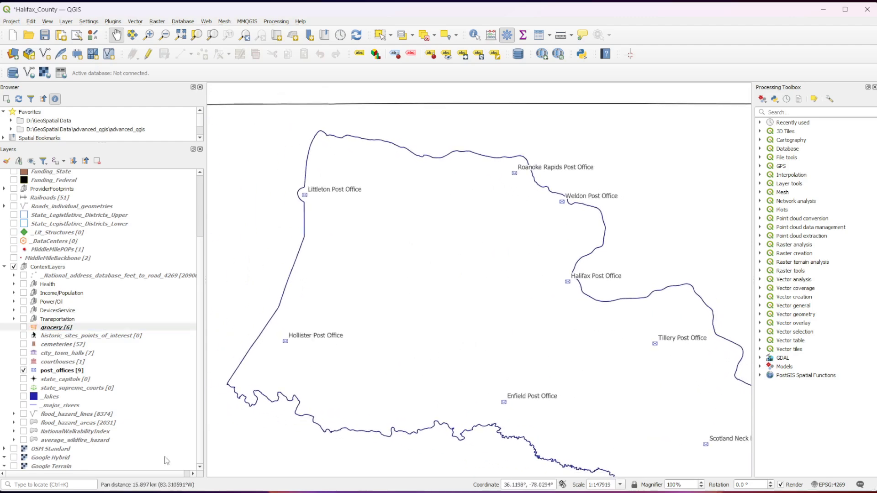
pyautogui.click(23, 370)
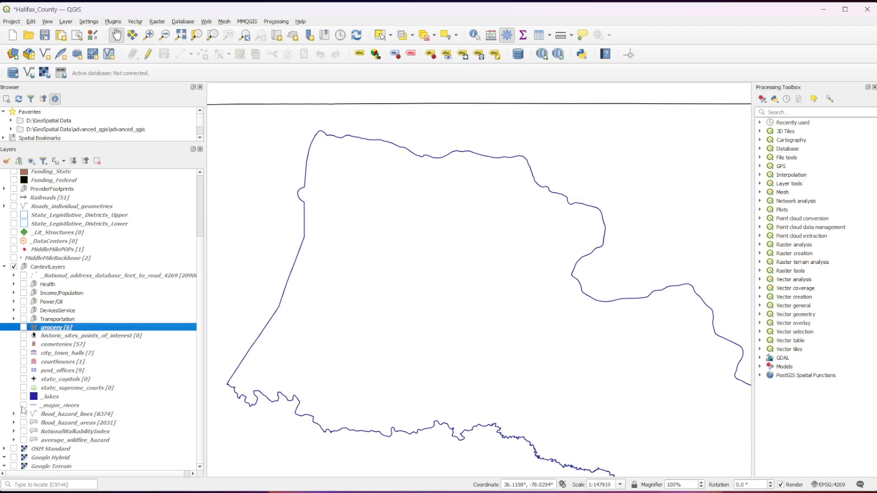
# - Compare the _lakes and _major_rivers layers with the Boundaries_County outline, leaving both water layers hidden and the boundary shown
pyautogui.click(23, 397)
pyautogui.click(23, 405)
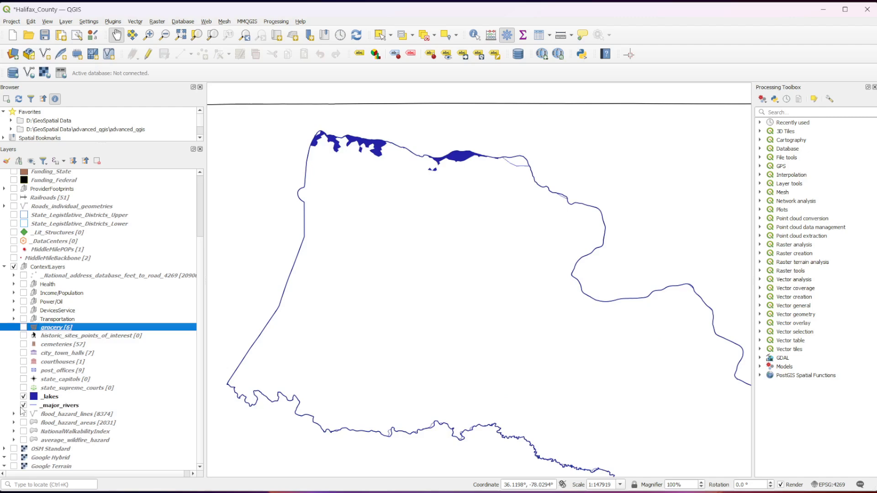
pyautogui.scroll(-1, 584, 312)
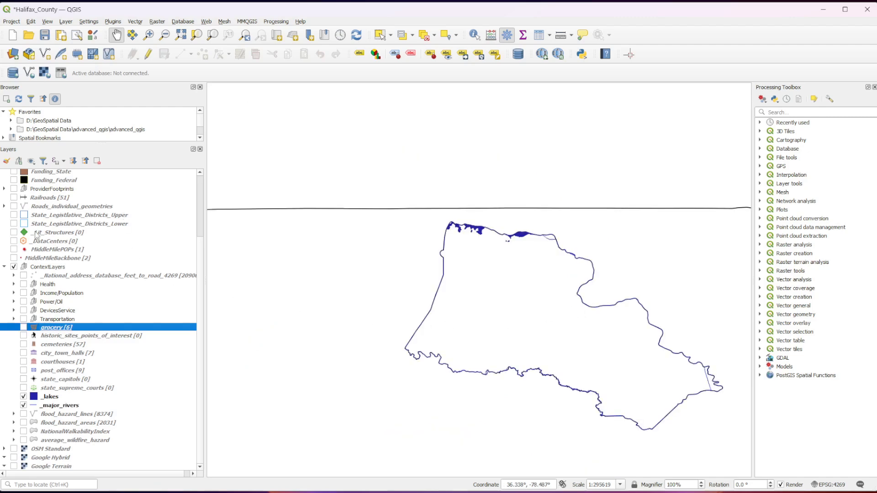
pyautogui.scroll(3, 33, 240)
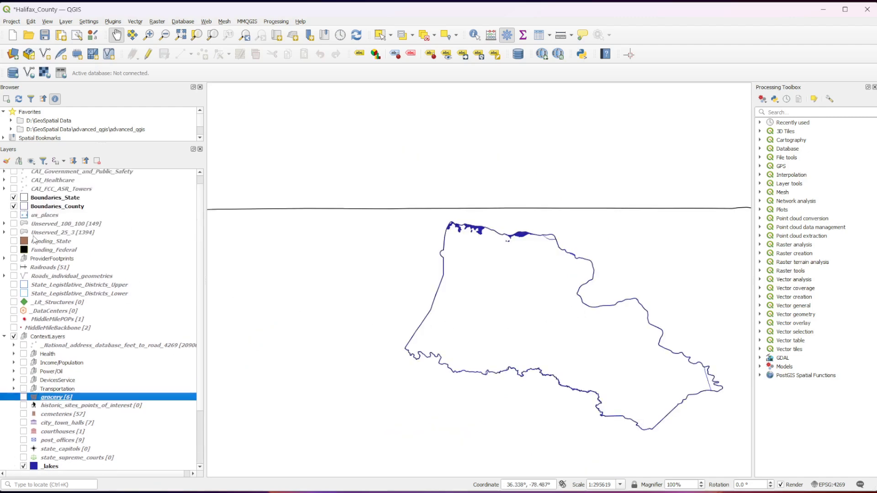
pyautogui.click(14, 207)
pyautogui.click(14, 207)
pyautogui.click(14, 207)
pyautogui.click(14, 207)
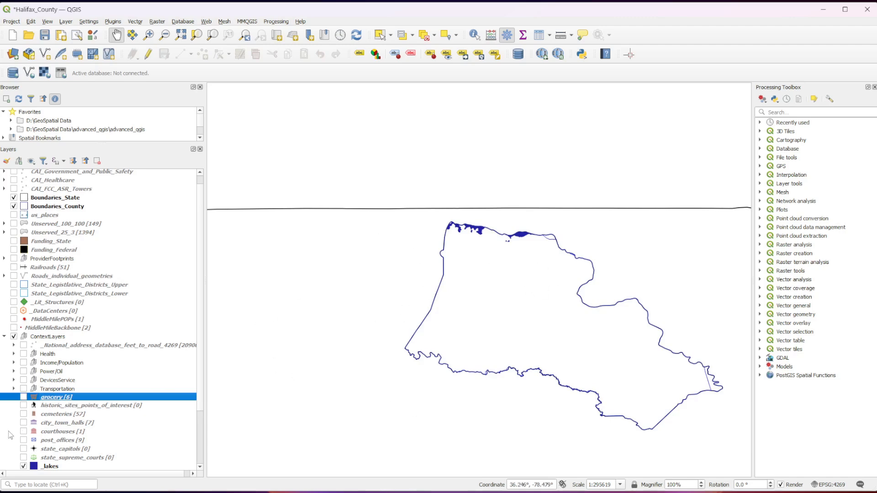
pyautogui.scroll(-1, 20, 437)
pyautogui.click(23, 443)
pyautogui.click(23, 452)
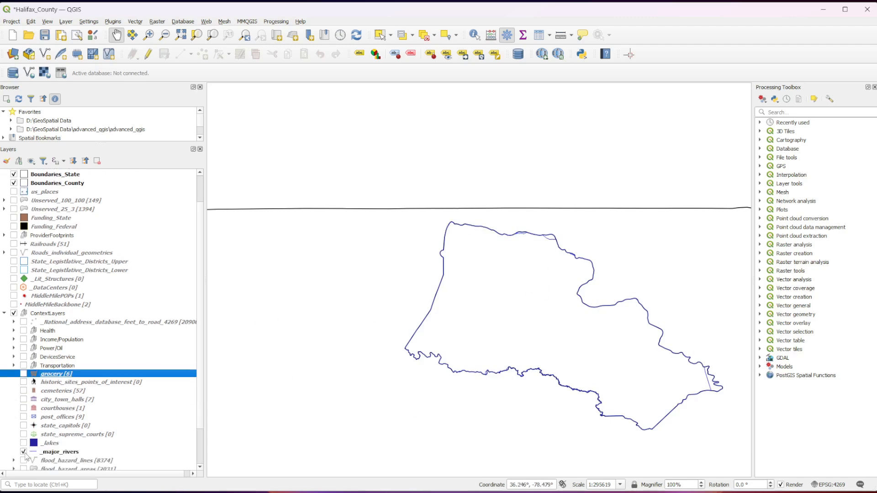
# - Examine the flood_hazard_lines and flood_hazard_areas layers together, up close and across the county, leaving both hidden
pyautogui.scroll(-2, 32, 455)
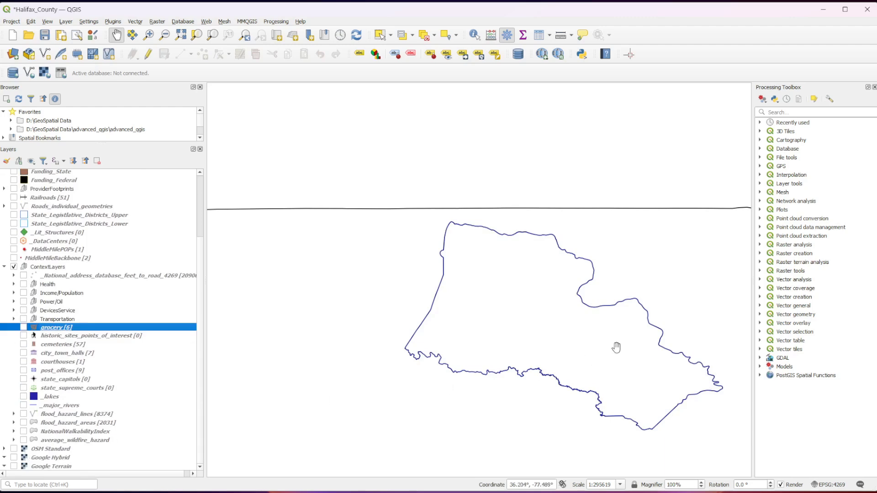
pyautogui.moveTo(617, 349); pyautogui.dragTo(522, 343)
pyautogui.scroll(1, 519, 337)
pyautogui.moveTo(431, 350); pyautogui.dragTo(513, 339)
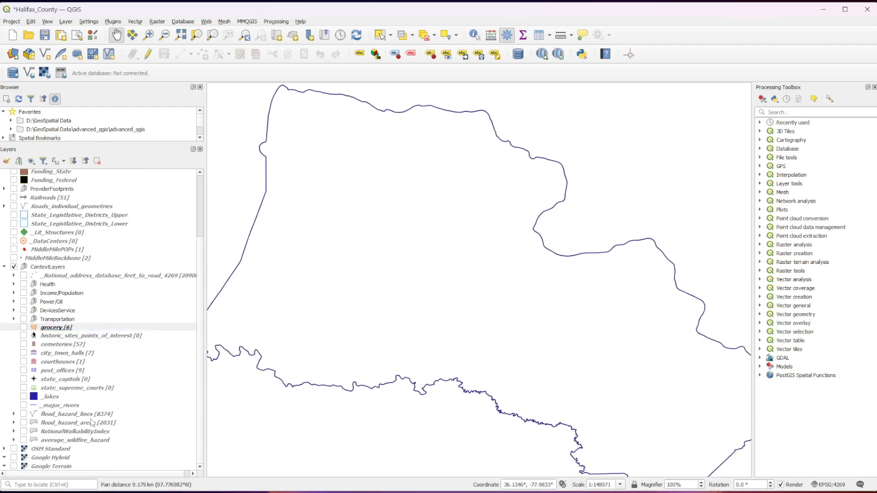
pyautogui.click(24, 414)
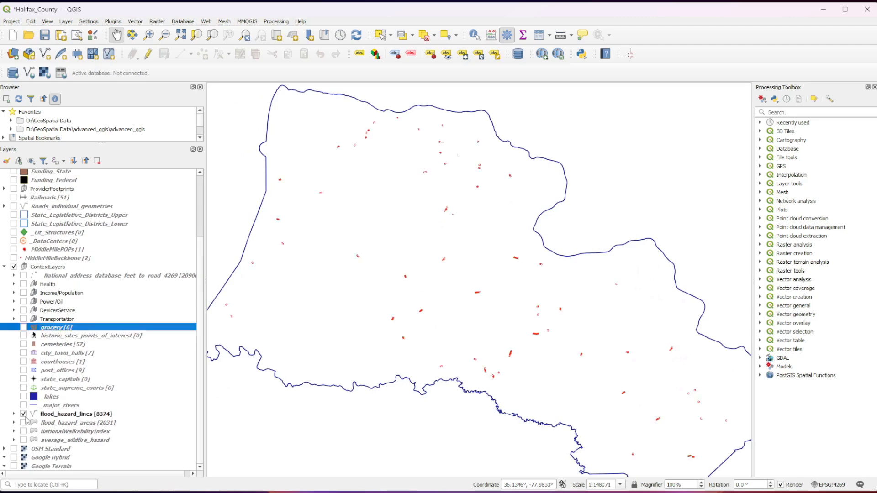
pyautogui.click(23, 423)
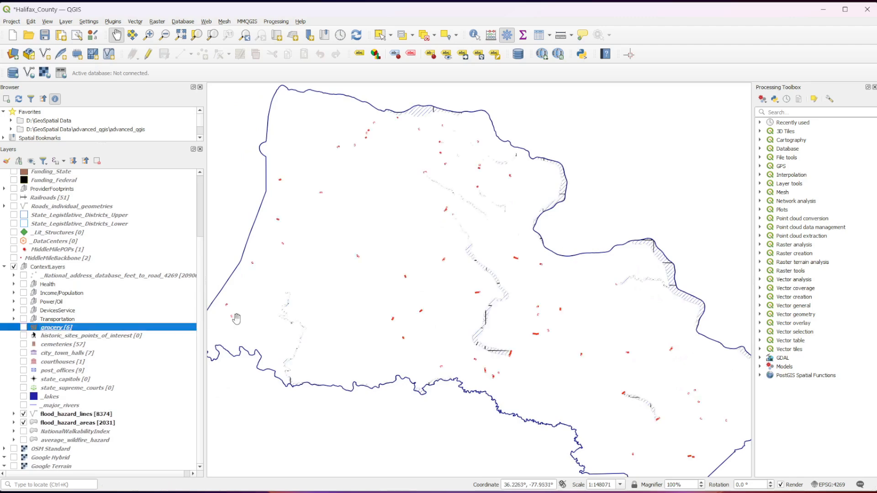
pyautogui.scroll(2, 402, 301)
pyautogui.moveTo(657, 323); pyautogui.dragTo(347, 374)
pyautogui.scroll(1, 377, 322)
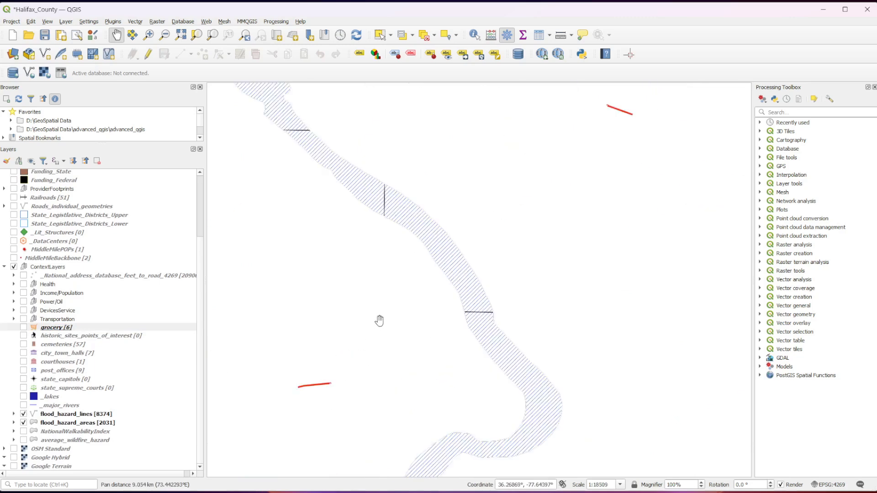
pyautogui.scroll(-3, 317, 410)
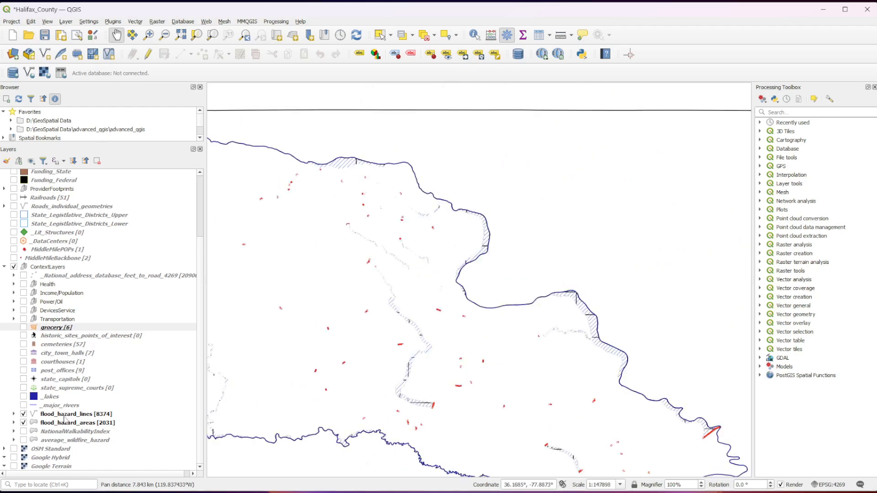
pyautogui.click(23, 414)
pyautogui.click(23, 422)
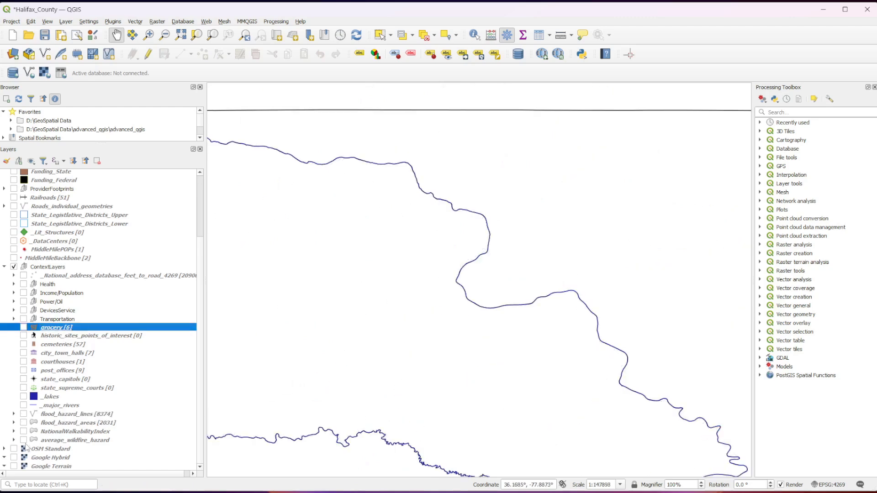
# - View the average_wildfire_hazard layer across the county and check its hazard classes and labels
pyautogui.click(24, 440)
pyautogui.moveTo(347, 256); pyautogui.dragTo(455, 346)
pyautogui.scroll(1, 454, 347)
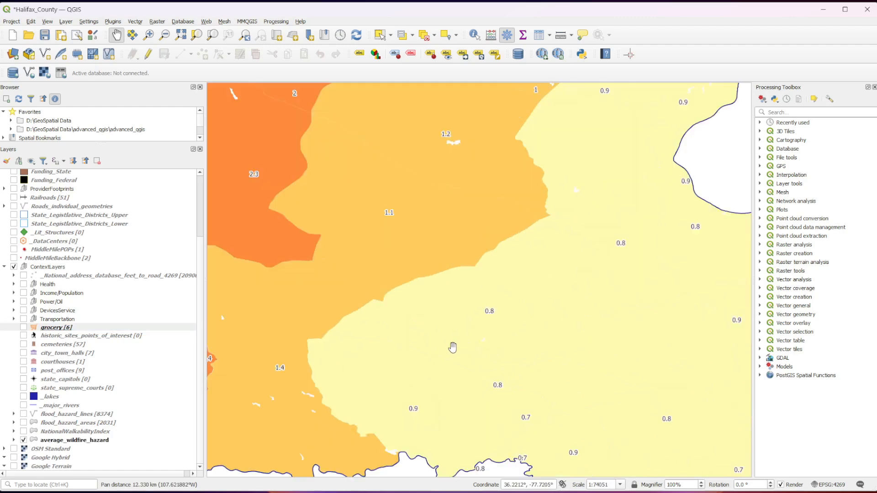
pyautogui.click(14, 440)
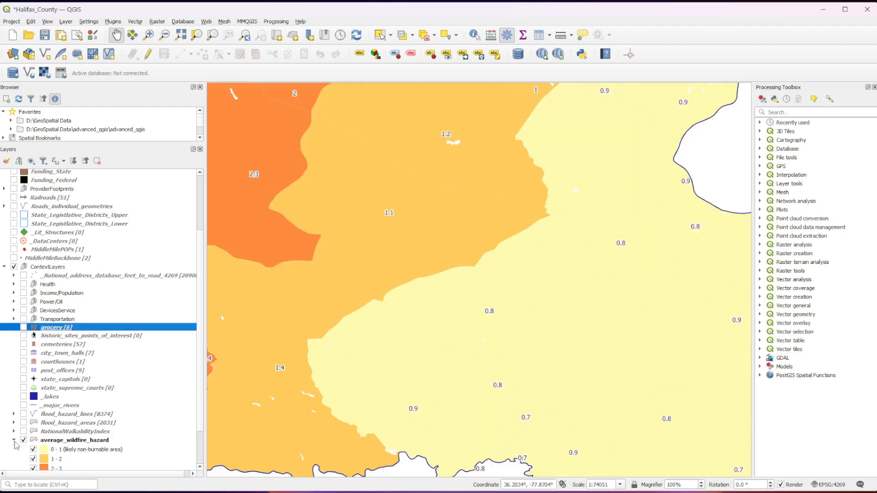
pyautogui.scroll(-2, 65, 452)
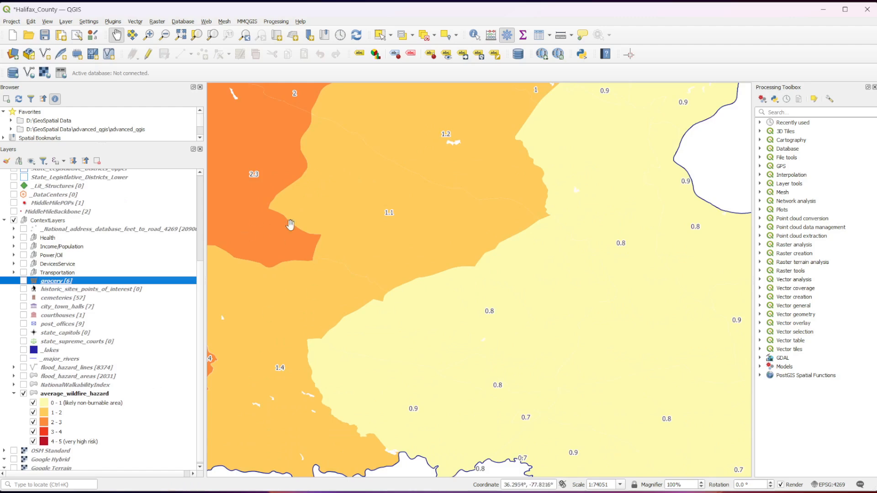
pyautogui.moveTo(314, 221); pyautogui.dragTo(366, 236)
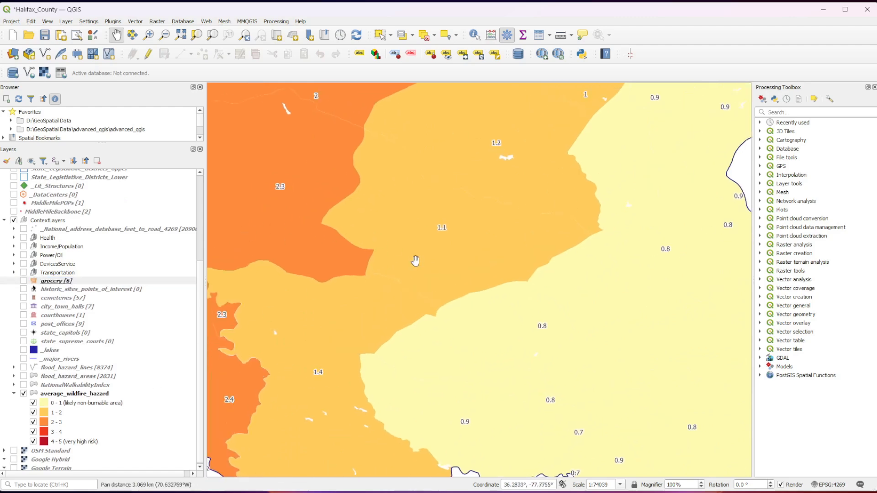
pyautogui.scroll(-1, 415, 260)
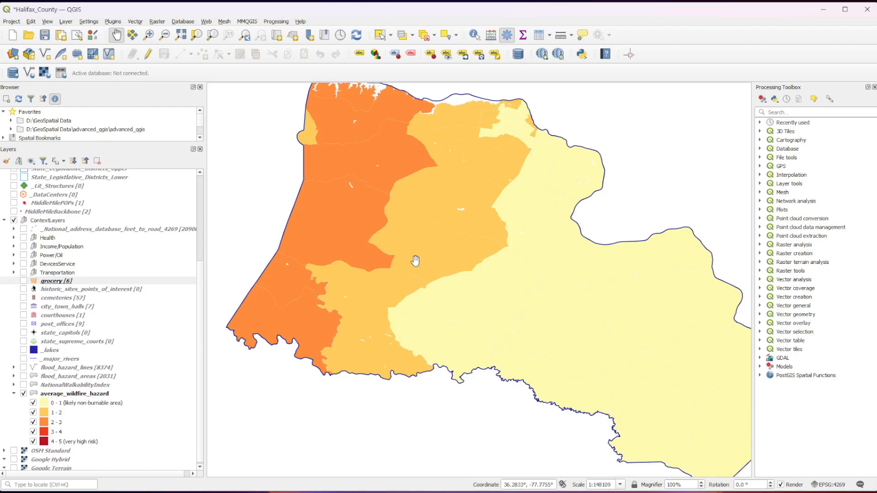
pyautogui.rightClick(77, 394)
pyautogui.click(112, 386)
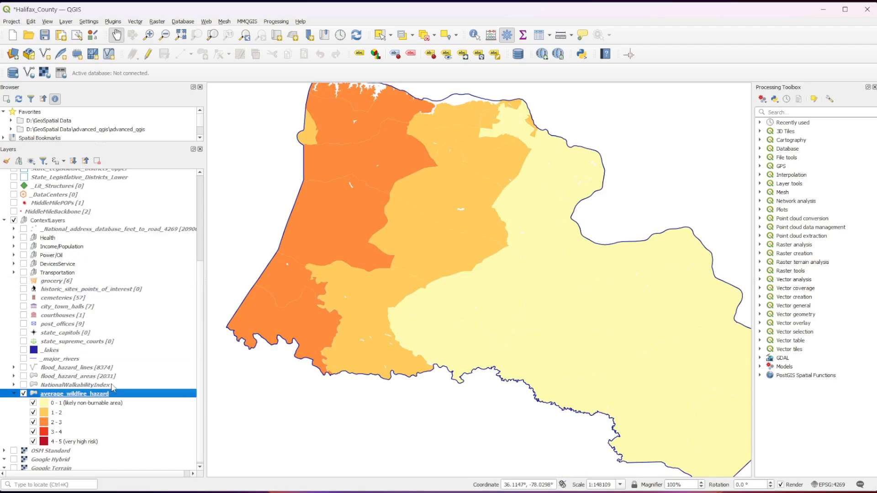
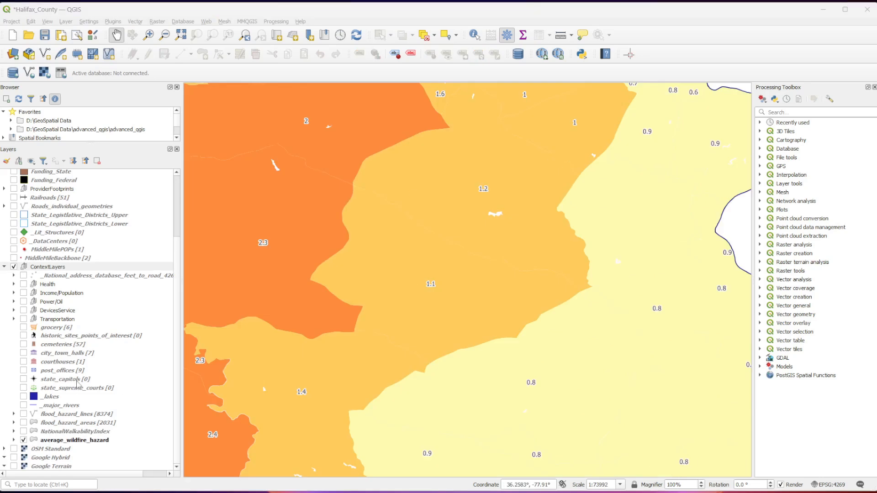
# - Hide the average_wildfire_hazard layer and show the NationalWalkabilityIndex layer, viewing its values across the whole county
pyautogui.click(24, 440)
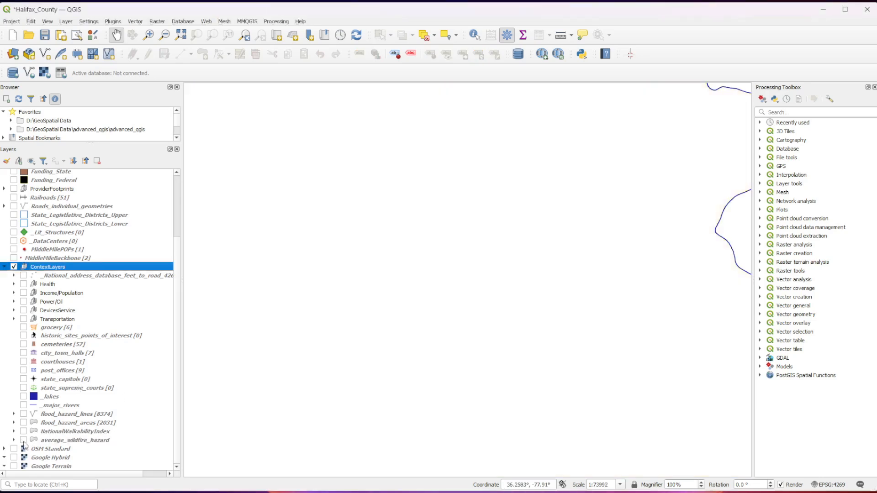
pyautogui.click(24, 431)
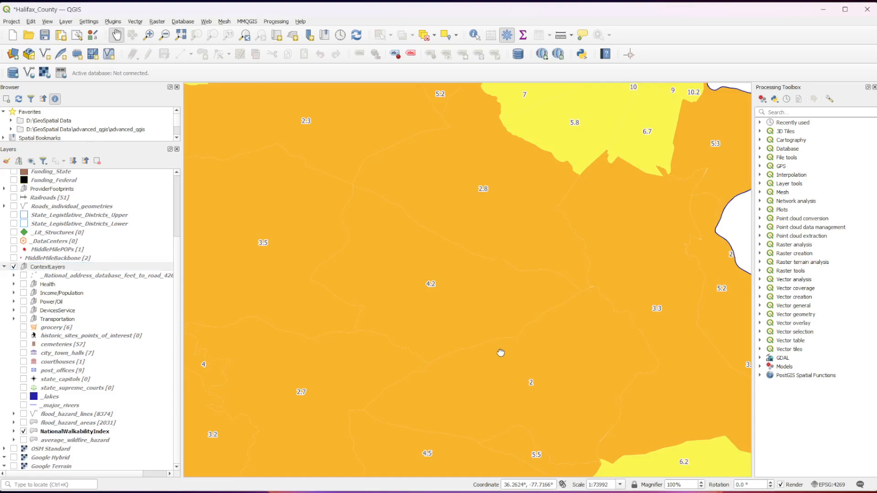
pyautogui.scroll(-1, 500, 351)
pyautogui.scroll(-1, 500, 351)
pyautogui.moveTo(521, 392); pyautogui.dragTo(475, 385)
pyautogui.scroll(1, 457, 379)
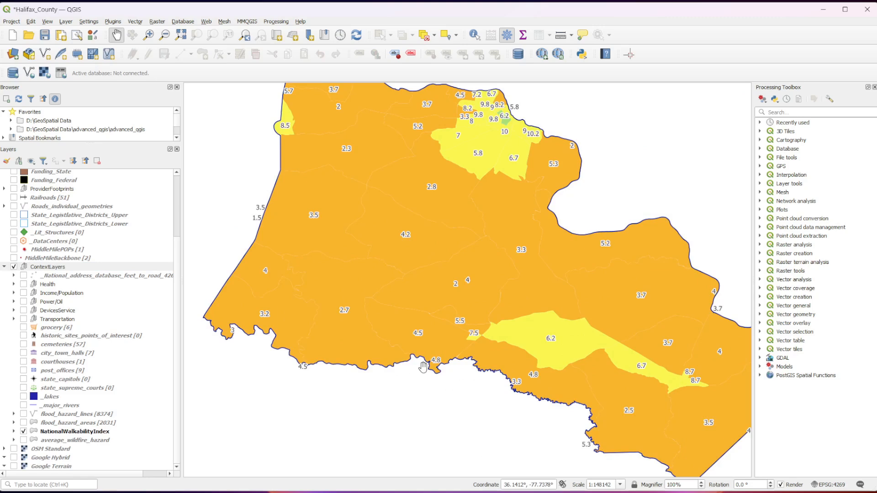
# - Expand the NationalWalkabilityIndex legend and check its walkability classes and value ranges in the layer's Symbology properties
pyautogui.click(14, 431)
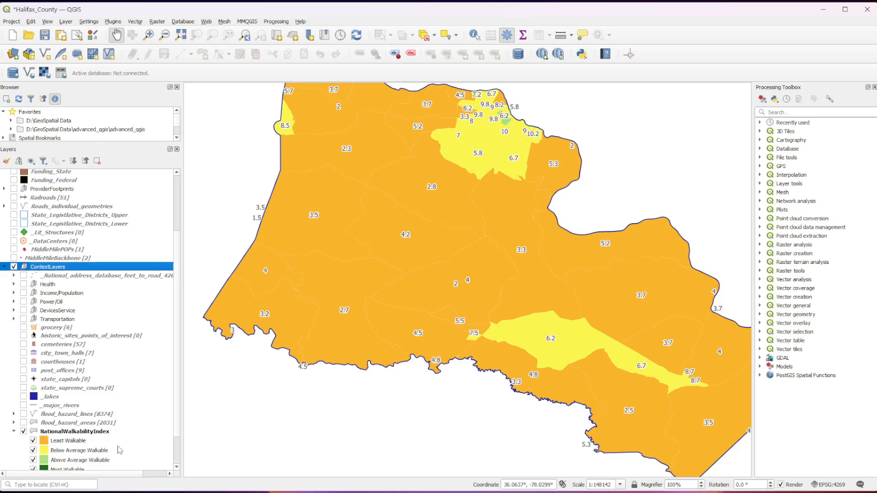
pyautogui.scroll(-1, 112, 447)
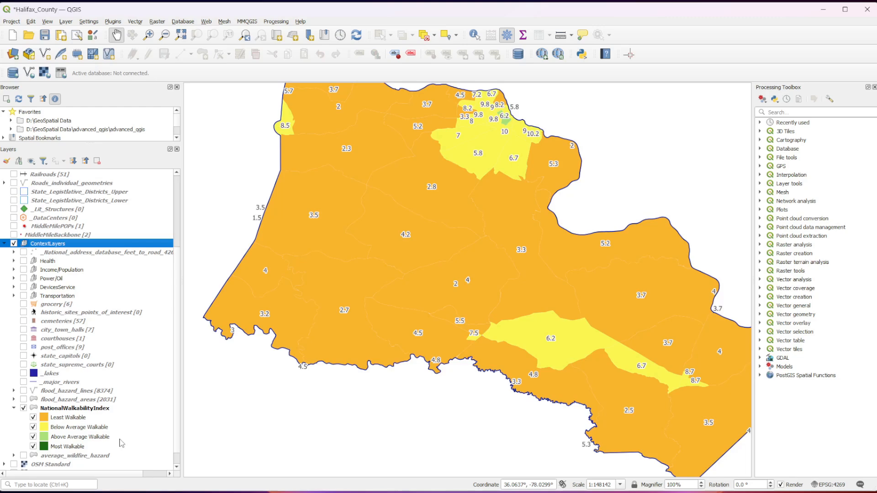
pyautogui.rightClick(82, 446)
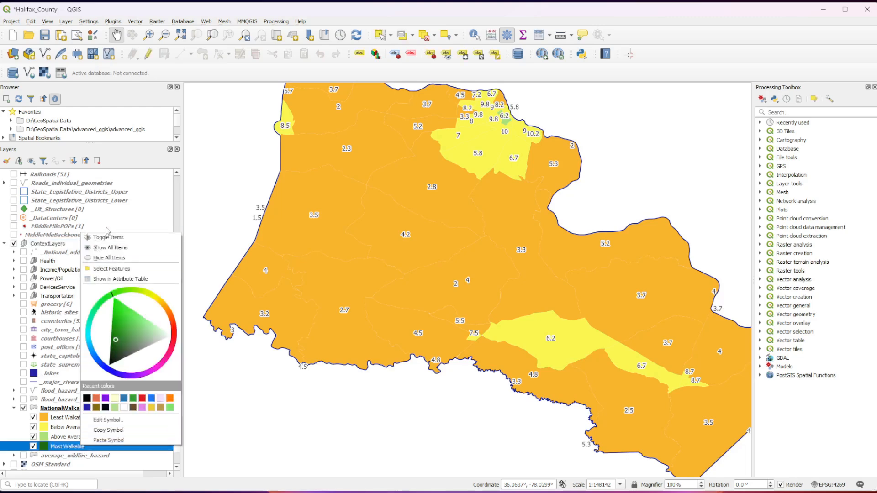
pyautogui.rightClick(50, 407)
pyautogui.click(92, 402)
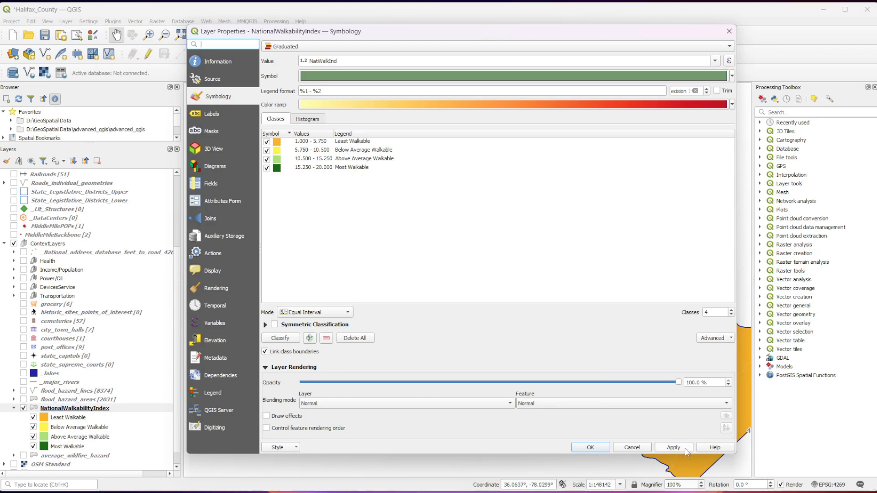
pyautogui.click(594, 447)
pyautogui.scroll(-1, 494, 365)
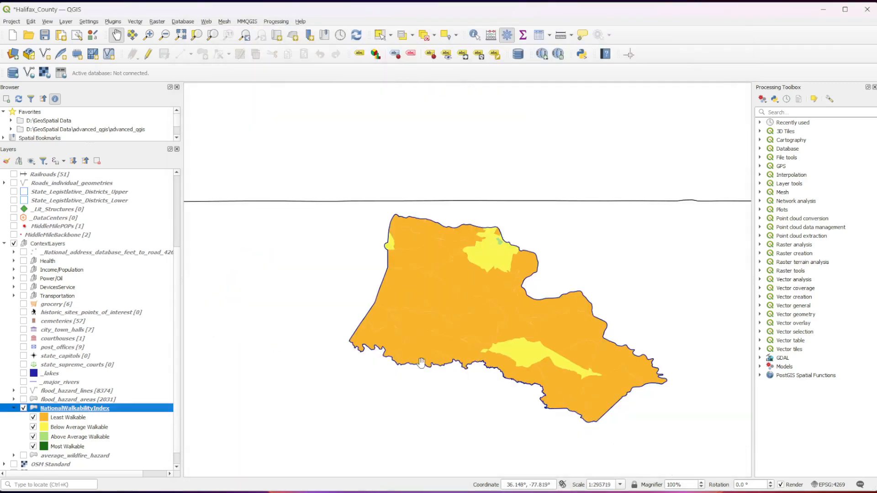
pyautogui.moveTo(421, 363); pyautogui.dragTo(335, 360)
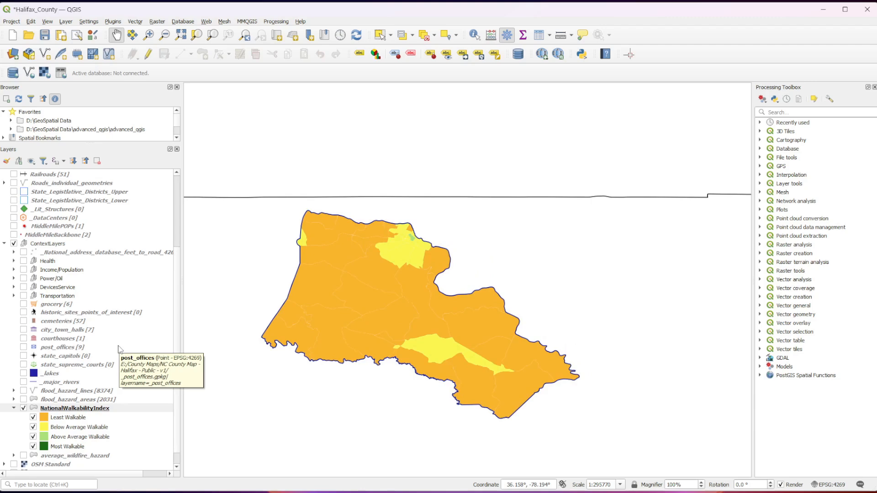
# - Expand the Health group and duplicate its pct_tract_with_depression layer
pyautogui.click(14, 261)
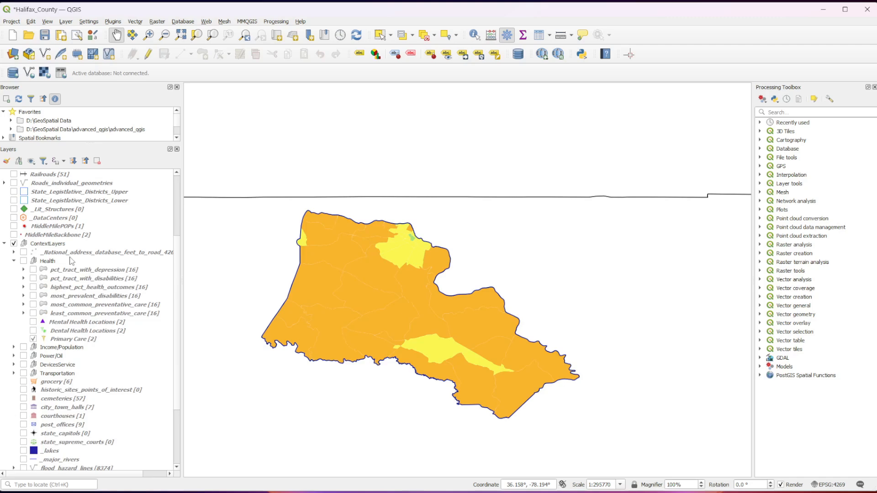
pyautogui.click(87, 272)
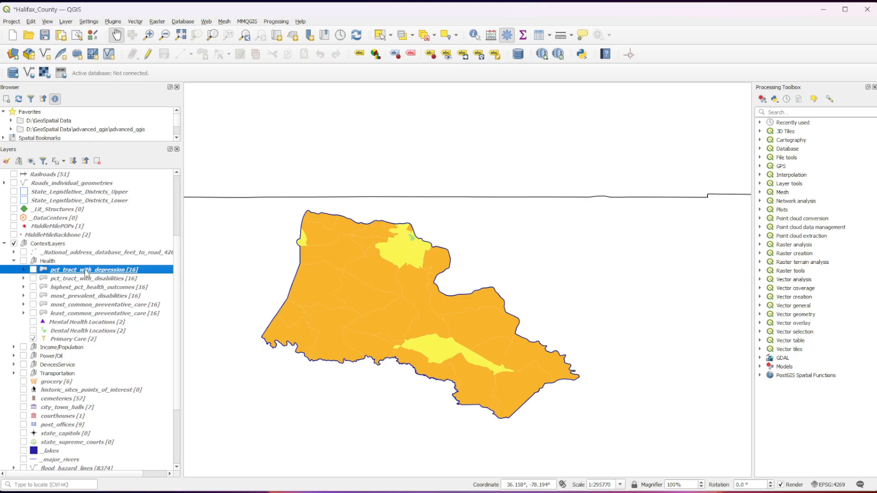
pyautogui.rightClick(86, 274)
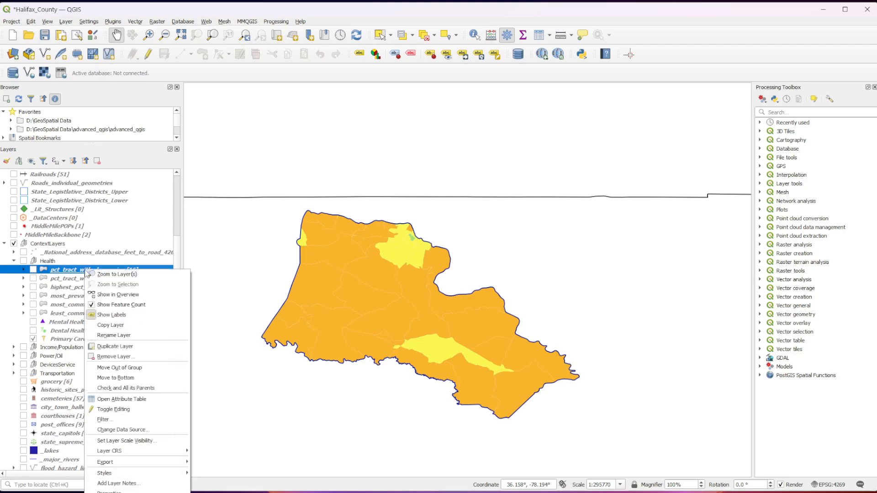
pyautogui.click(128, 348)
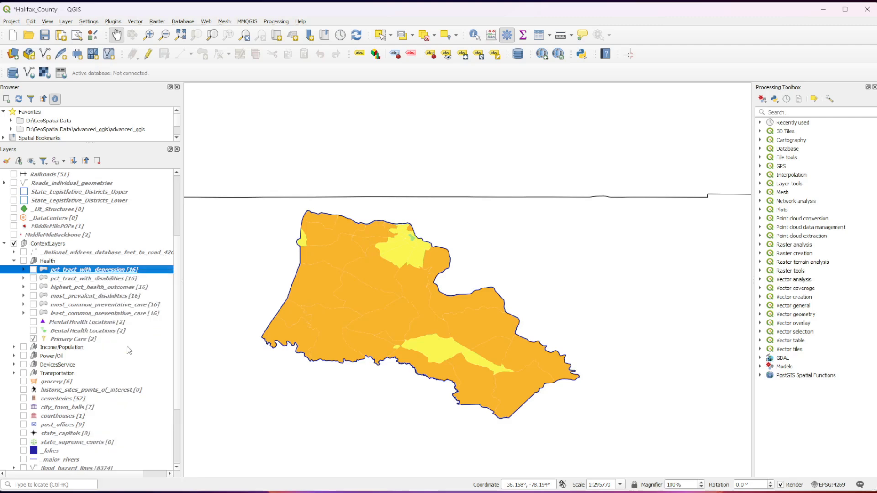